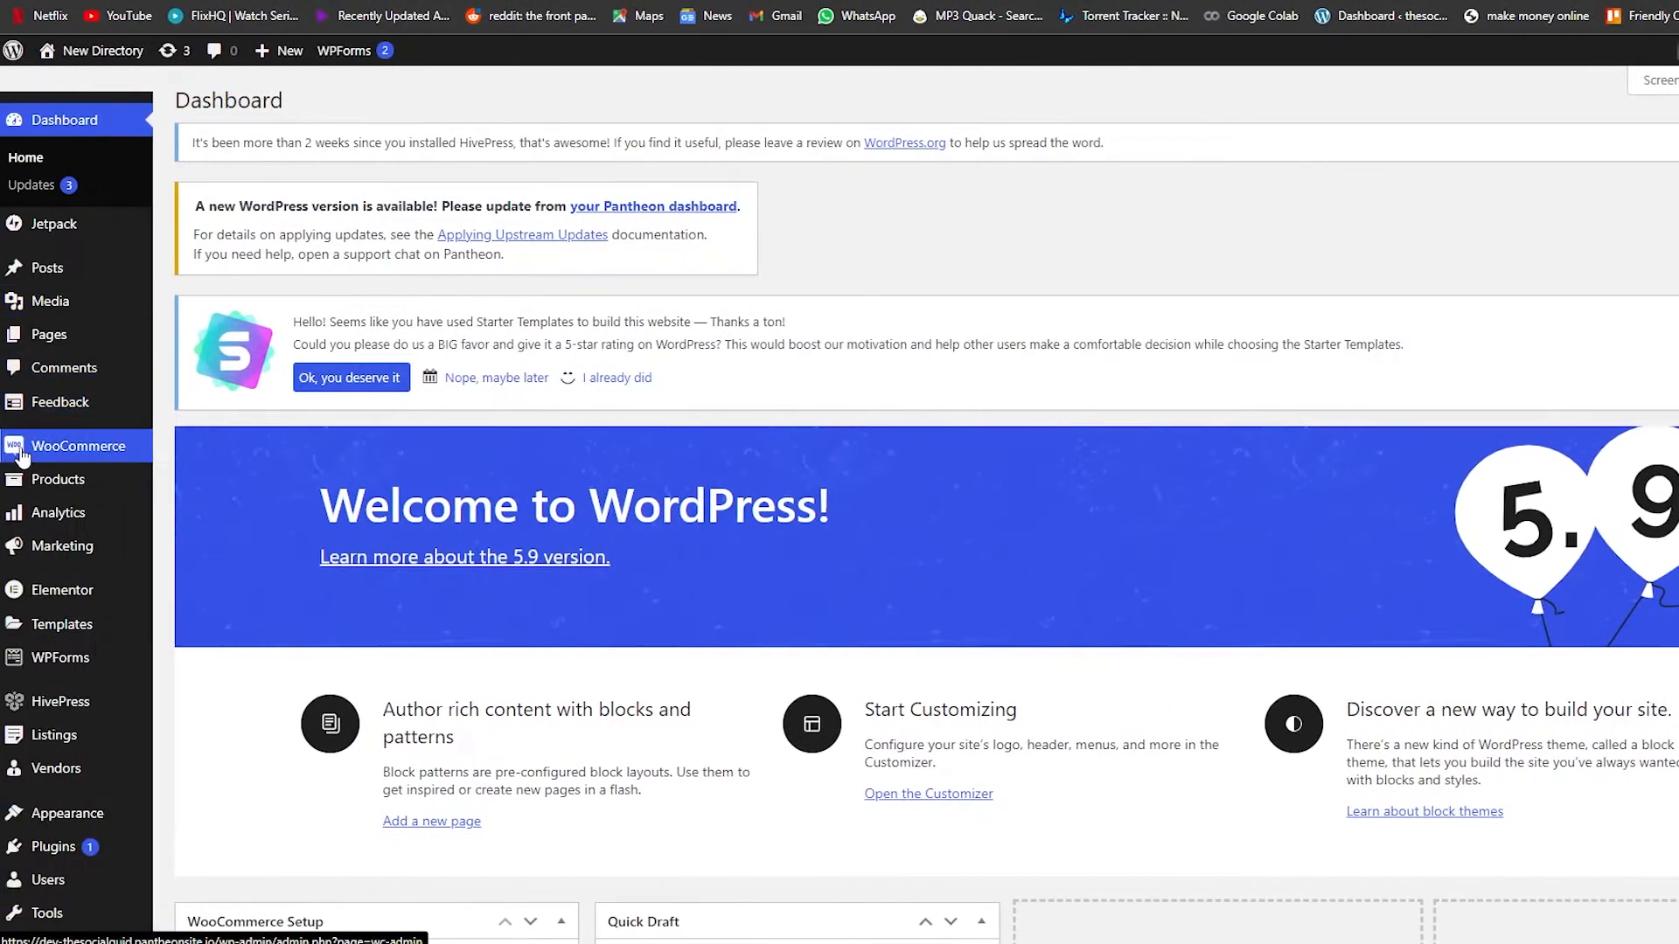
Open the page for adding new plugins to the WordPress site
{"action": "mouse_move", "coordinate": [79, 437]}
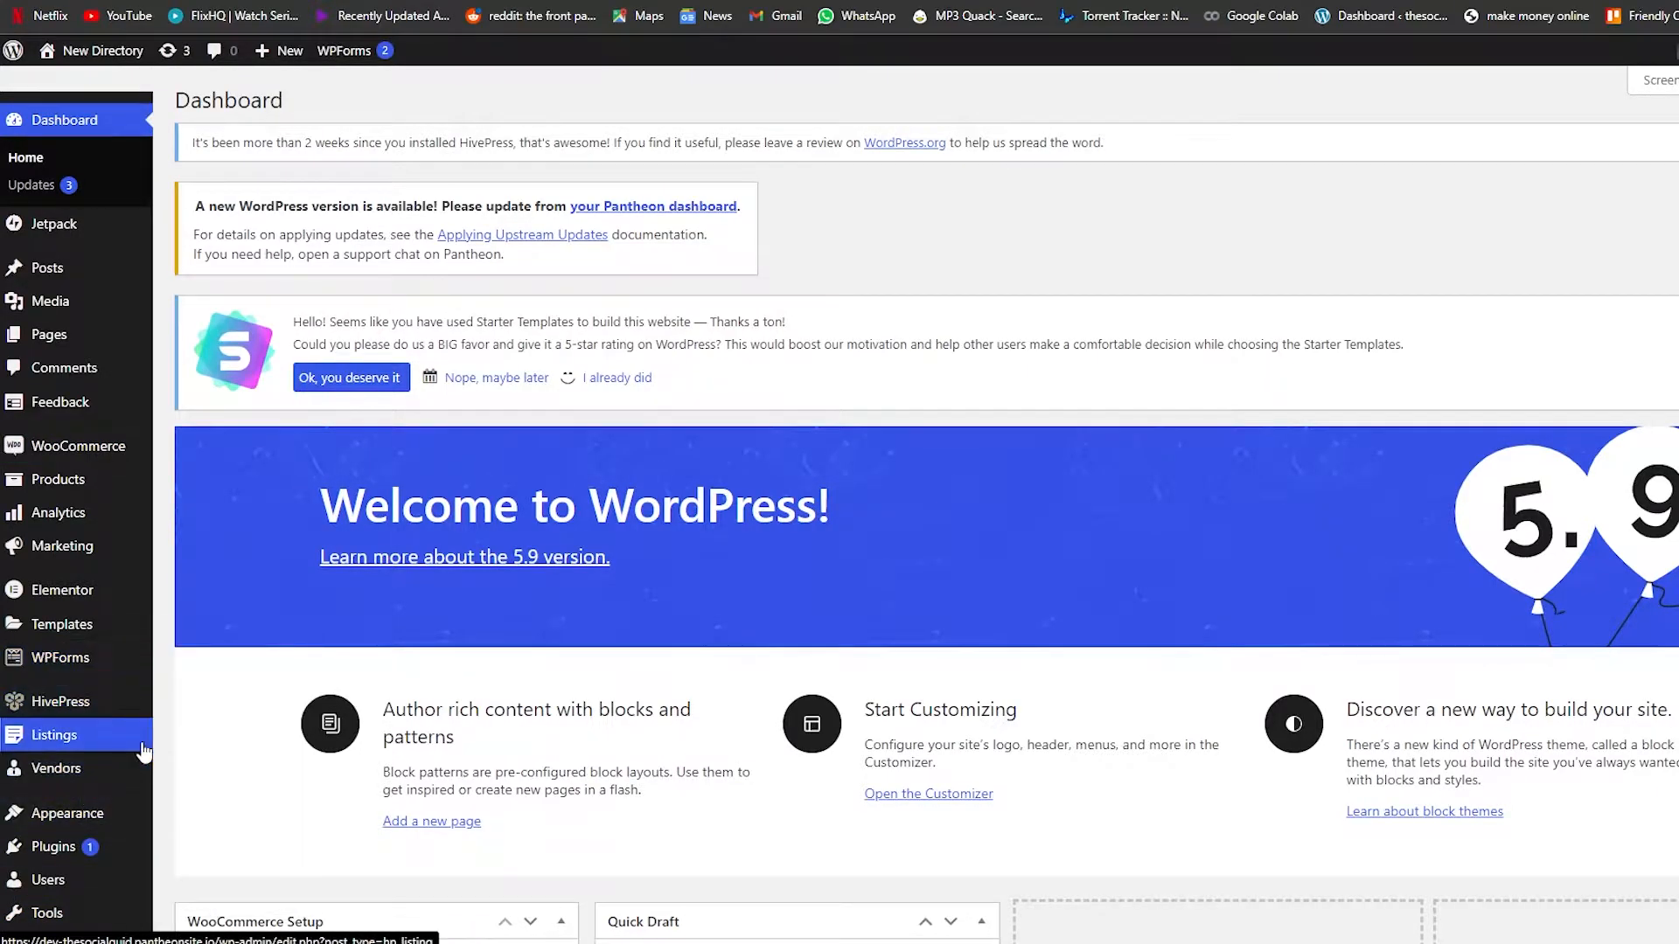
{"action": "mouse_move", "coordinate": [53, 859]}
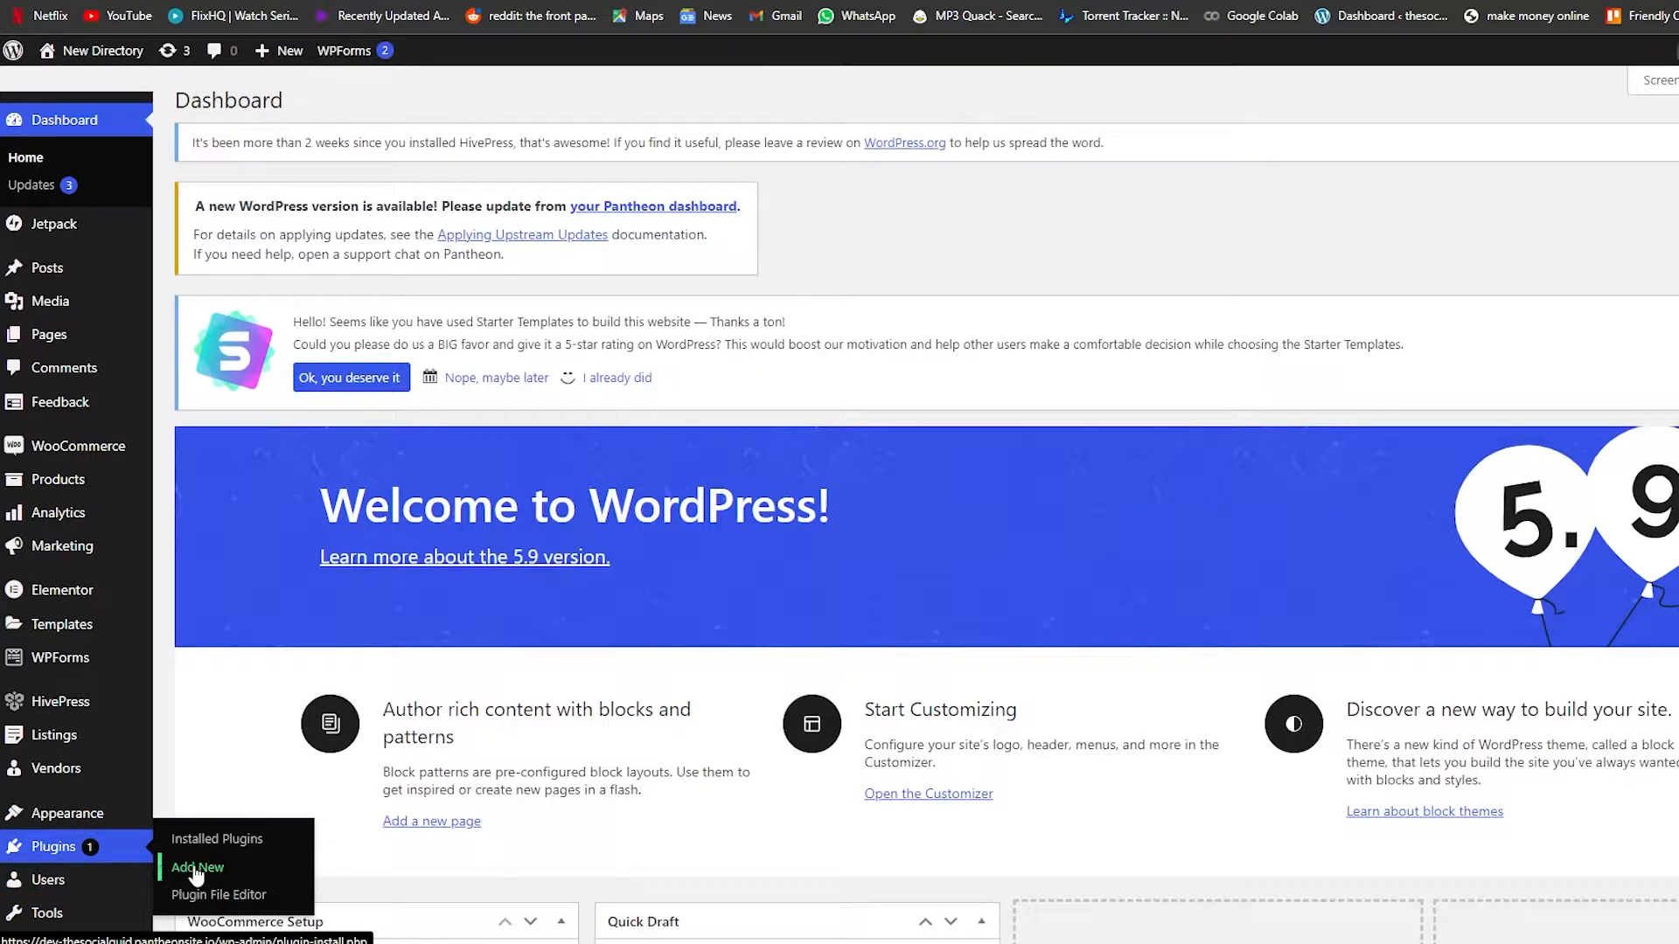
{"action": "left_click", "coordinate": [225, 873]}
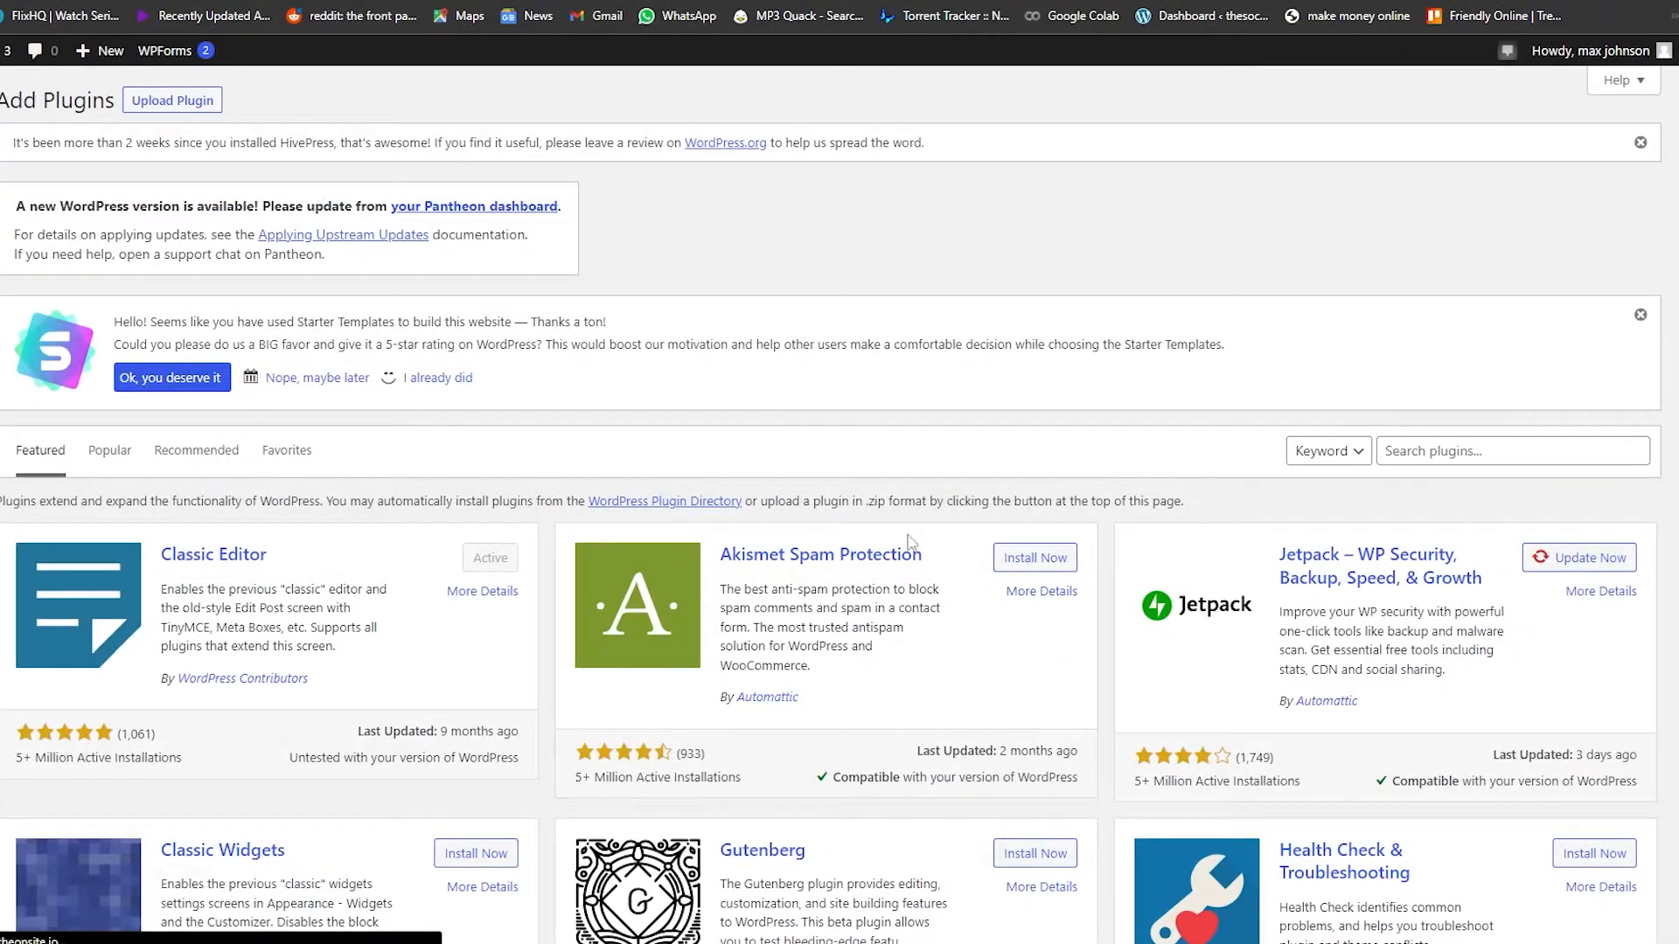
{"action": "scroll", "coordinate": [929, 560], "scroll_direction": "down", "scroll_amount": 4}
{"action": "scroll", "coordinate": [958, 571], "scroll_direction": "down", "scroll_amount": 3}
{"action": "scroll", "coordinate": [1093, 612], "scroll_direction": "up", "scroll_amount": 8}
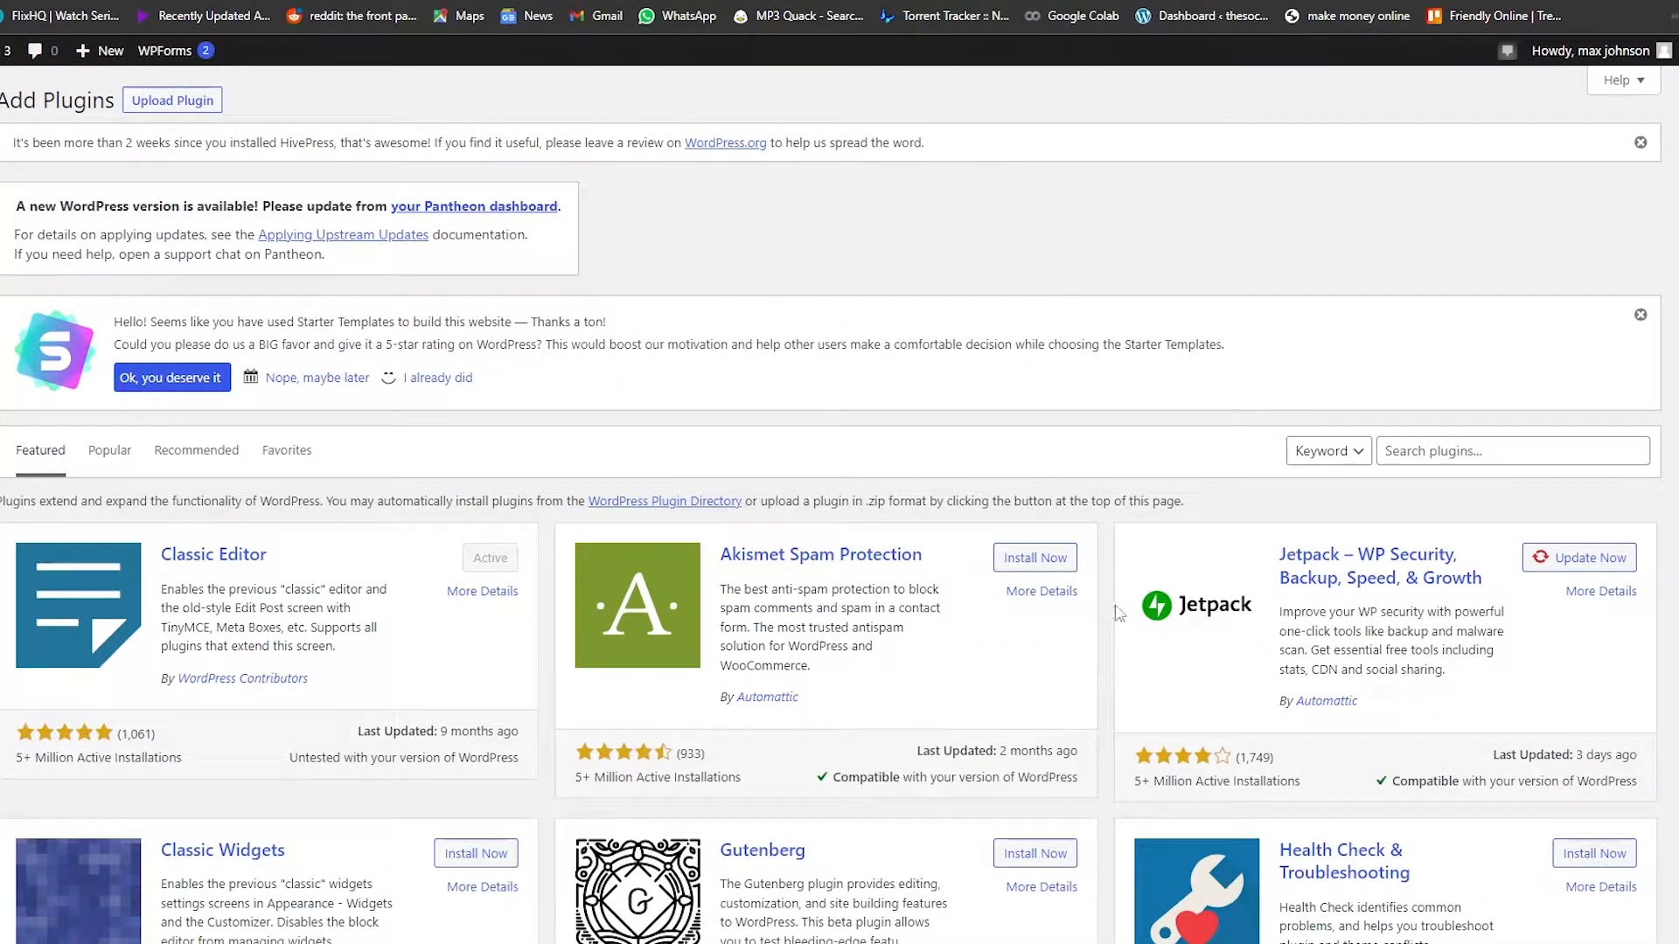
Search the plugin directory for "email customizer" and look through the resulting plugins
{"action": "left_click", "coordinate": [1451, 445]}
{"action": "type", "text": "email customizer"}
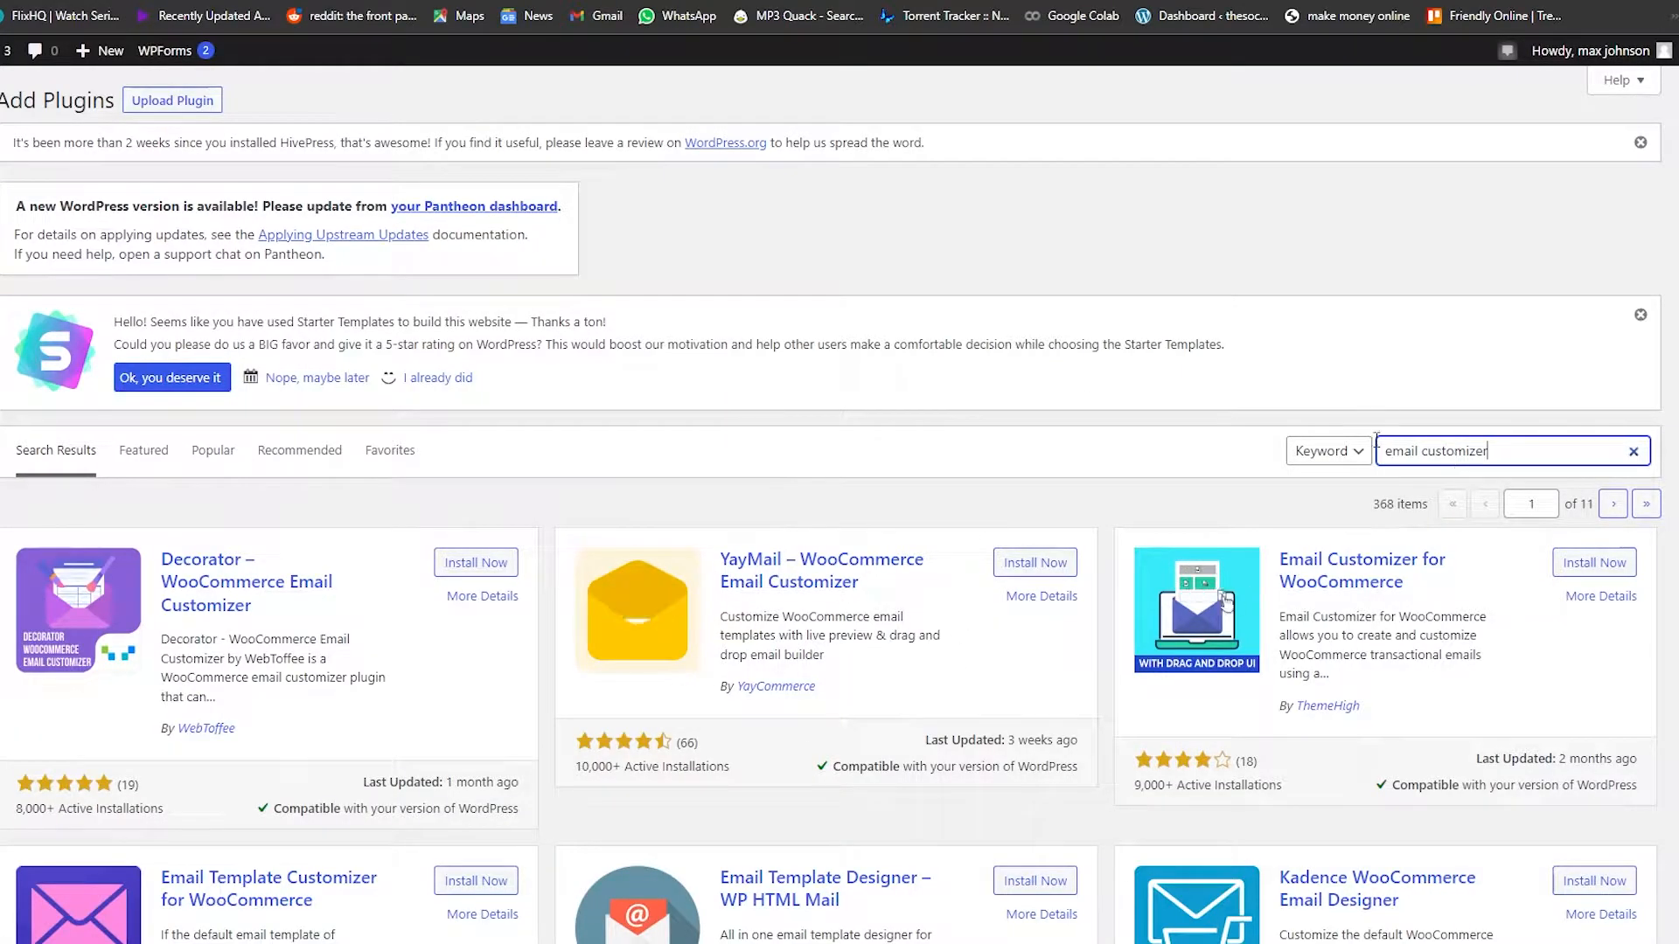
{"action": "scroll", "coordinate": [1215, 525], "scroll_direction": "down", "scroll_amount": 2}
{"action": "scroll", "coordinate": [1366, 486], "scroll_direction": "down", "scroll_amount": 1}
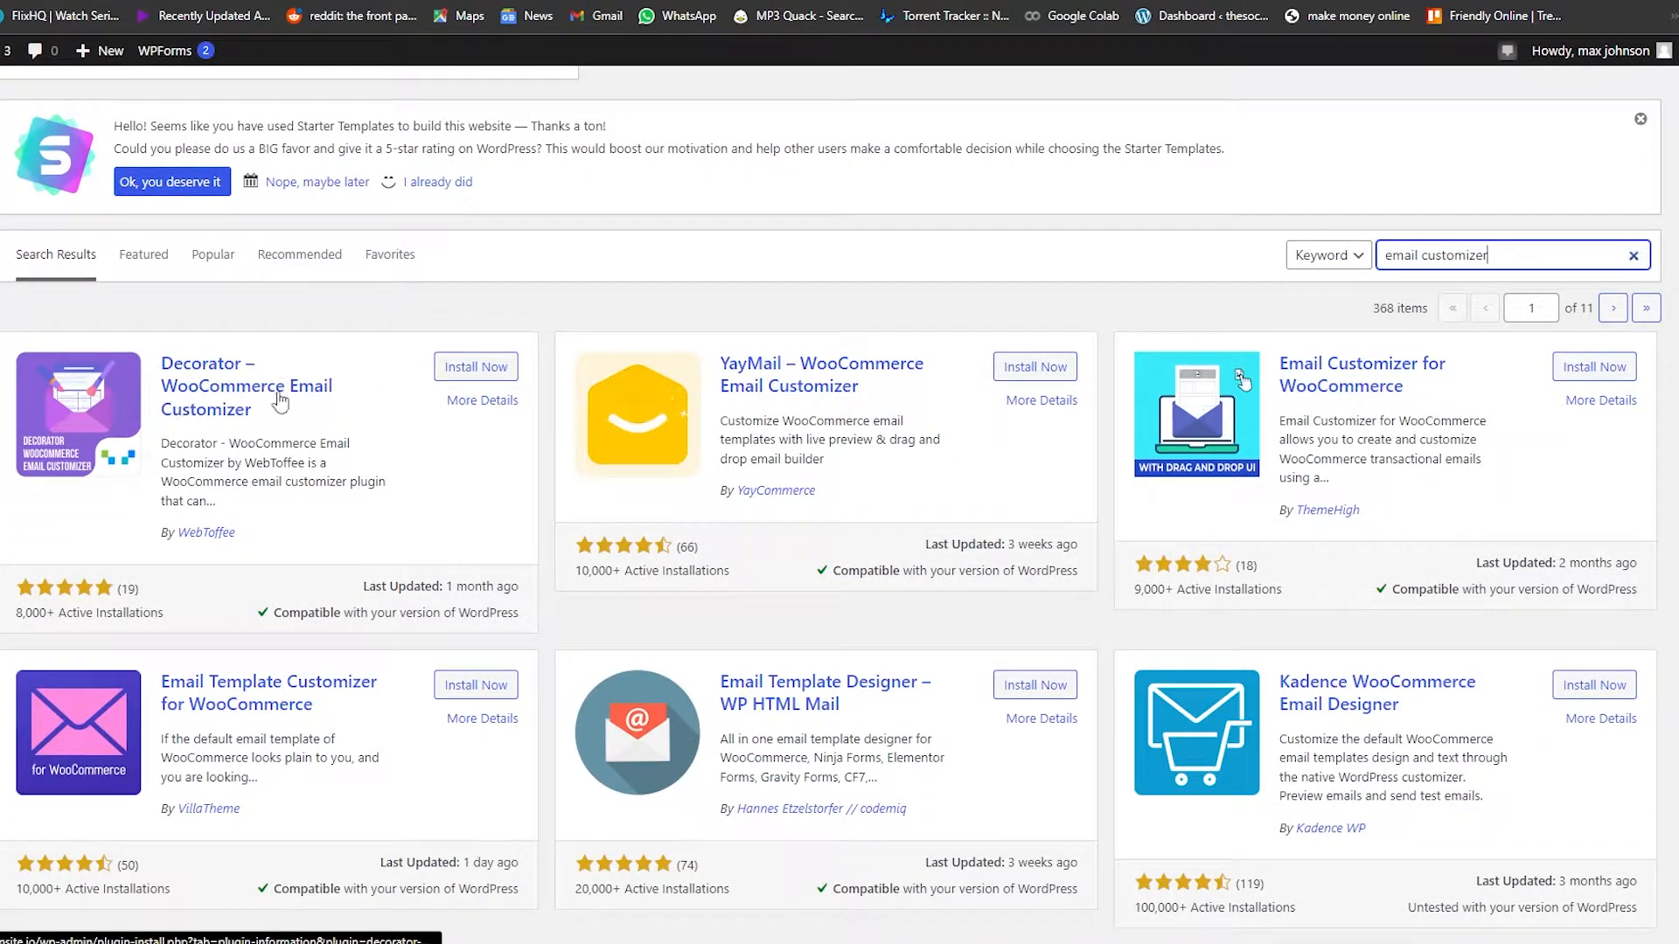
{"action": "scroll", "coordinate": [131, 455], "scroll_direction": "down", "scroll_amount": 3}
{"action": "scroll", "coordinate": [39, 483], "scroll_direction": "down", "scroll_amount": 3}
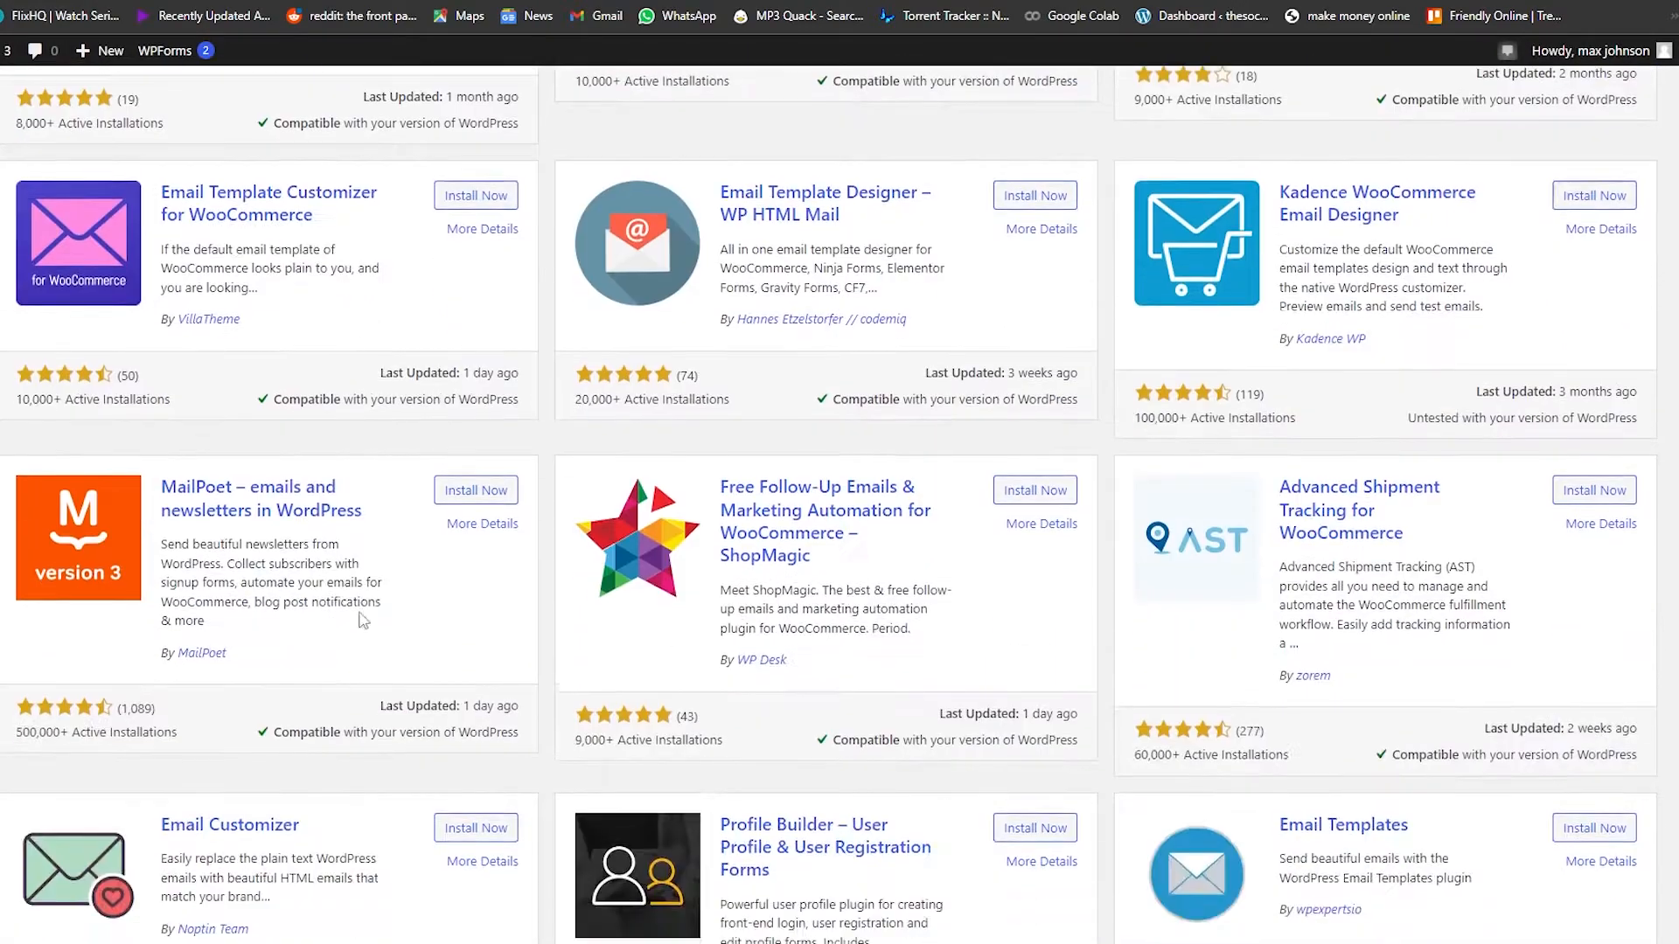
{"action": "scroll", "coordinate": [1326, 699], "scroll_direction": "down", "scroll_amount": 4}
Install and activate the YayMail – WooCommerce Email Customizer plugin
{"action": "scroll", "coordinate": [1326, 699], "scroll_direction": "up", "scroll_amount": 10}
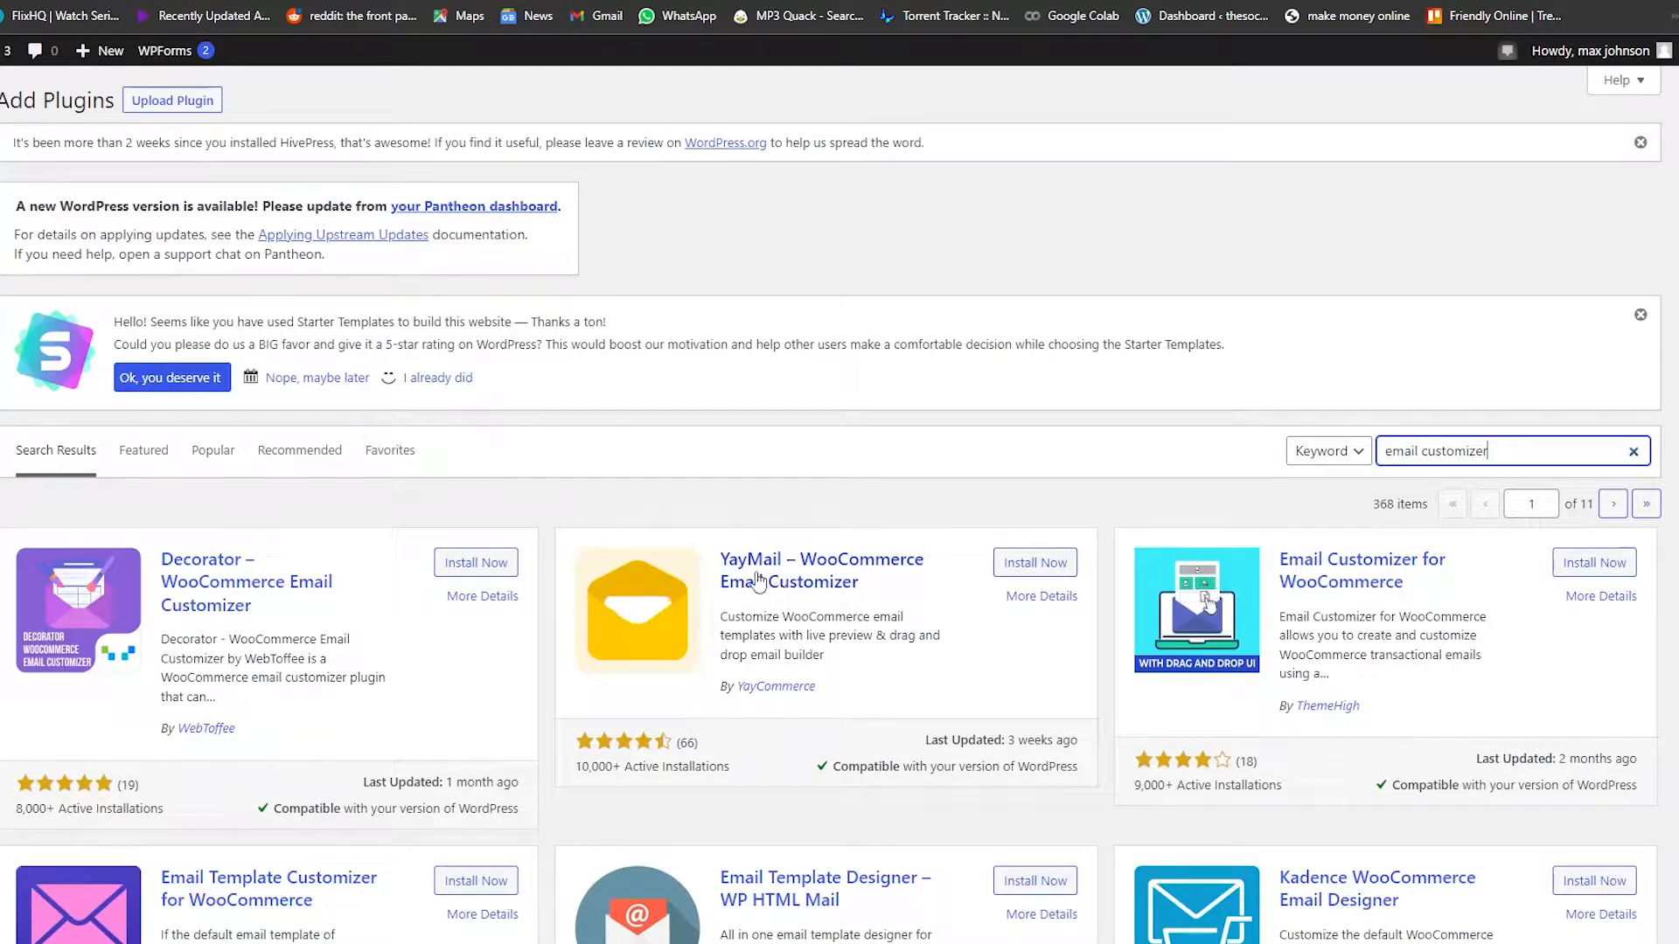
{"action": "left_click", "coordinate": [1057, 567]}
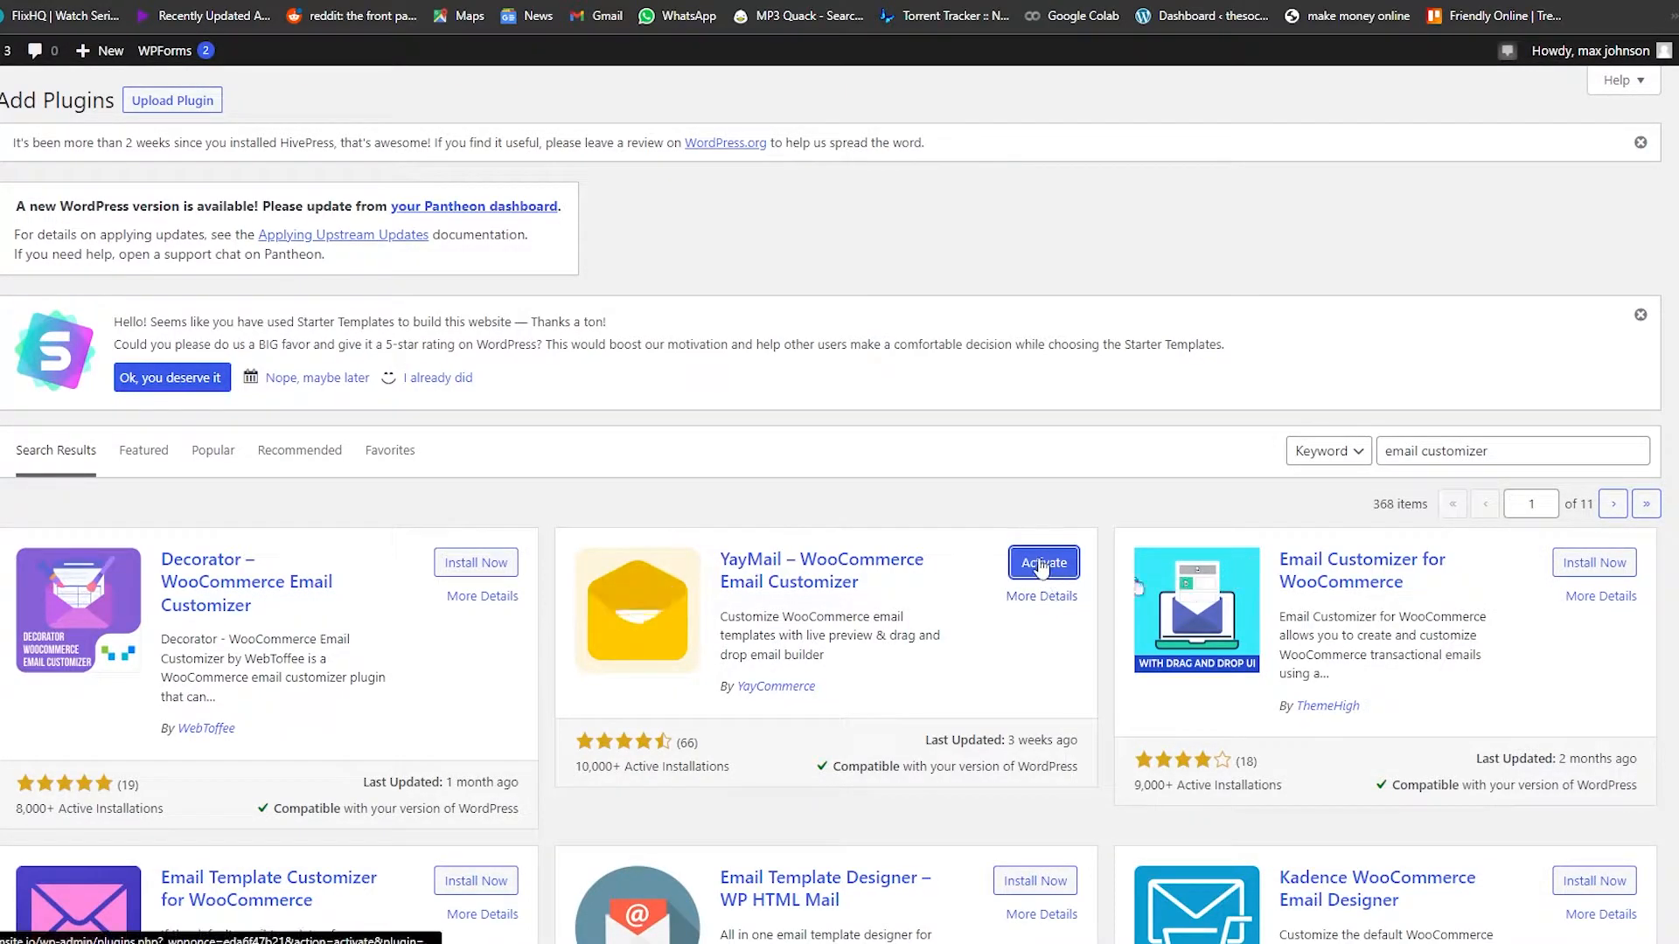
{"action": "left_click", "coordinate": [1042, 569]}
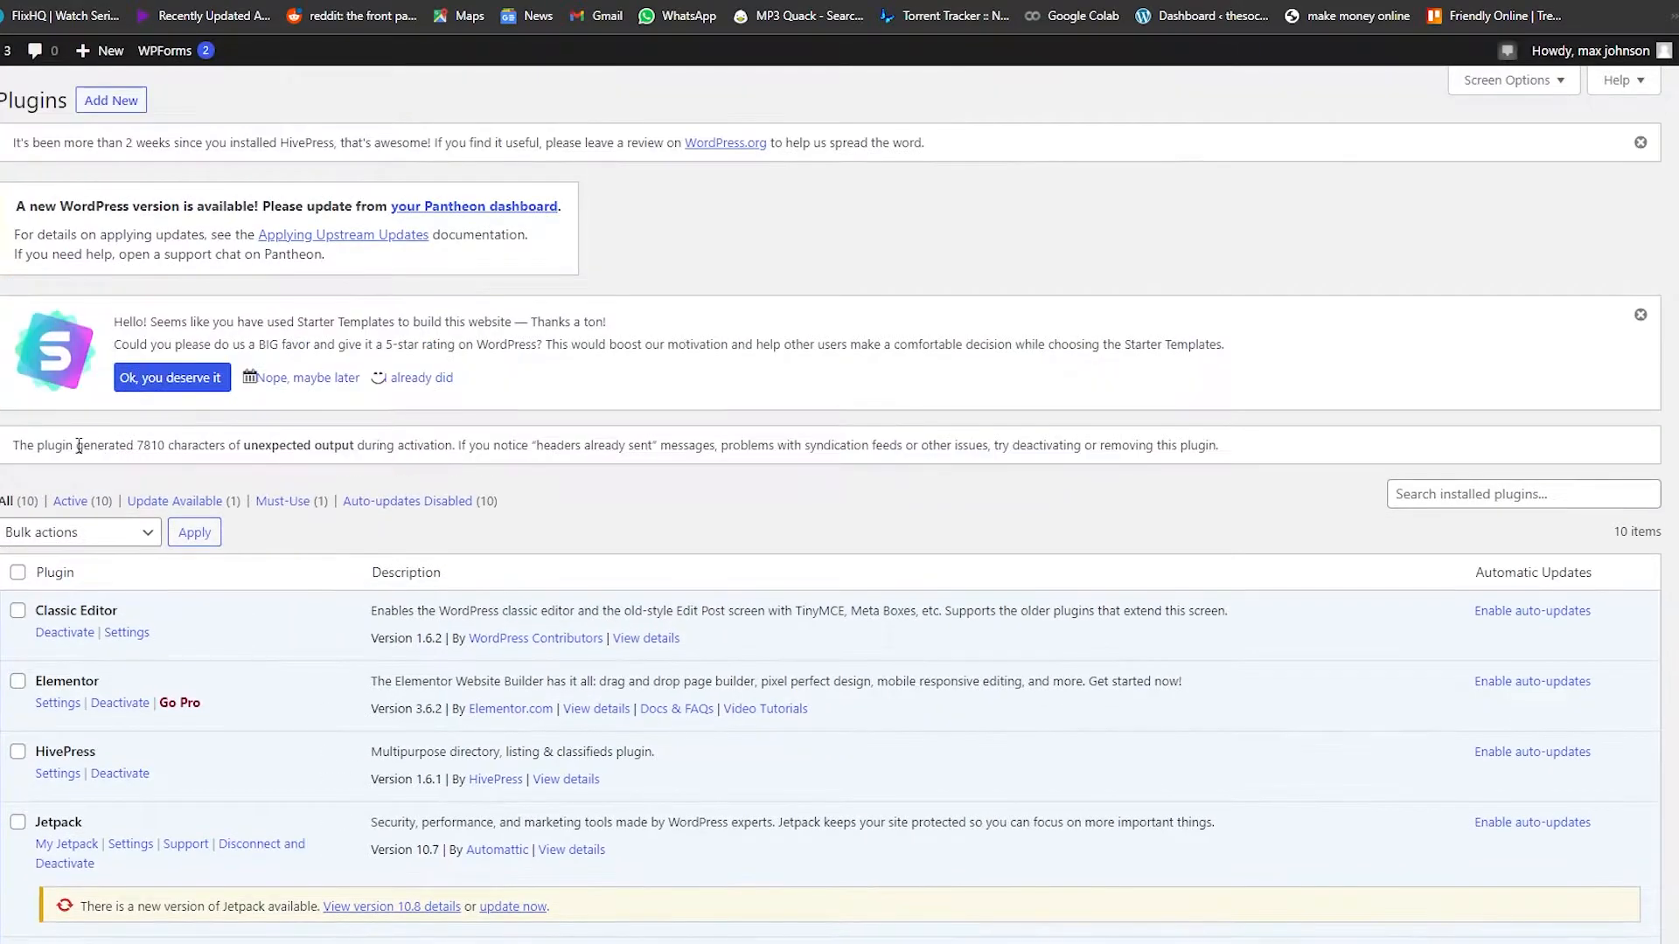
Find YayMail in the installed plugins list and start customizing the emails with it
{"action": "scroll", "coordinate": [318, 717], "scroll_direction": "up", "scroll_amount": 1}
{"action": "scroll", "coordinate": [244, 723], "scroll_direction": "down", "scroll_amount": 3}
{"action": "scroll", "coordinate": [243, 723], "scroll_direction": "up", "scroll_amount": 3}
{"action": "scroll", "coordinate": [243, 724], "scroll_direction": "down", "scroll_amount": 5}
{"action": "scroll", "coordinate": [243, 724], "scroll_direction": "down", "scroll_amount": 2}
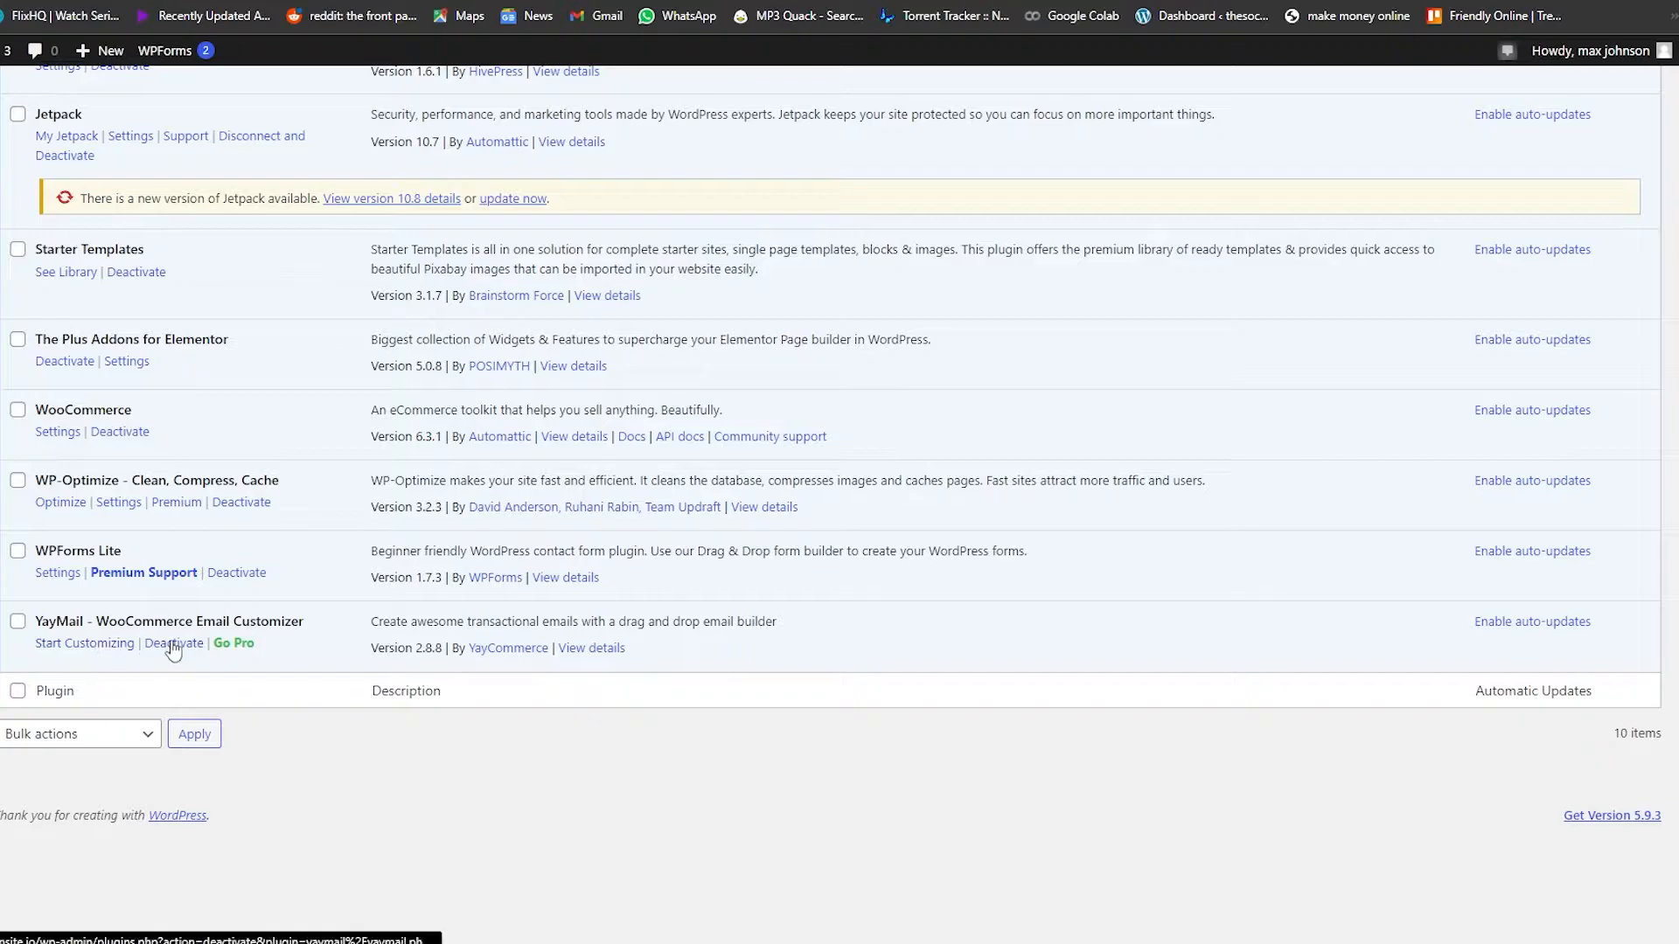
{"action": "left_click", "coordinate": [88, 648]}
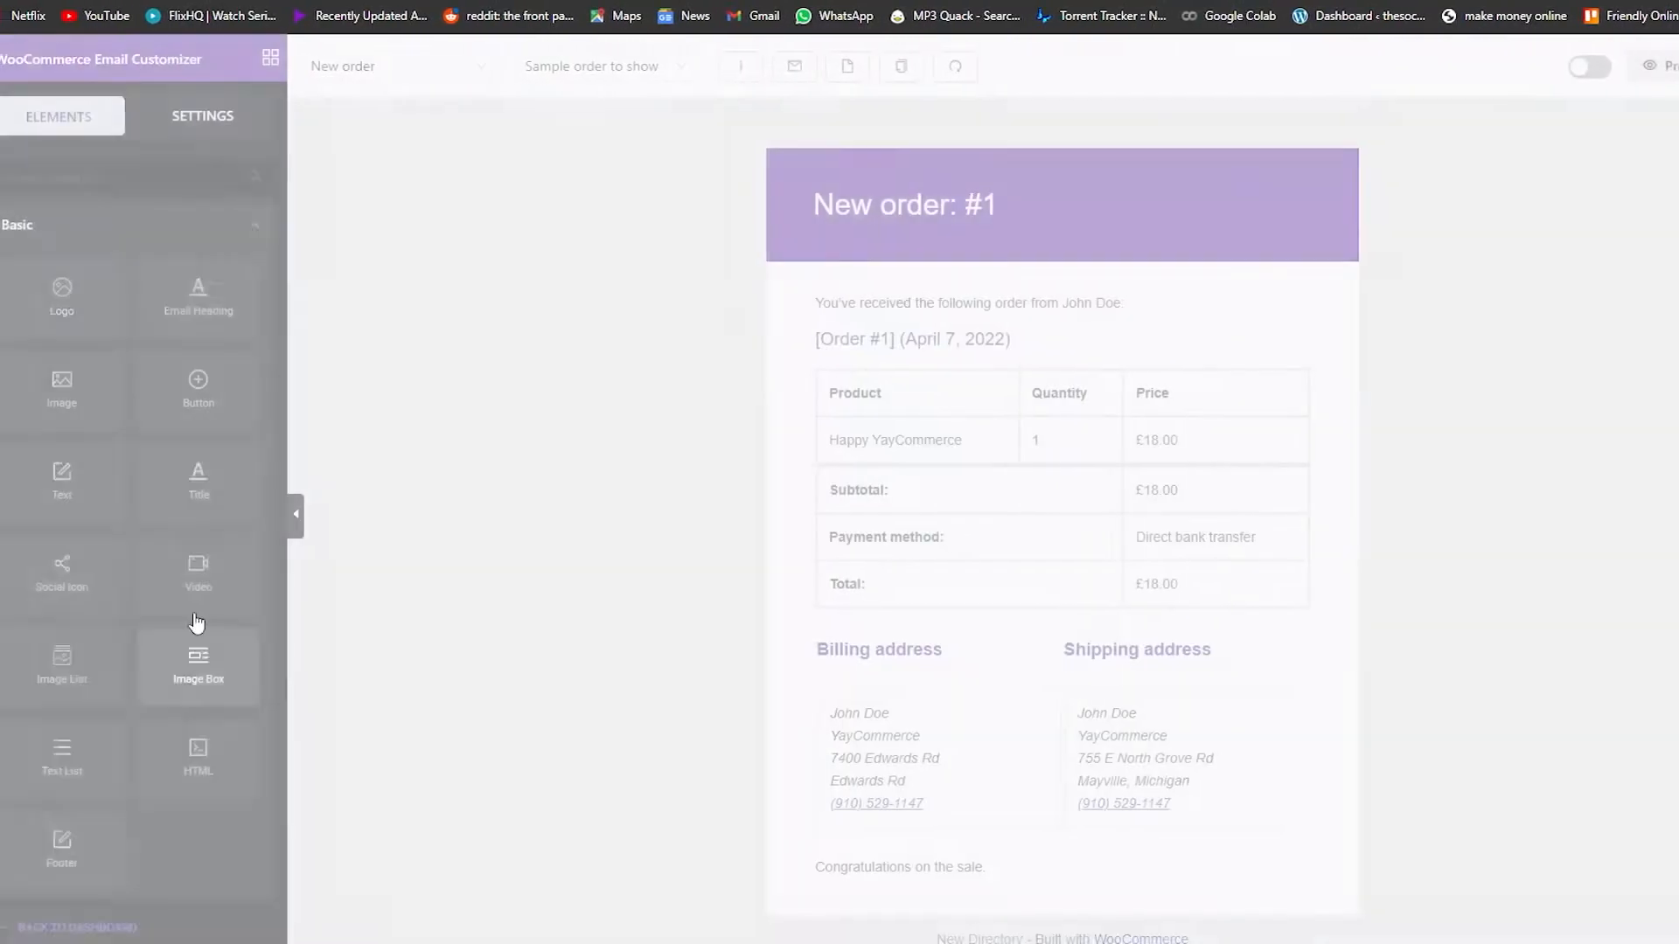
Examine the New order email preview, the selectable email templates and the sample order choices
{"action": "scroll", "coordinate": [890, 378], "scroll_direction": "down", "scroll_amount": 2}
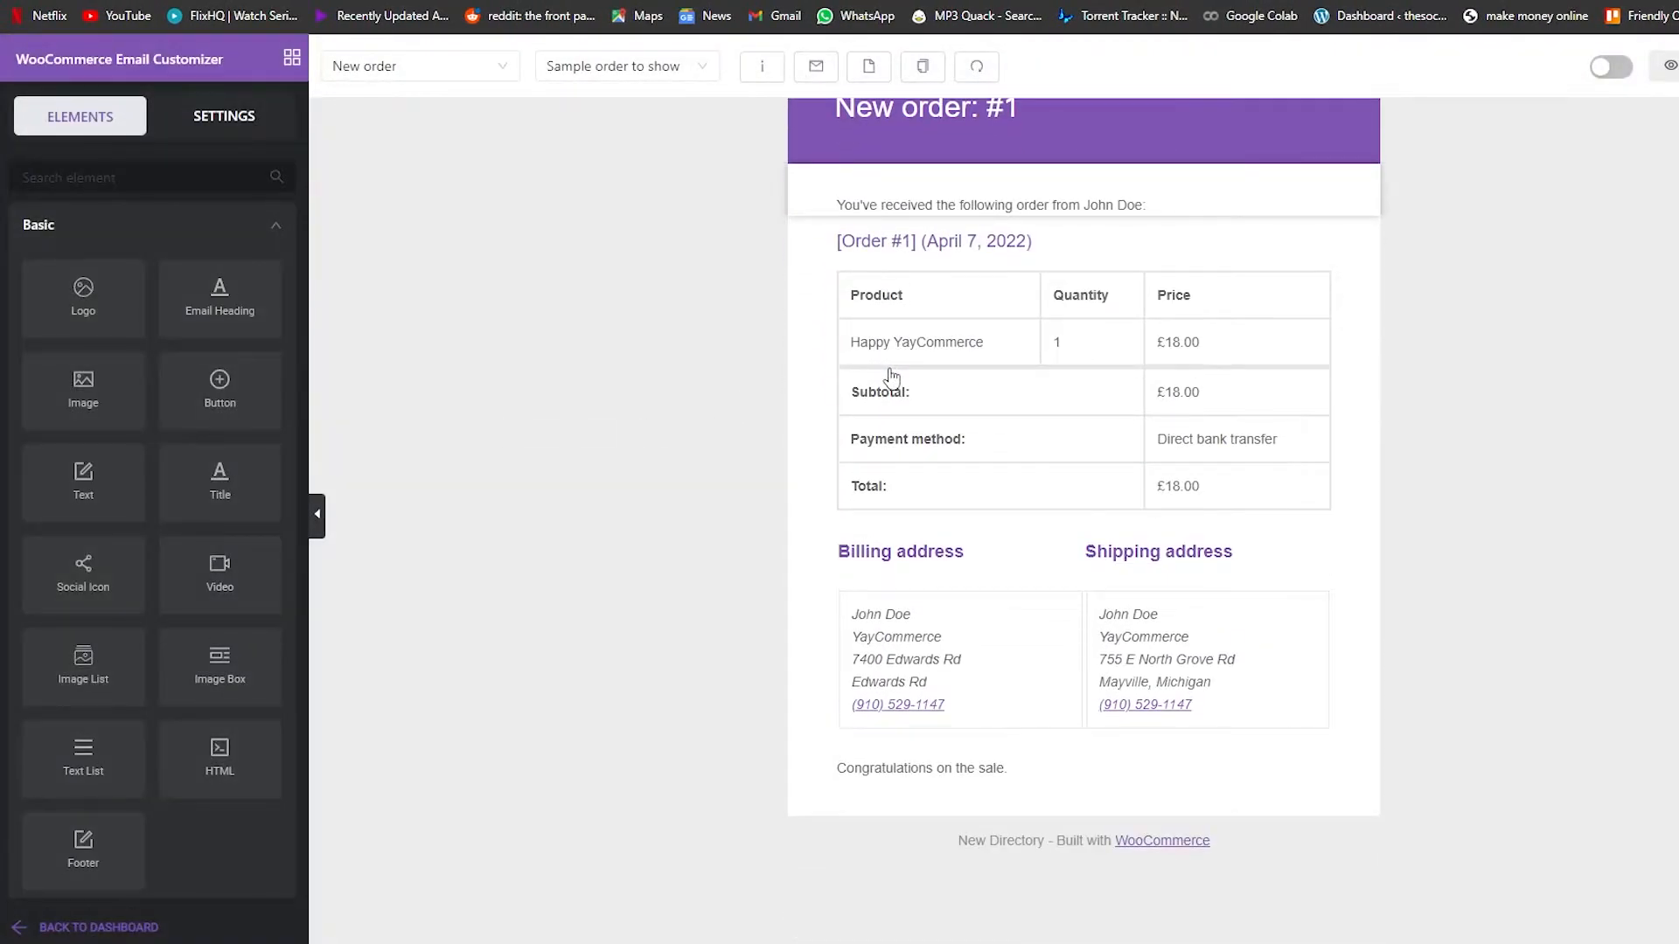
{"action": "scroll", "coordinate": [910, 297], "scroll_direction": "up", "scroll_amount": 2}
{"action": "scroll", "coordinate": [1091, 907], "scroll_direction": "down", "scroll_amount": 2}
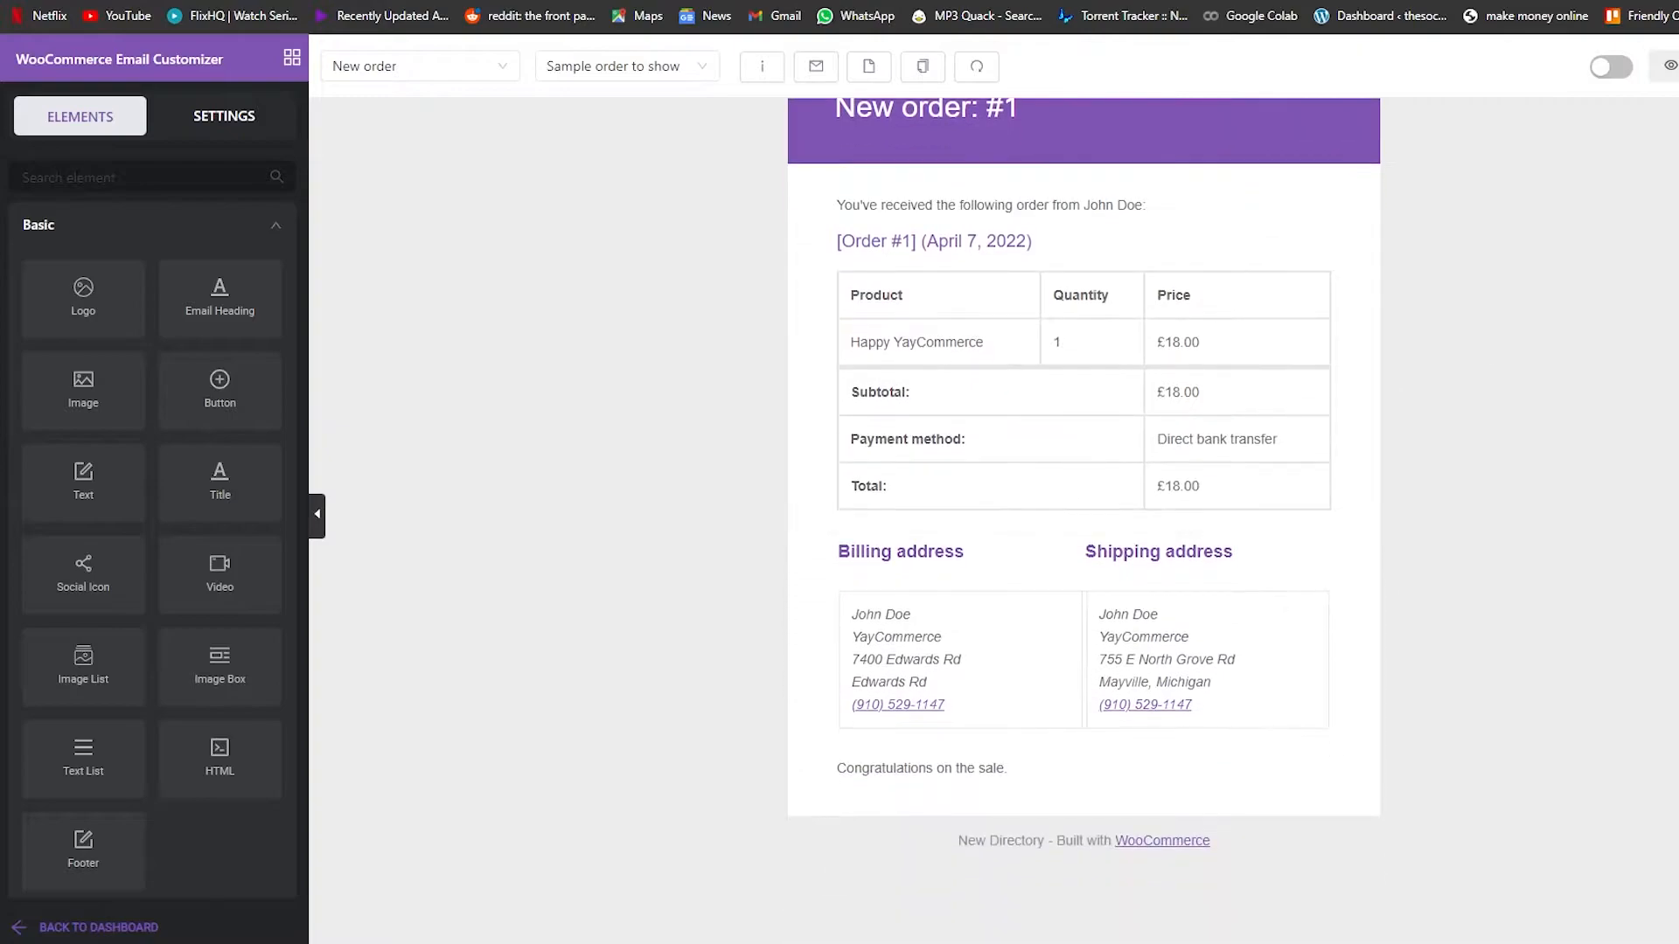
{"action": "scroll", "coordinate": [1390, 662], "scroll_direction": "up", "scroll_amount": 1}
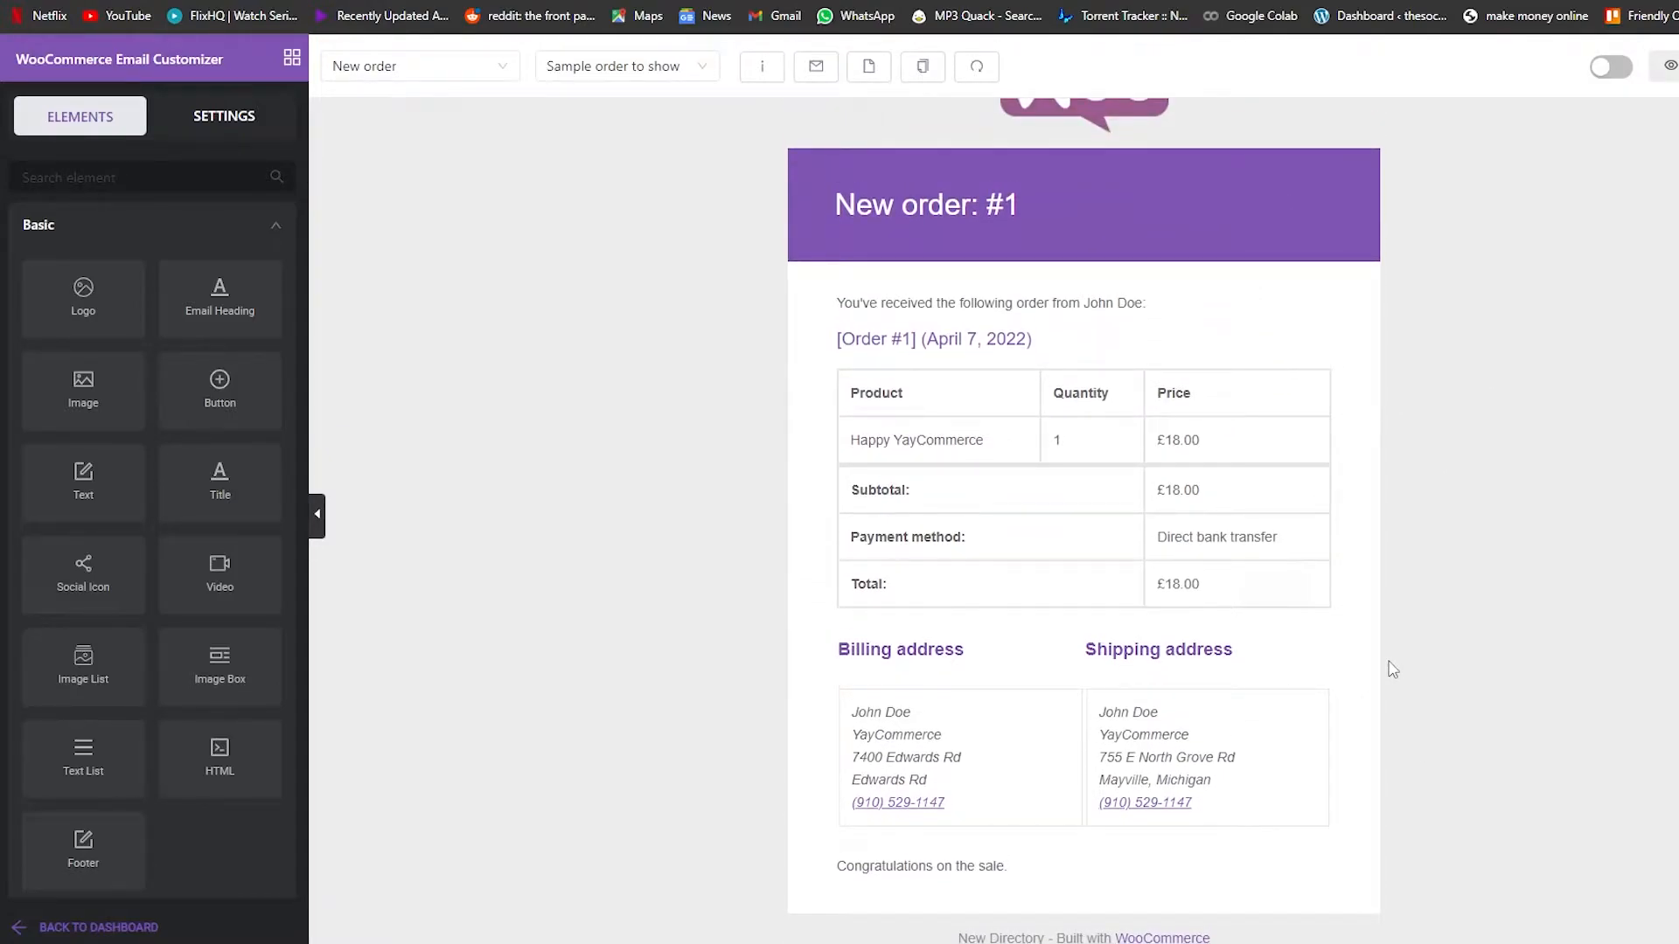
{"action": "left_click", "coordinate": [457, 69]}
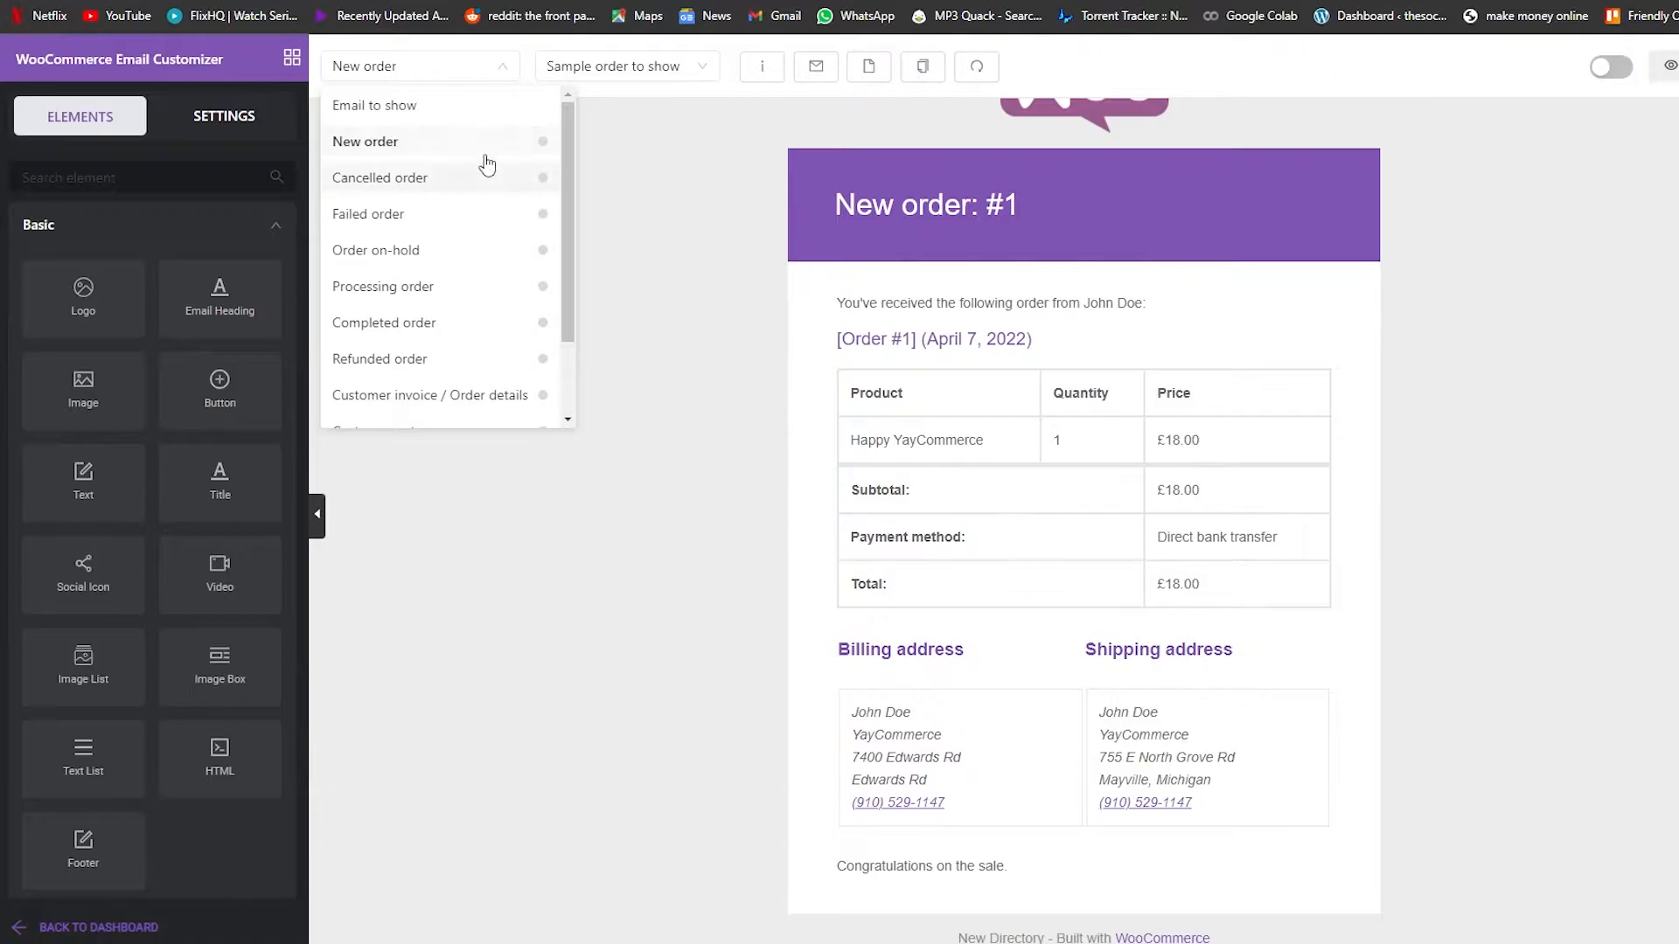
{"action": "scroll", "coordinate": [450, 237], "scroll_direction": "down", "scroll_amount": 2}
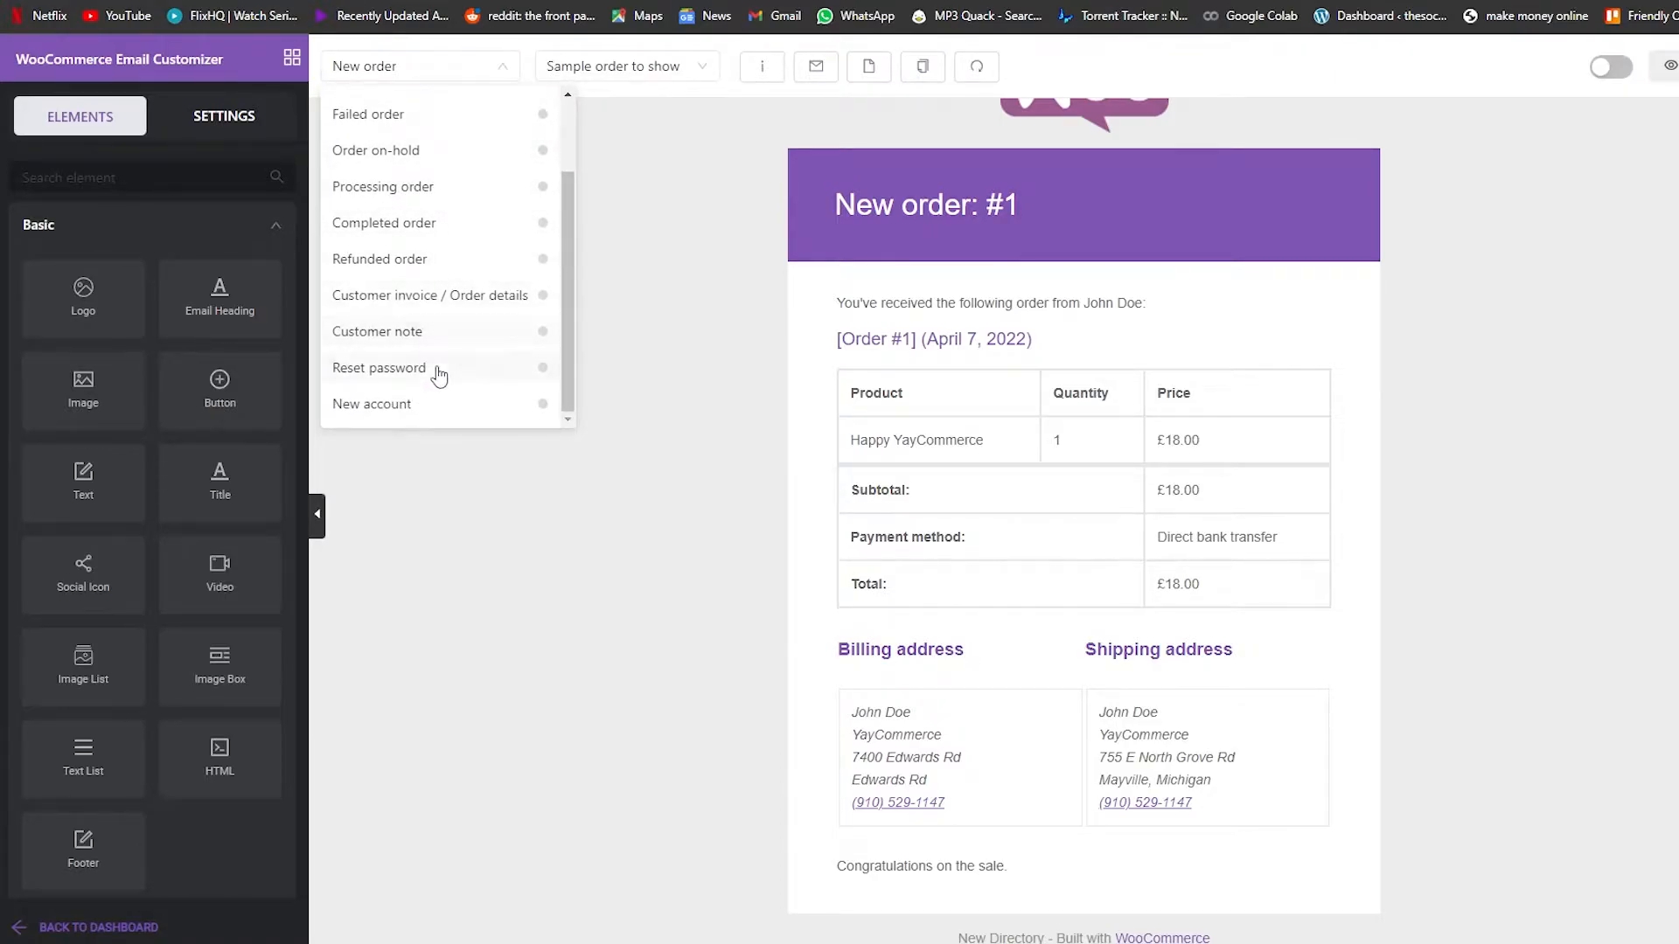
{"action": "scroll", "coordinate": [487, 206], "scroll_direction": "up", "scroll_amount": 3}
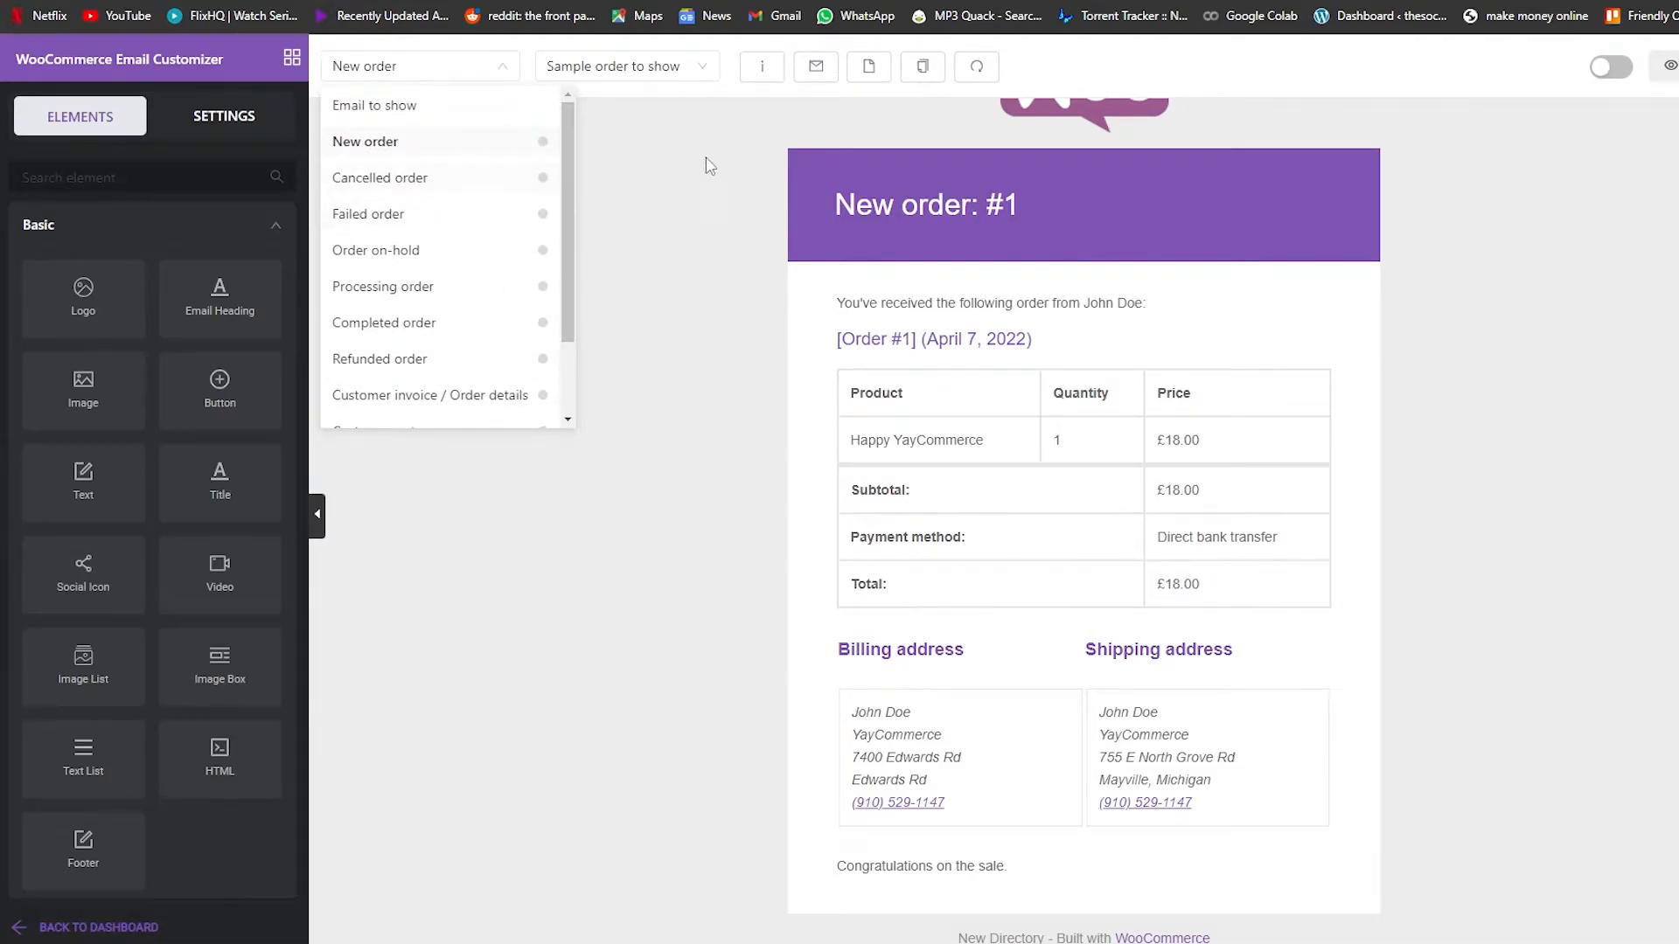
{"action": "left_click", "coordinate": [691, 68]}
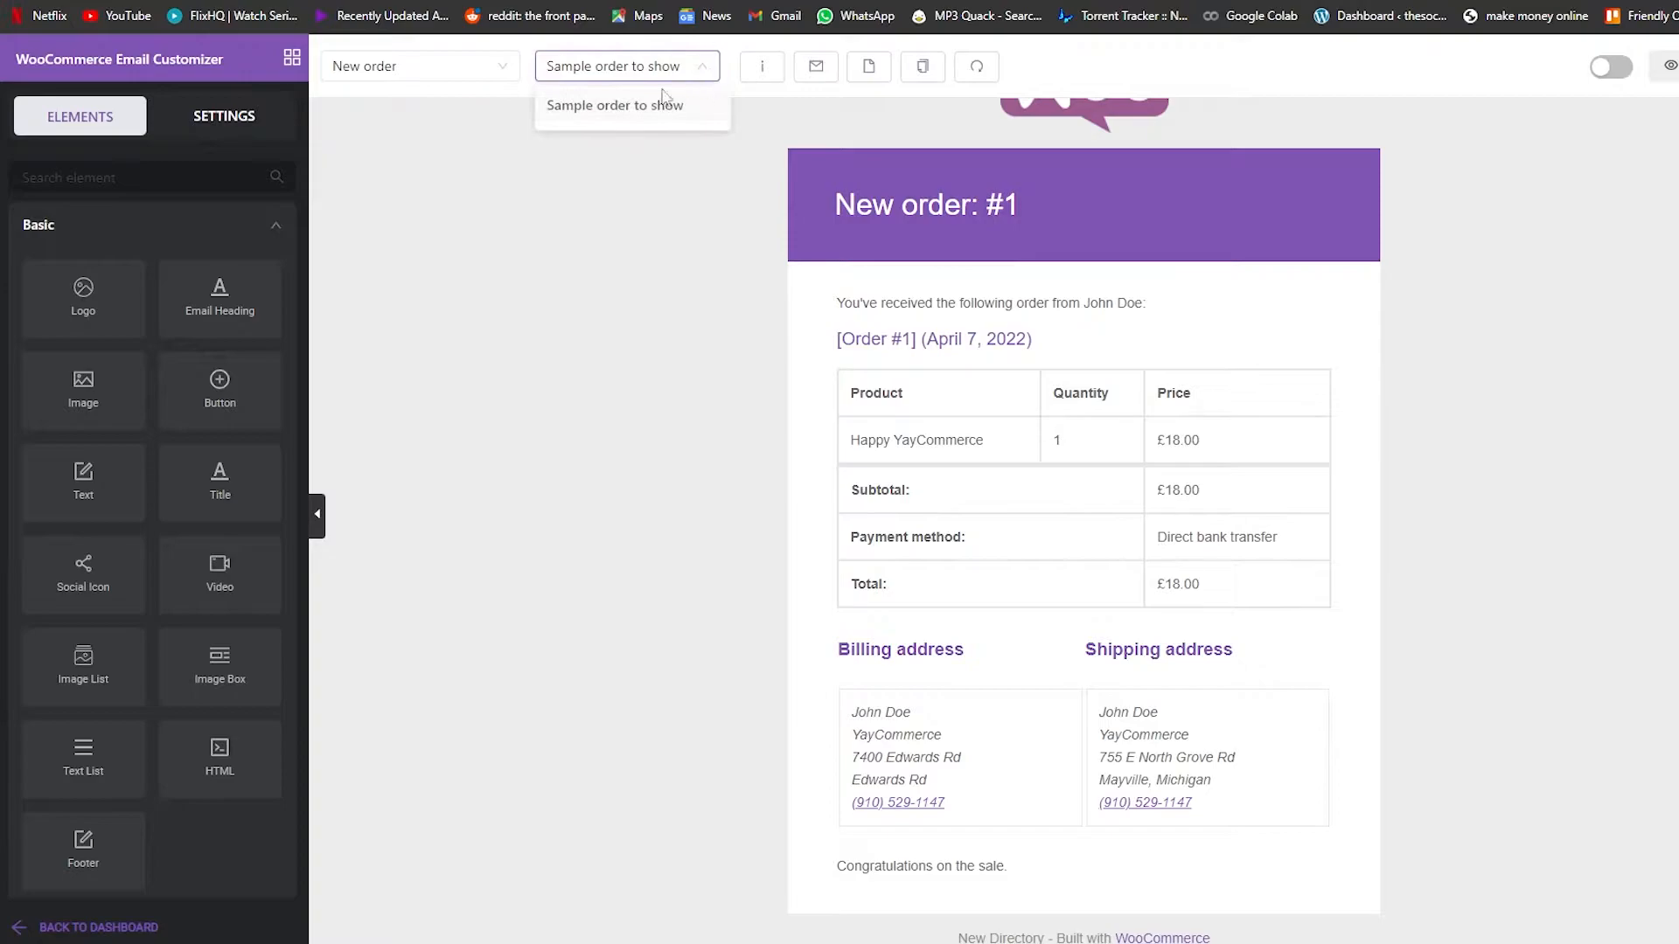
{"action": "left_click", "coordinate": [671, 72]}
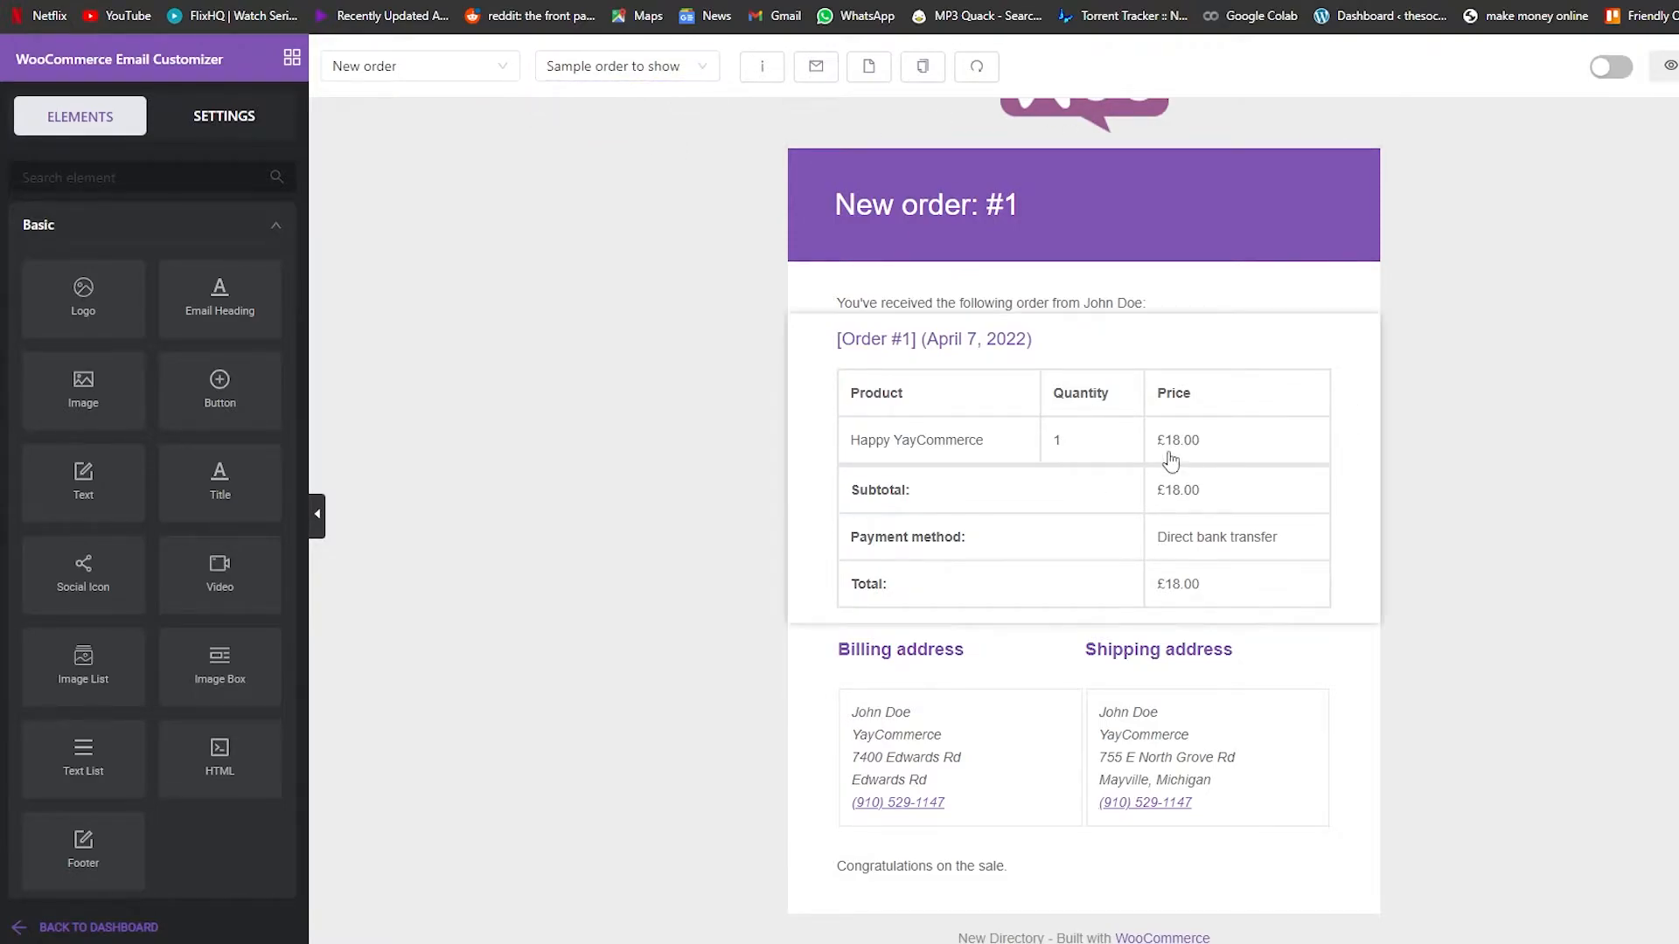
Look through the basic elements available for building the email, including the Logo element
{"action": "scroll", "coordinate": [1165, 494], "scroll_direction": "down", "scroll_amount": 1}
{"action": "scroll", "coordinate": [77, 302], "scroll_direction": "down", "scroll_amount": 1}
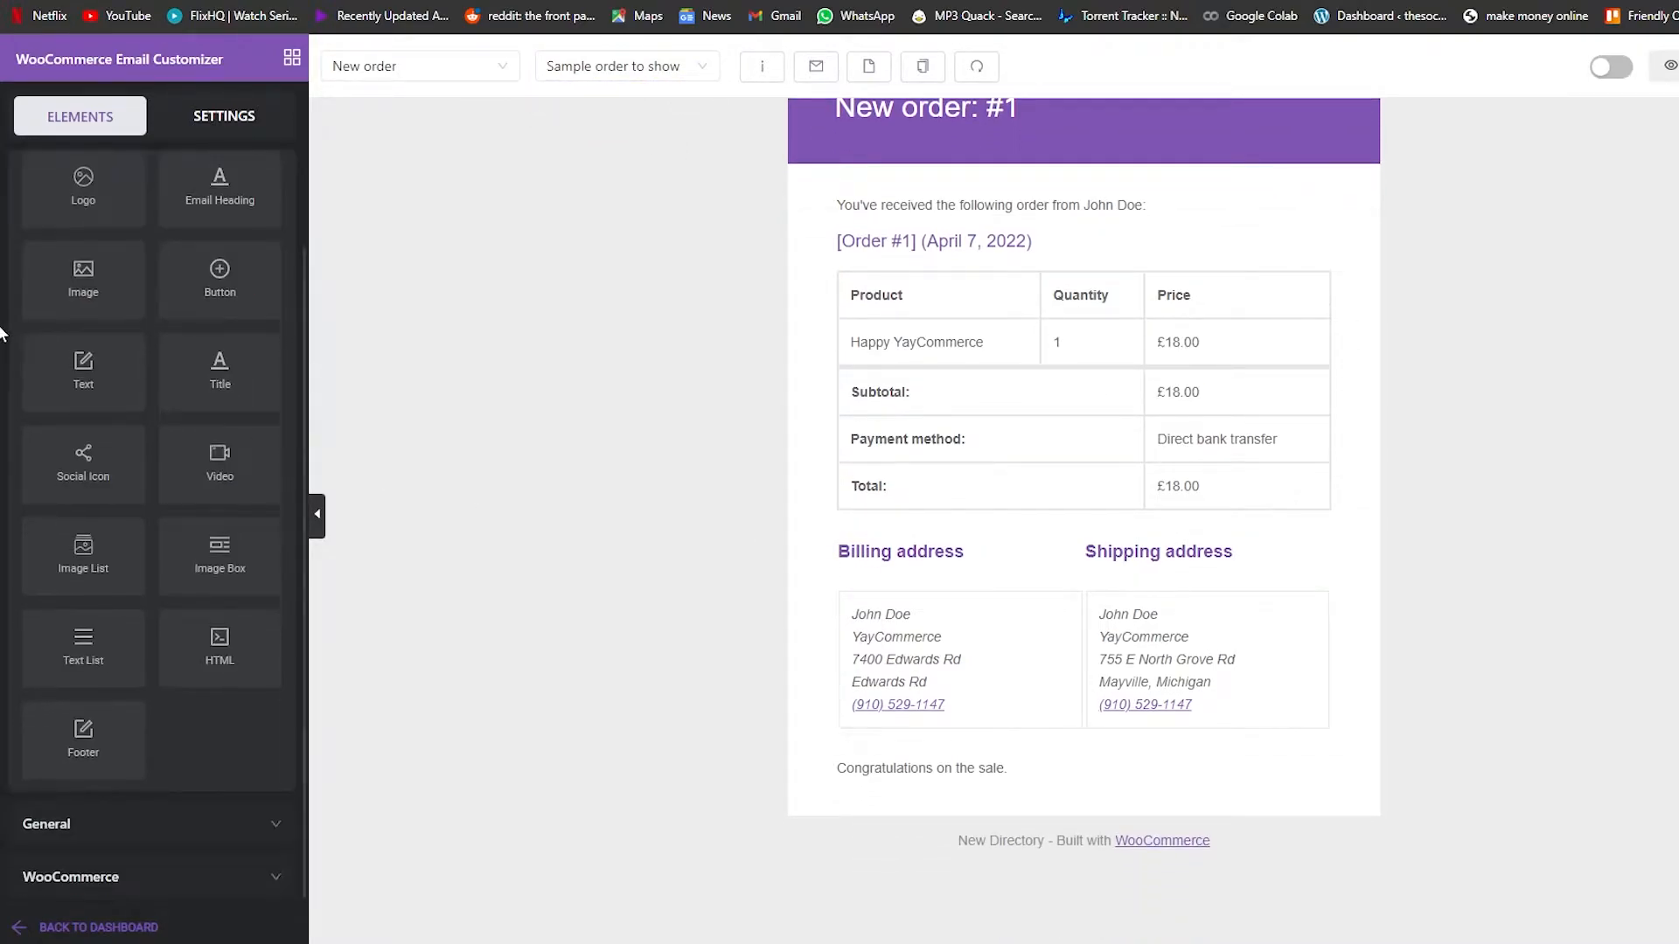
{"action": "scroll", "coordinate": [169, 480], "scroll_direction": "up", "scroll_amount": 1}
{"action": "mouse_move", "coordinate": [77, 293]}
{"action": "left_mouse_down"}
{"action": "mouse_move", "coordinate": [1125, 187]}
{"action": "mouse_move", "coordinate": [13, 359]}
{"action": "mouse_move", "coordinate": [123, 300]}
{"action": "mouse_move", "coordinate": [1189, 157]}
{"action": "mouse_move", "coordinate": [1149, 159]}
{"action": "mouse_move", "coordinate": [961, 249]}
{"action": "mouse_move", "coordinate": [898, 642]}
{"action": "mouse_move", "coordinate": [82, 401]}
{"action": "mouse_move", "coordinate": [63, 283]}
{"action": "left_mouse_up"}
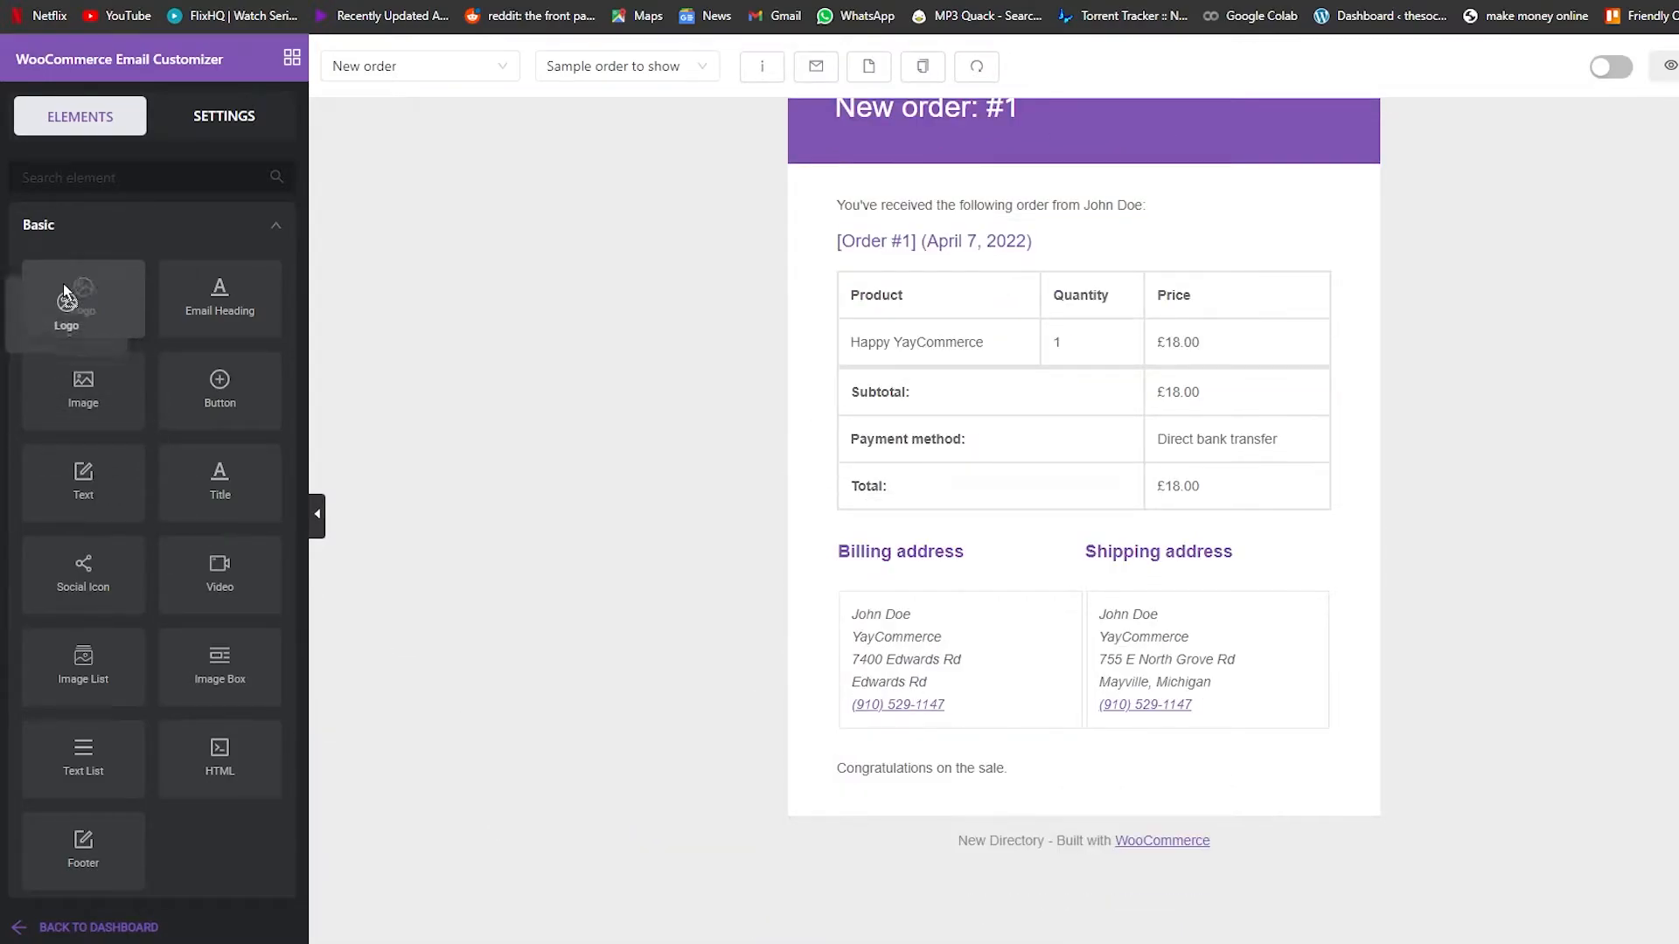
{"action": "scroll", "coordinate": [1173, 389], "scroll_direction": "up", "scroll_amount": 2}
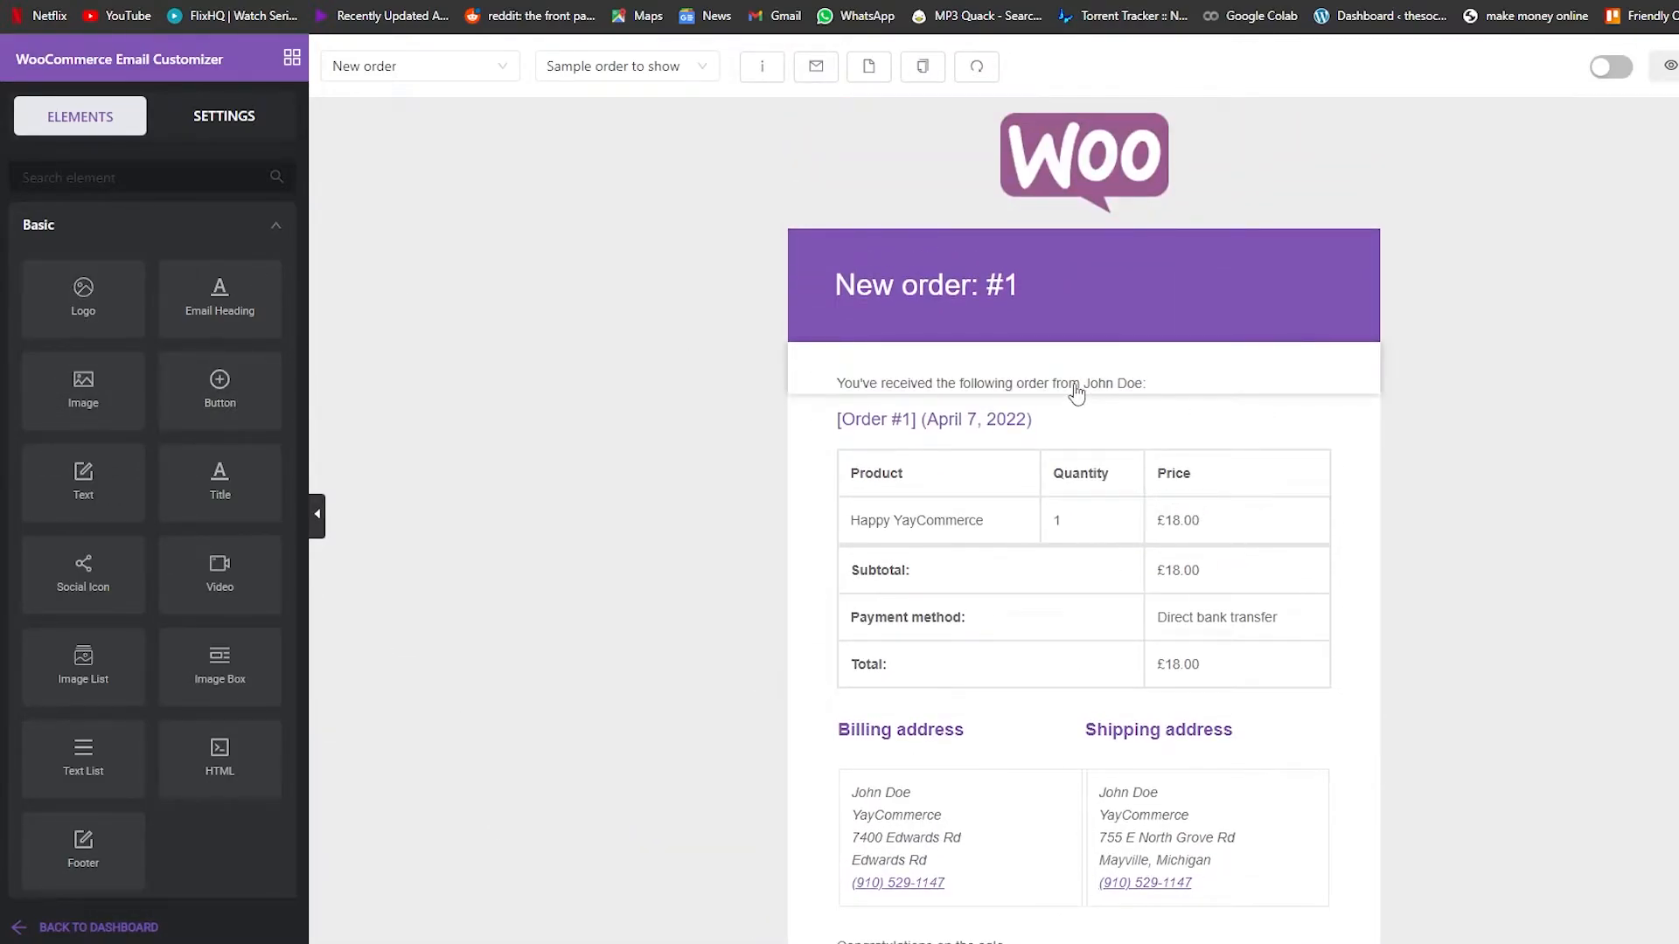
Inspect the edit settings of the email heading, the billing and shipping addresses, and the closing text
{"action": "left_click", "coordinate": [997, 296]}
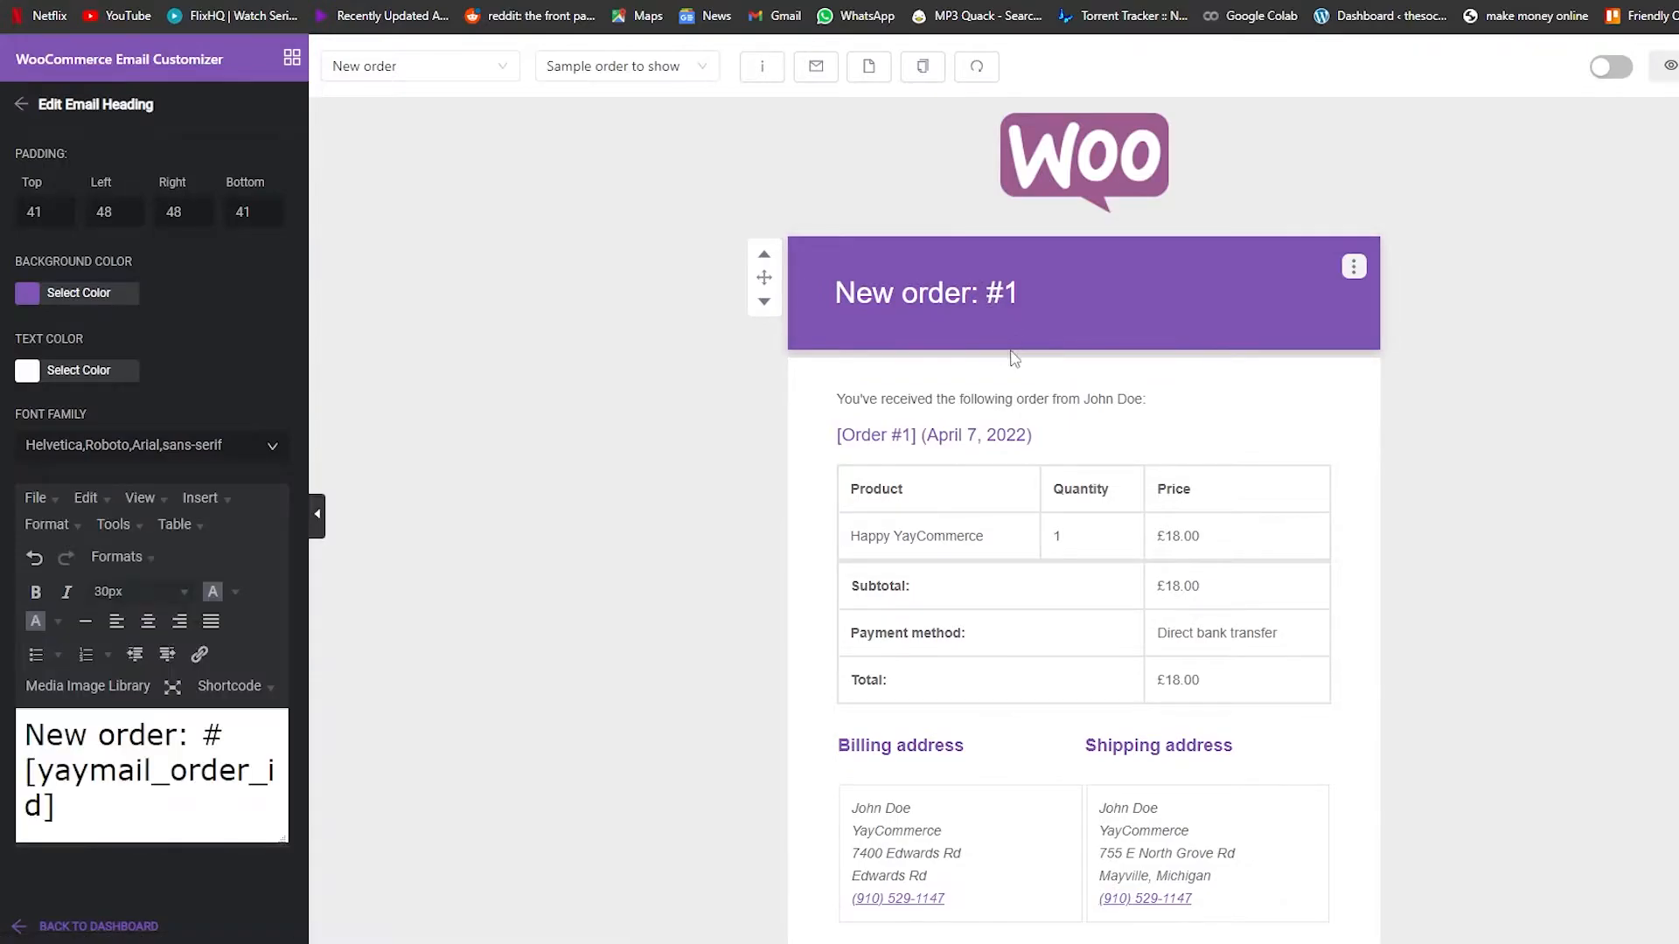
{"action": "left_click", "coordinate": [985, 476]}
{"action": "scroll", "coordinate": [997, 594], "scroll_direction": "down", "scroll_amount": 2}
{"action": "left_click", "coordinate": [983, 583]}
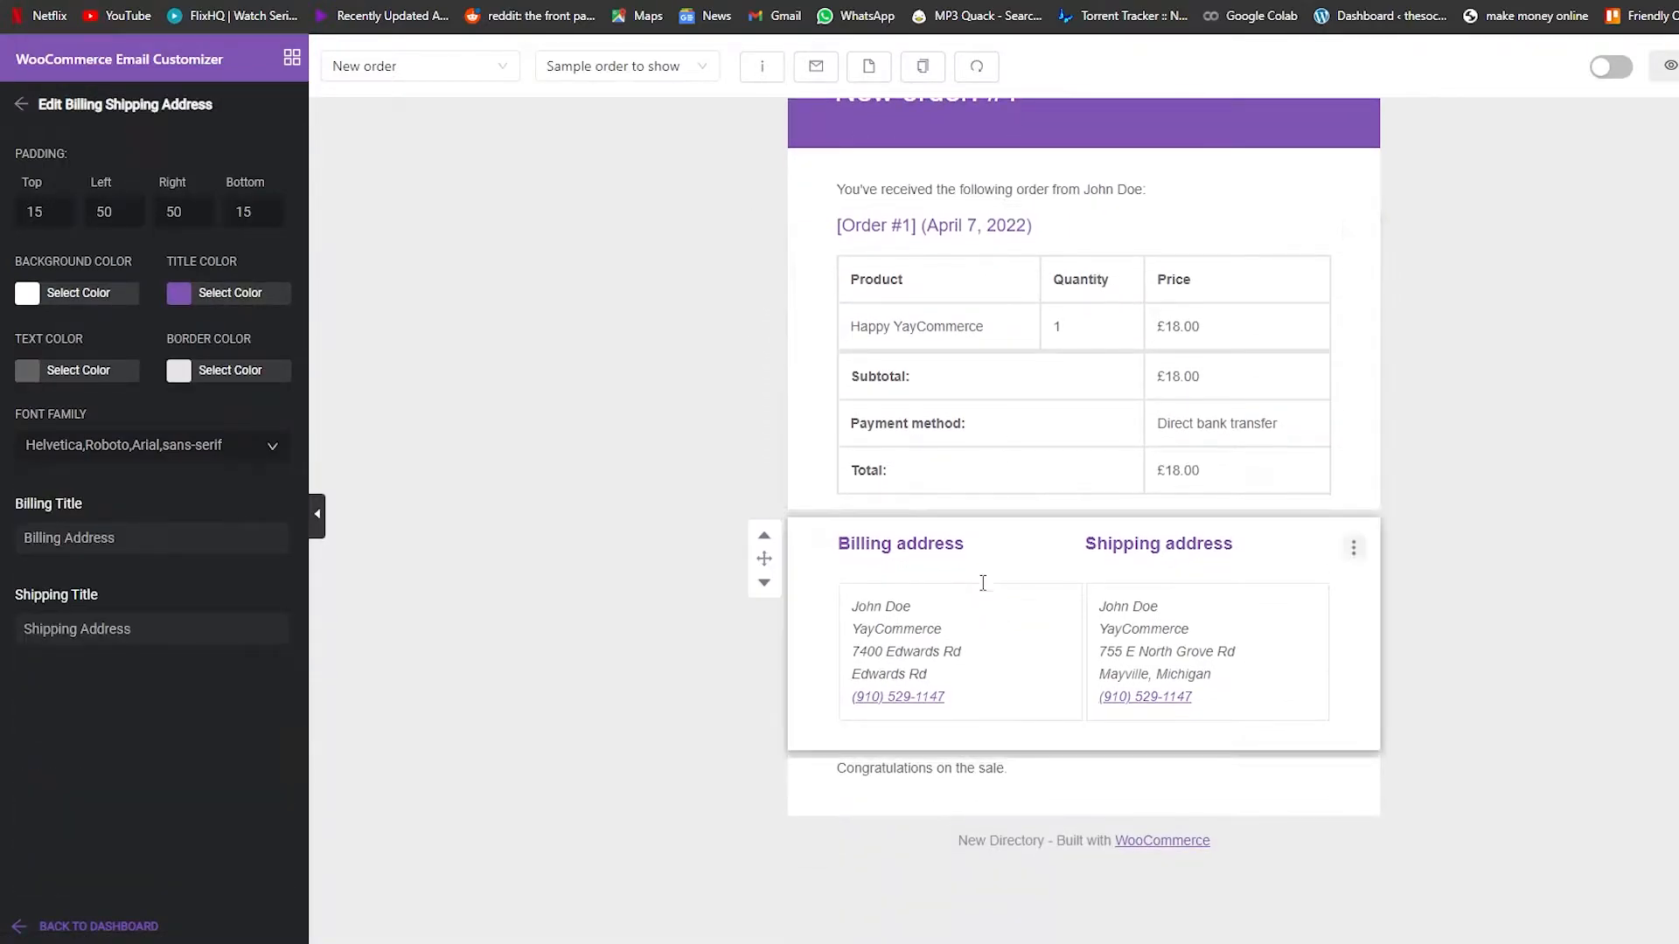
{"action": "left_click", "coordinate": [922, 787]}
{"action": "scroll", "coordinate": [760, 505], "scroll_direction": "up", "scroll_amount": 2}
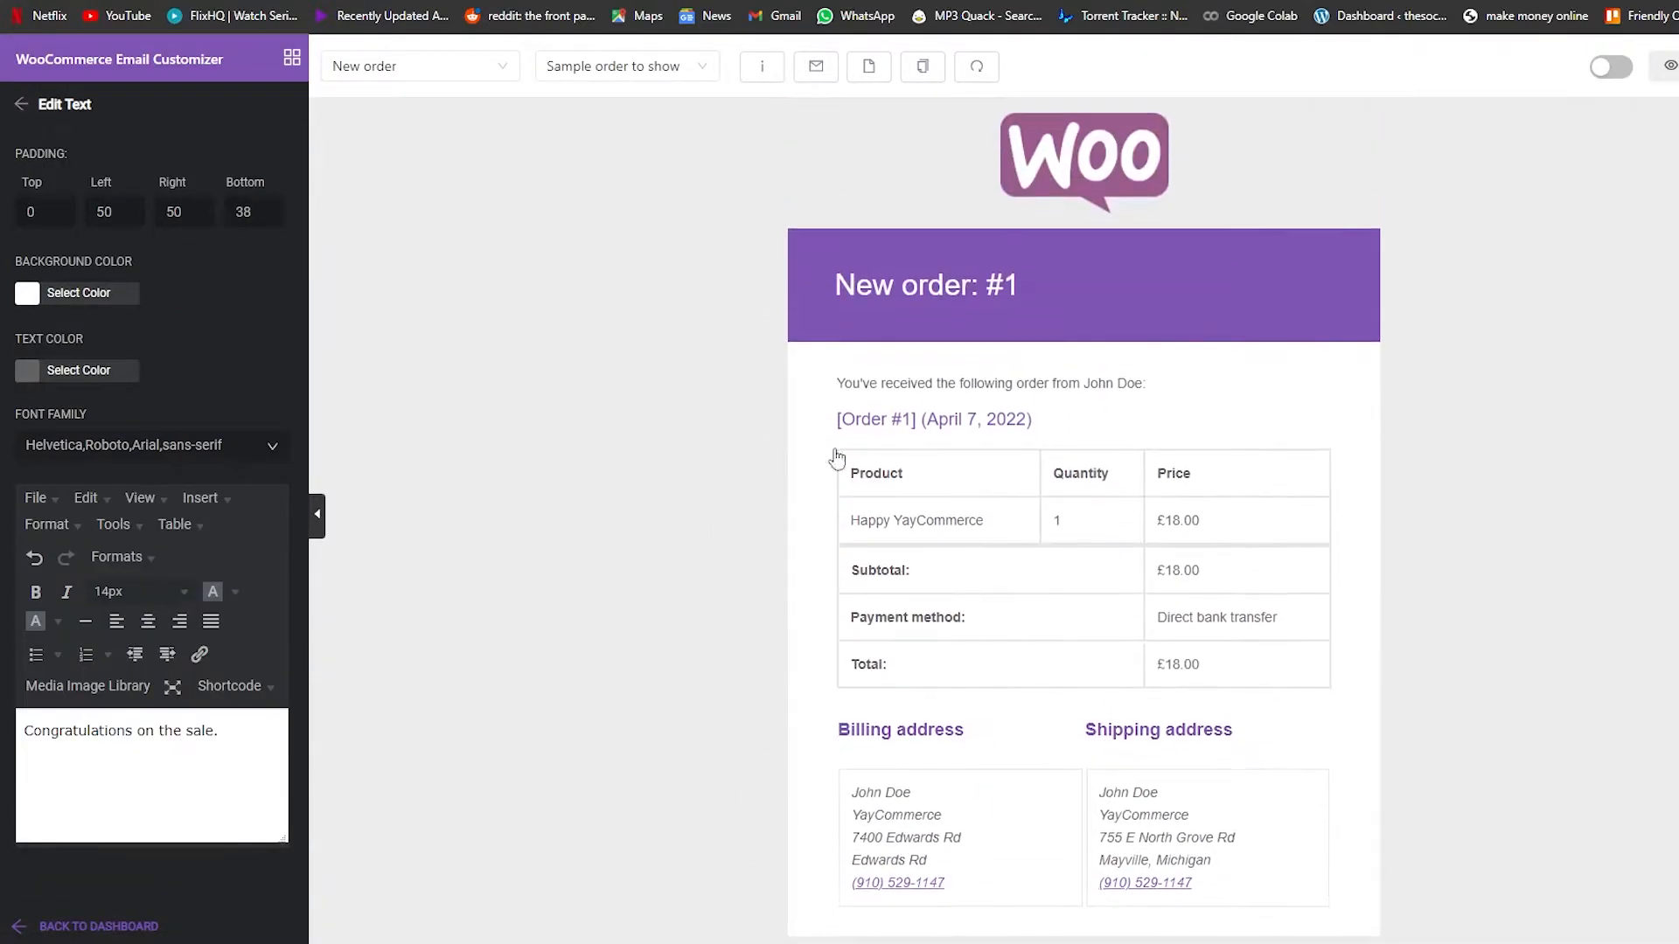
Change the email heading text to "New order: #1", try the different alignments and center it
{"action": "left_click", "coordinate": [1050, 307]}
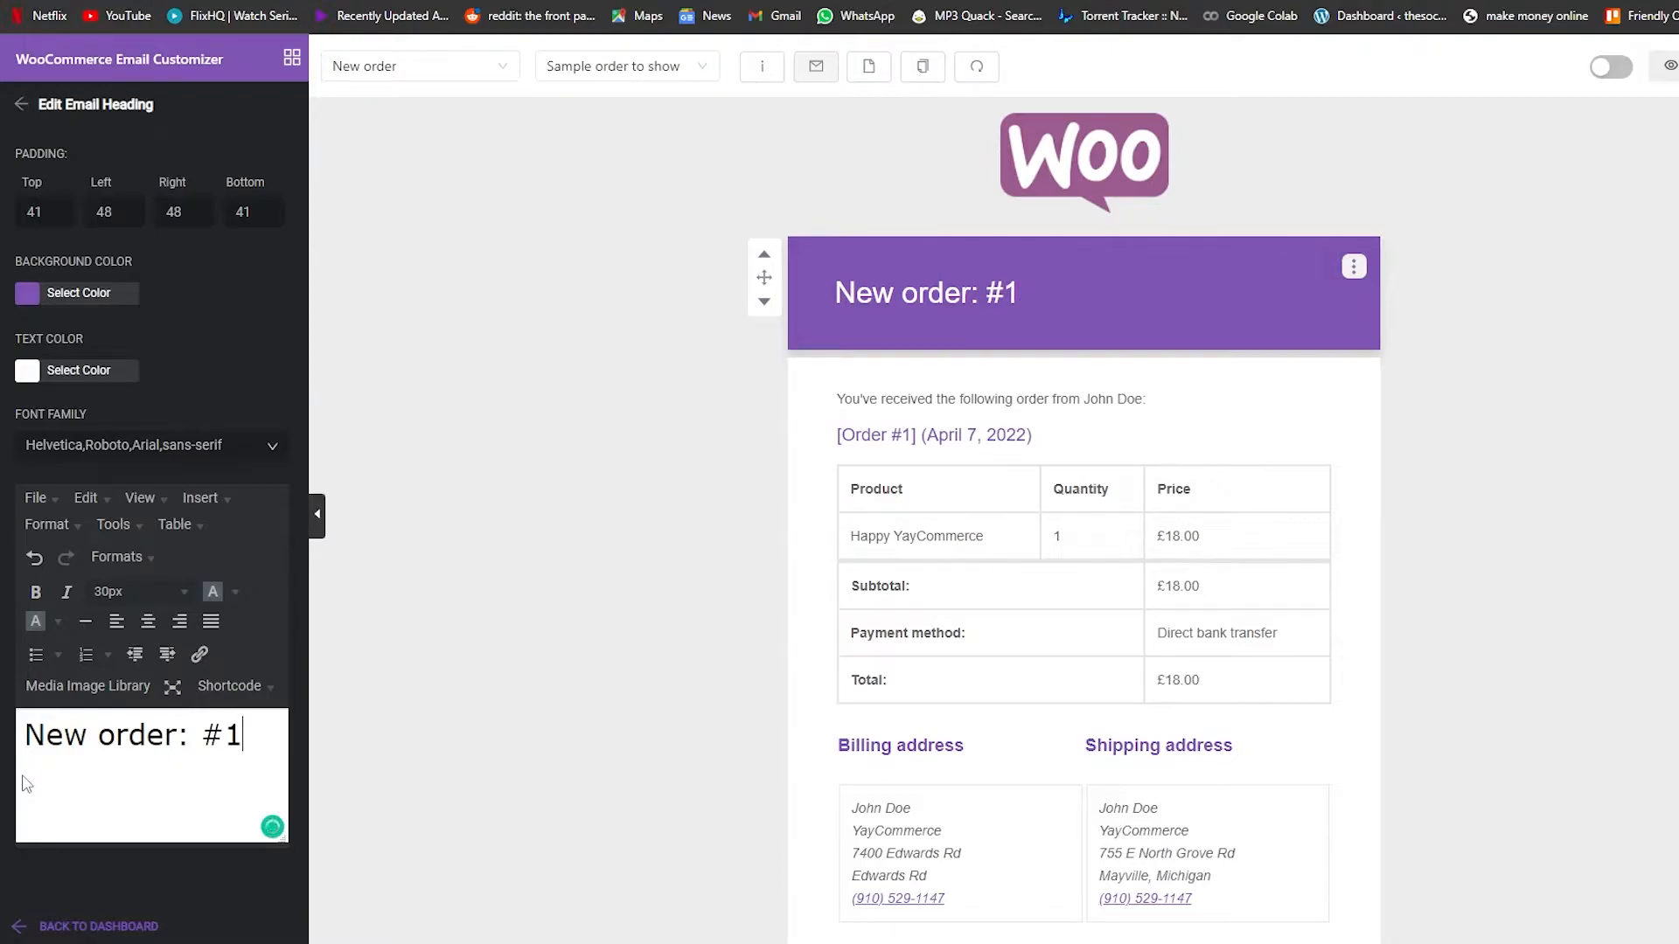
{"action": "left_click", "coordinate": [117, 625]}
{"action": "left_click", "coordinate": [148, 623]}
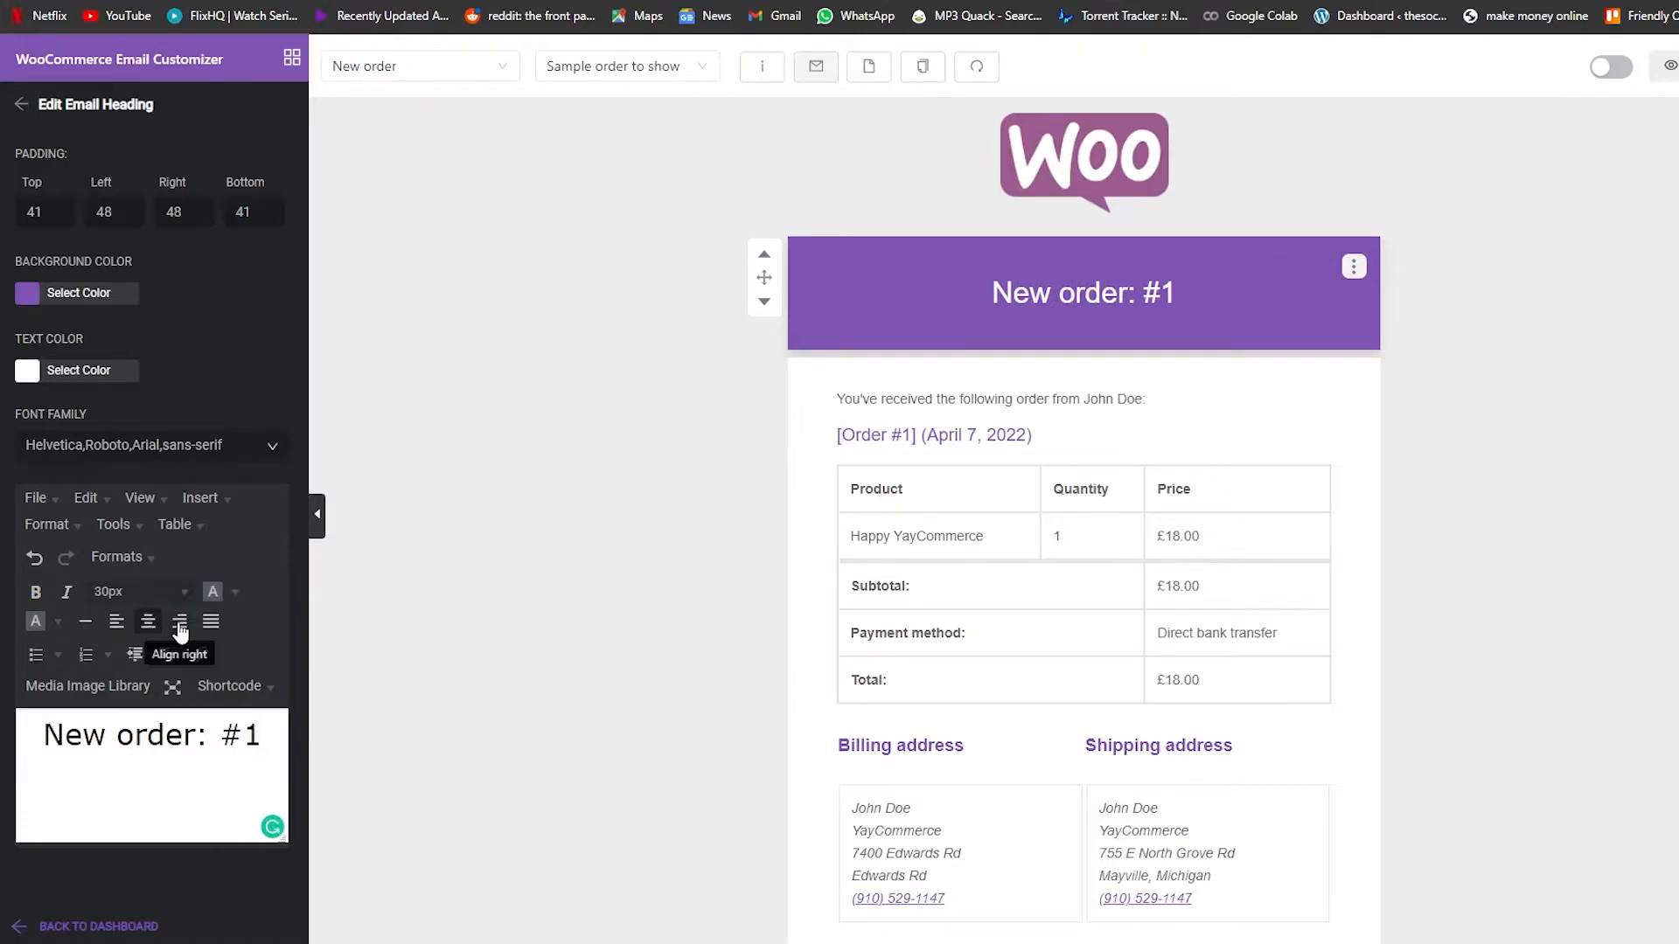
{"action": "left_click", "coordinate": [180, 626]}
{"action": "left_click", "coordinate": [211, 625]}
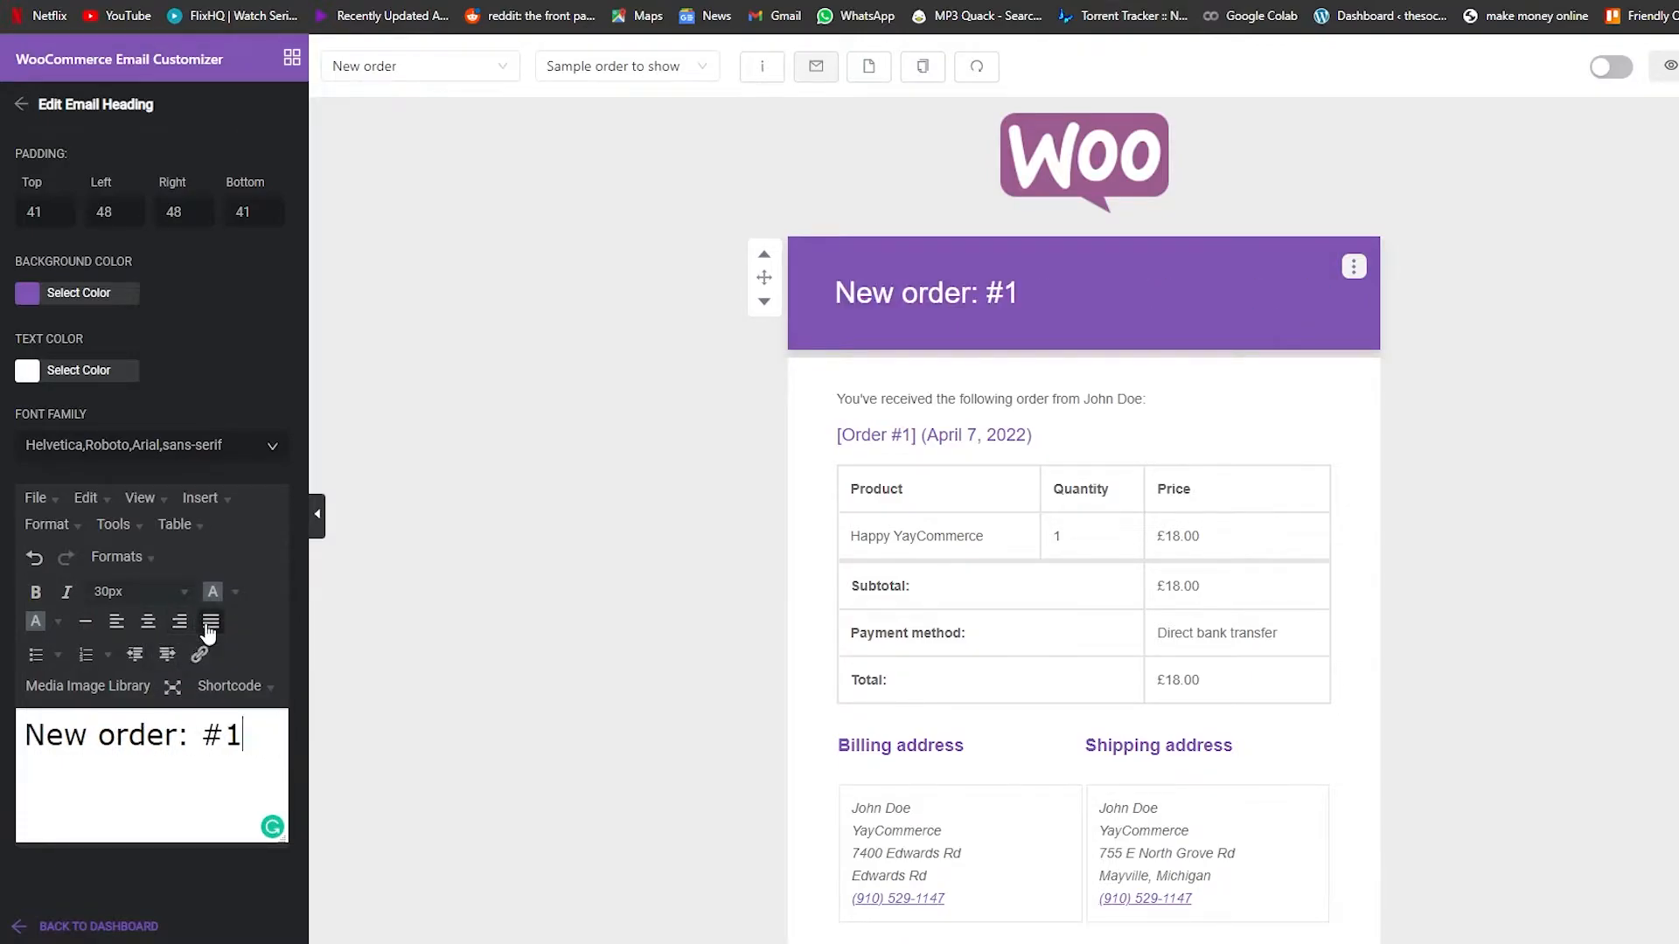
{"action": "left_click", "coordinate": [117, 622]}
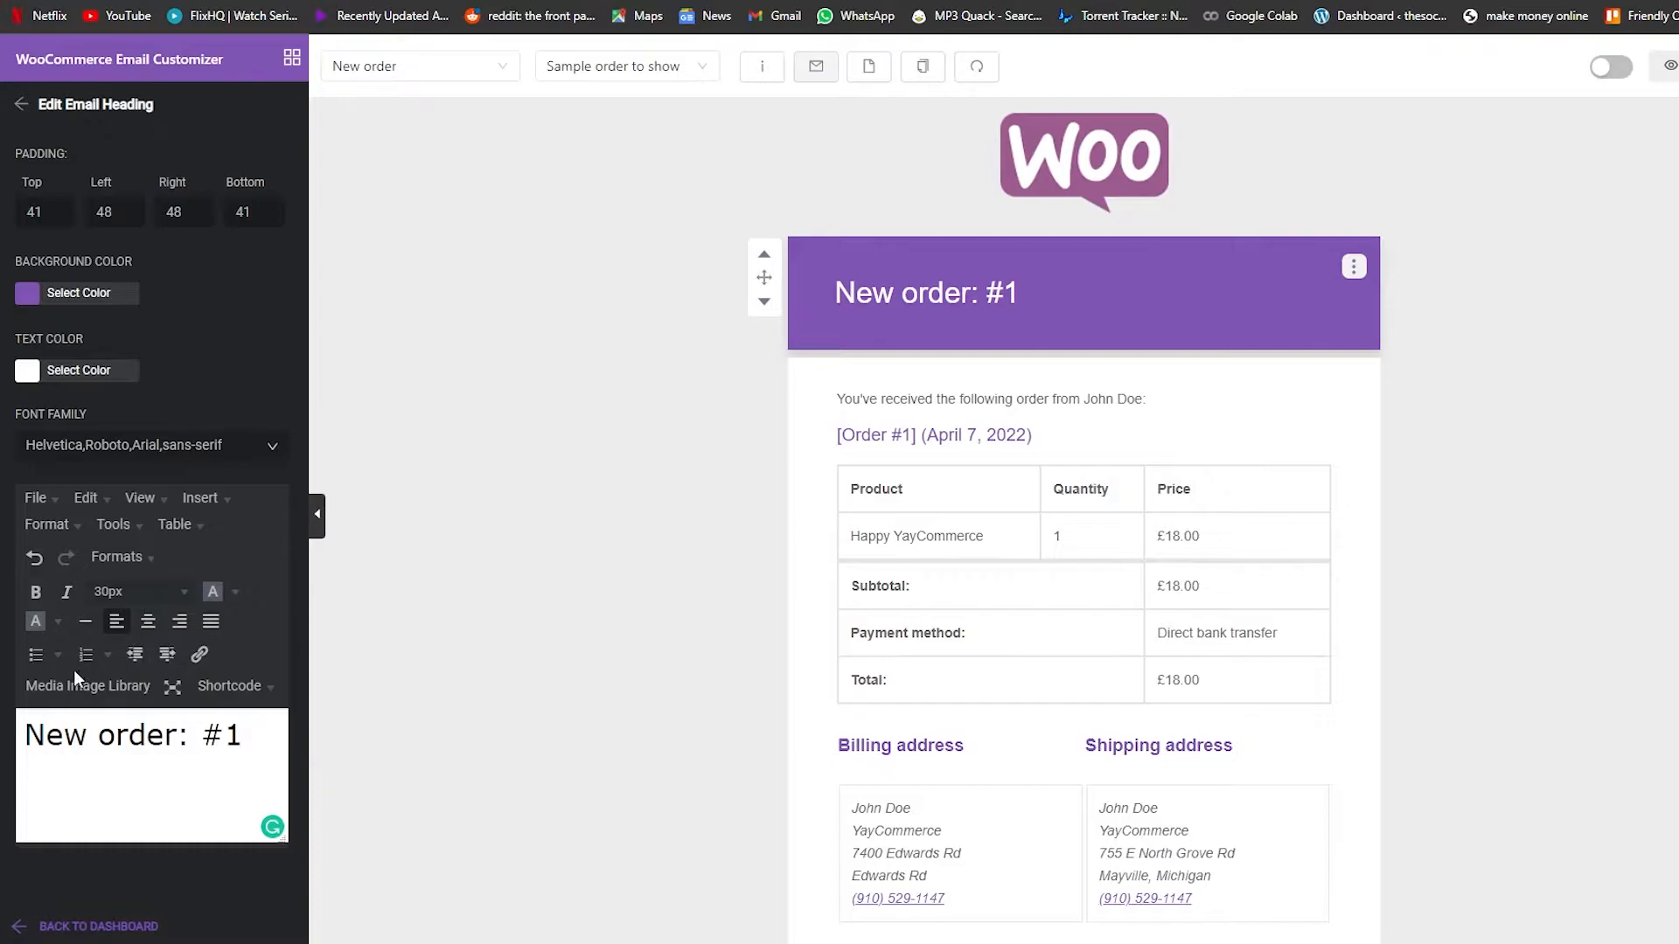
{"action": "left_click", "coordinate": [148, 622]}
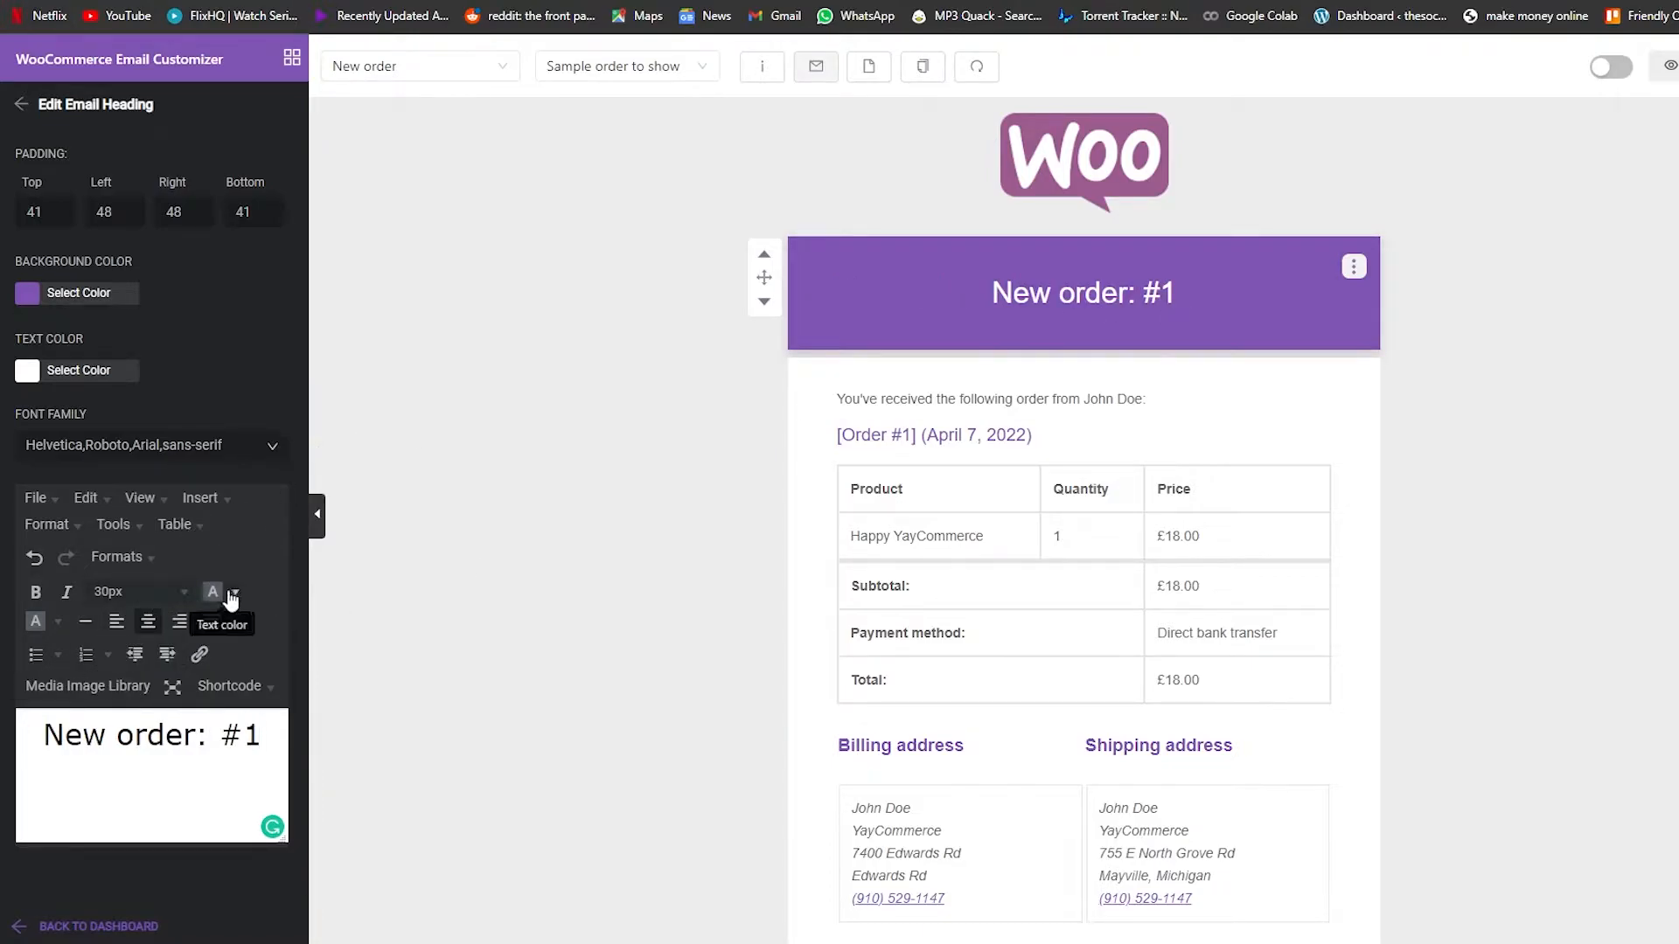
{"action": "left_click", "coordinate": [187, 597]}
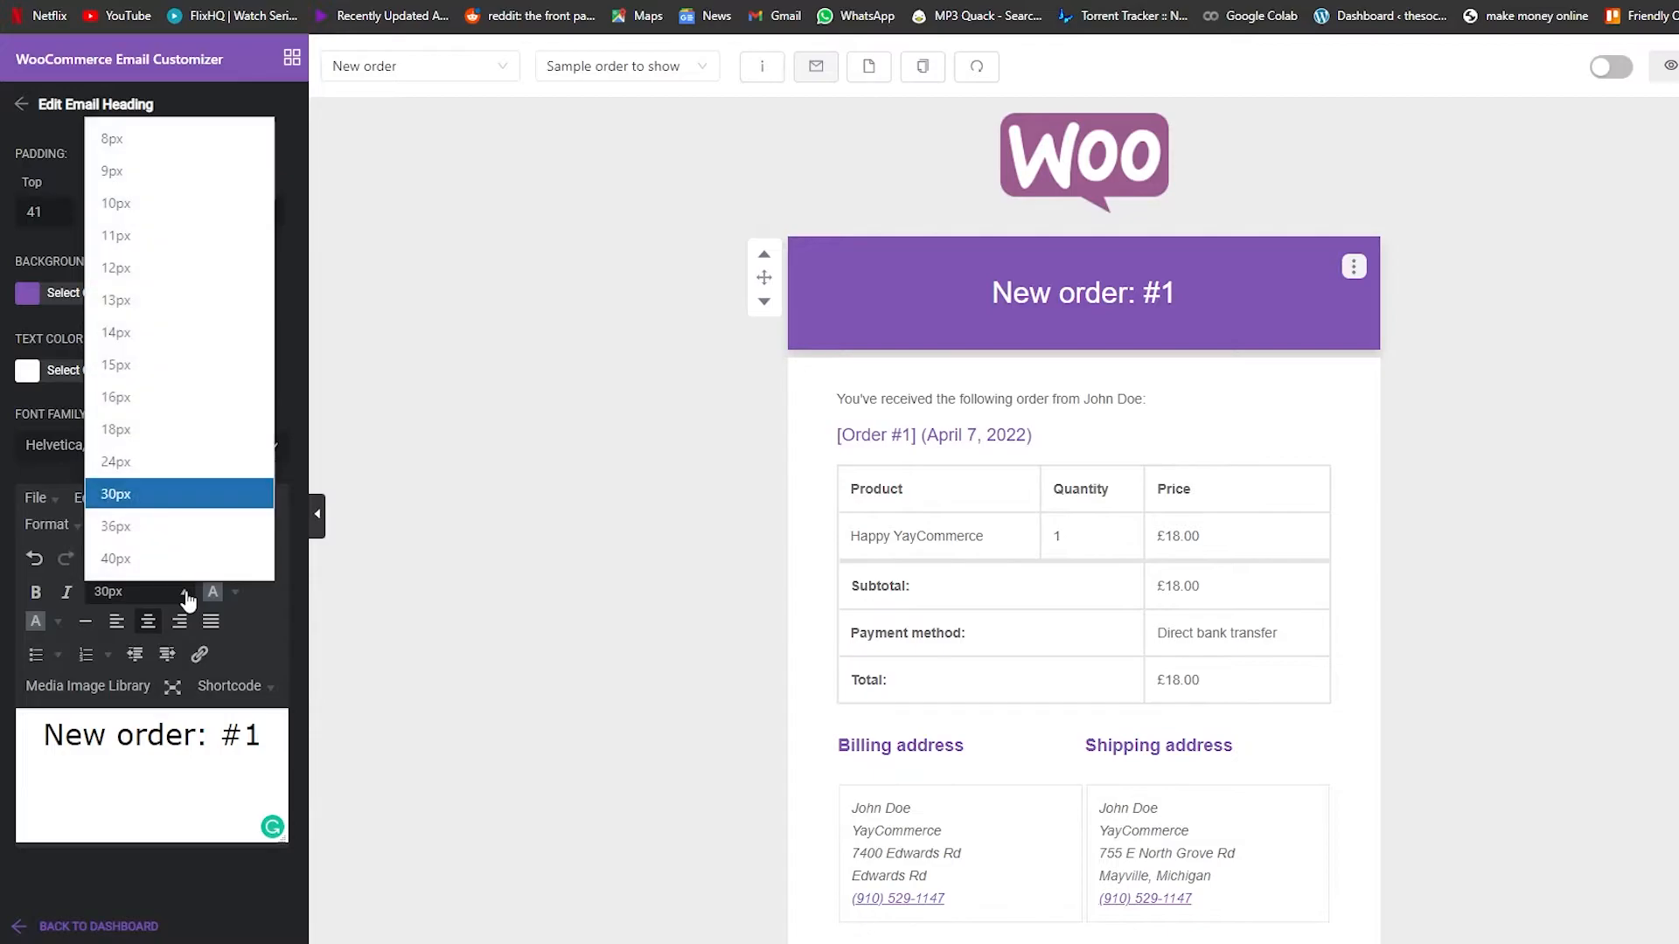
{"action": "left_click", "coordinate": [186, 596]}
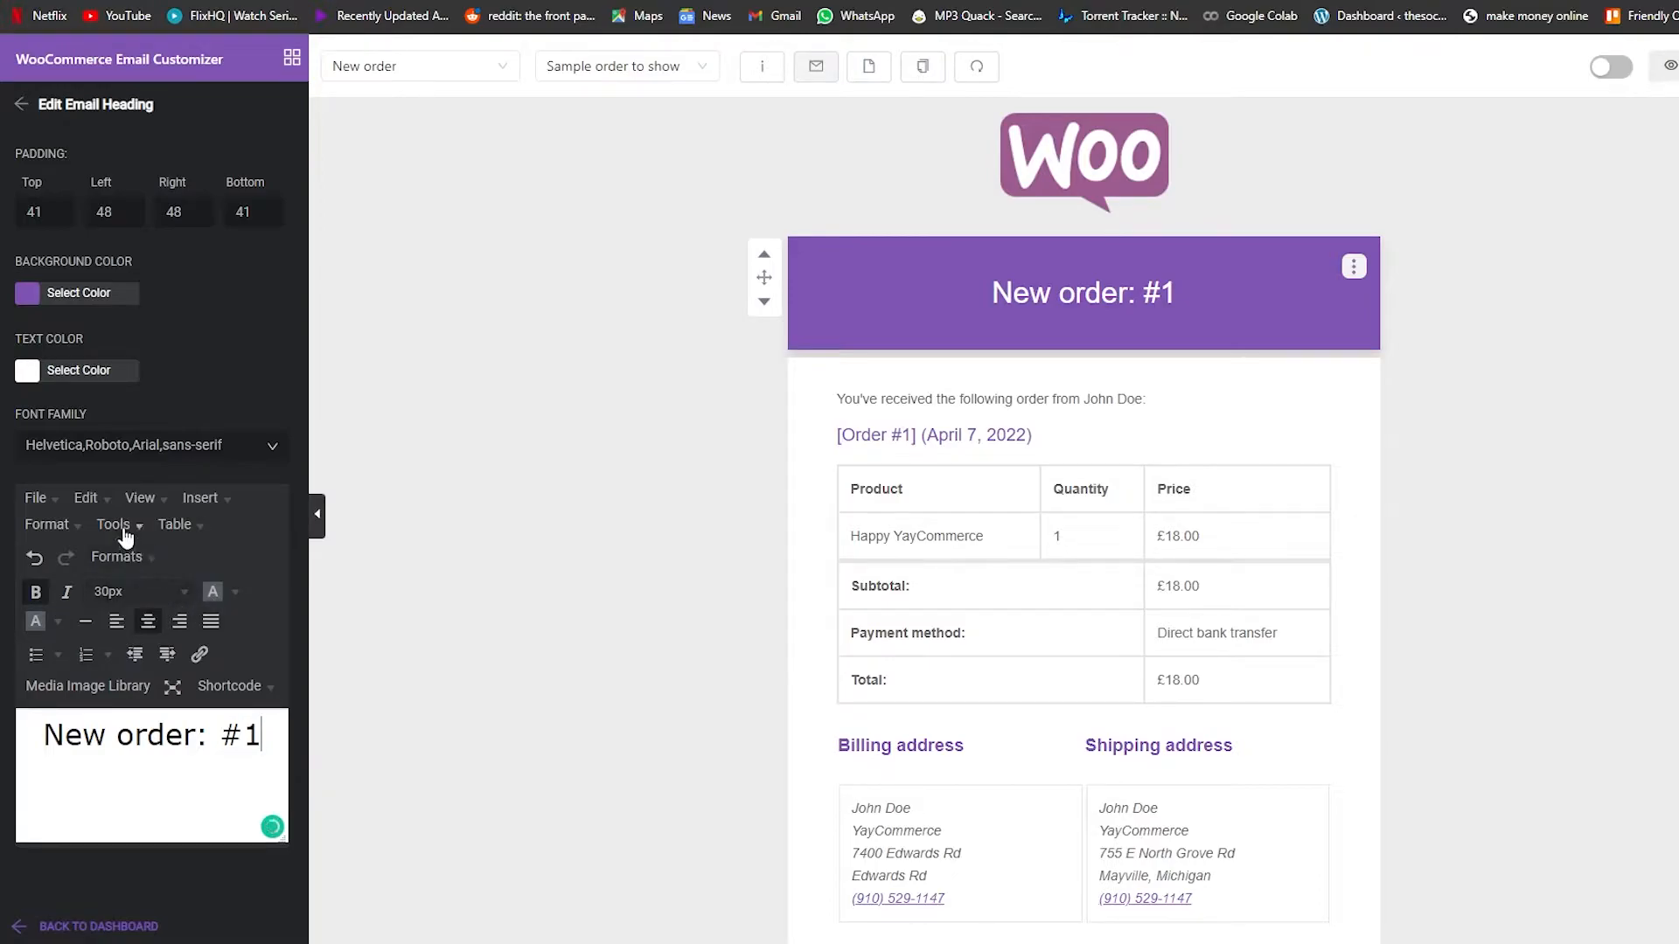
{"action": "left_click", "coordinate": [181, 594]}
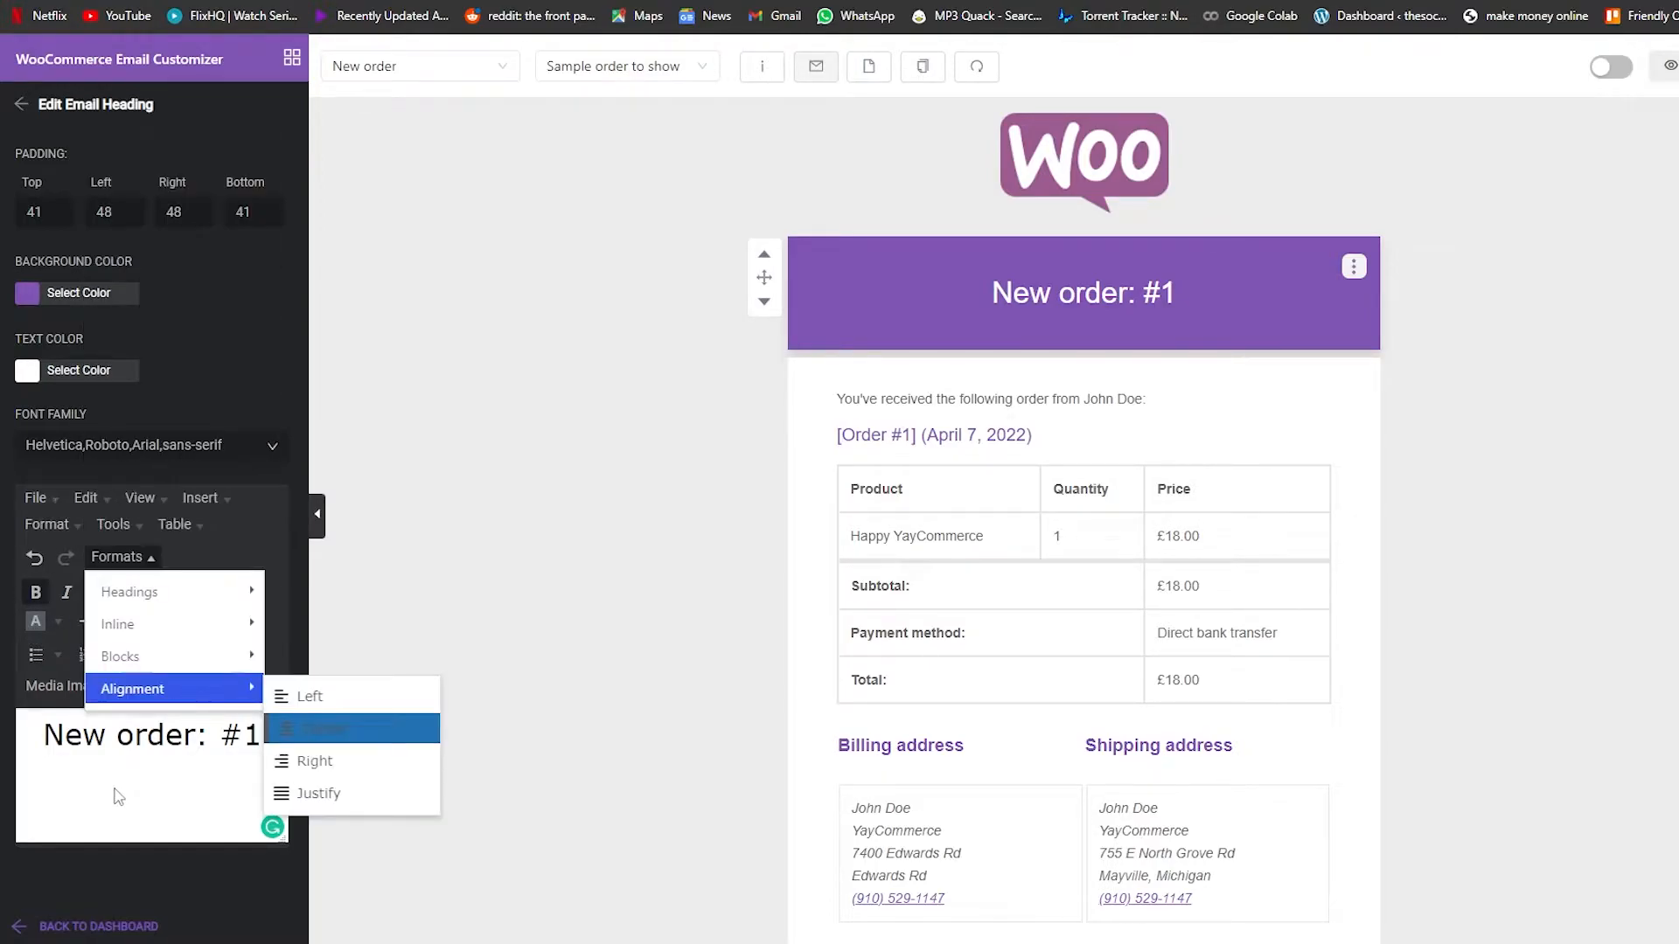
{"action": "left_click", "coordinate": [117, 796]}
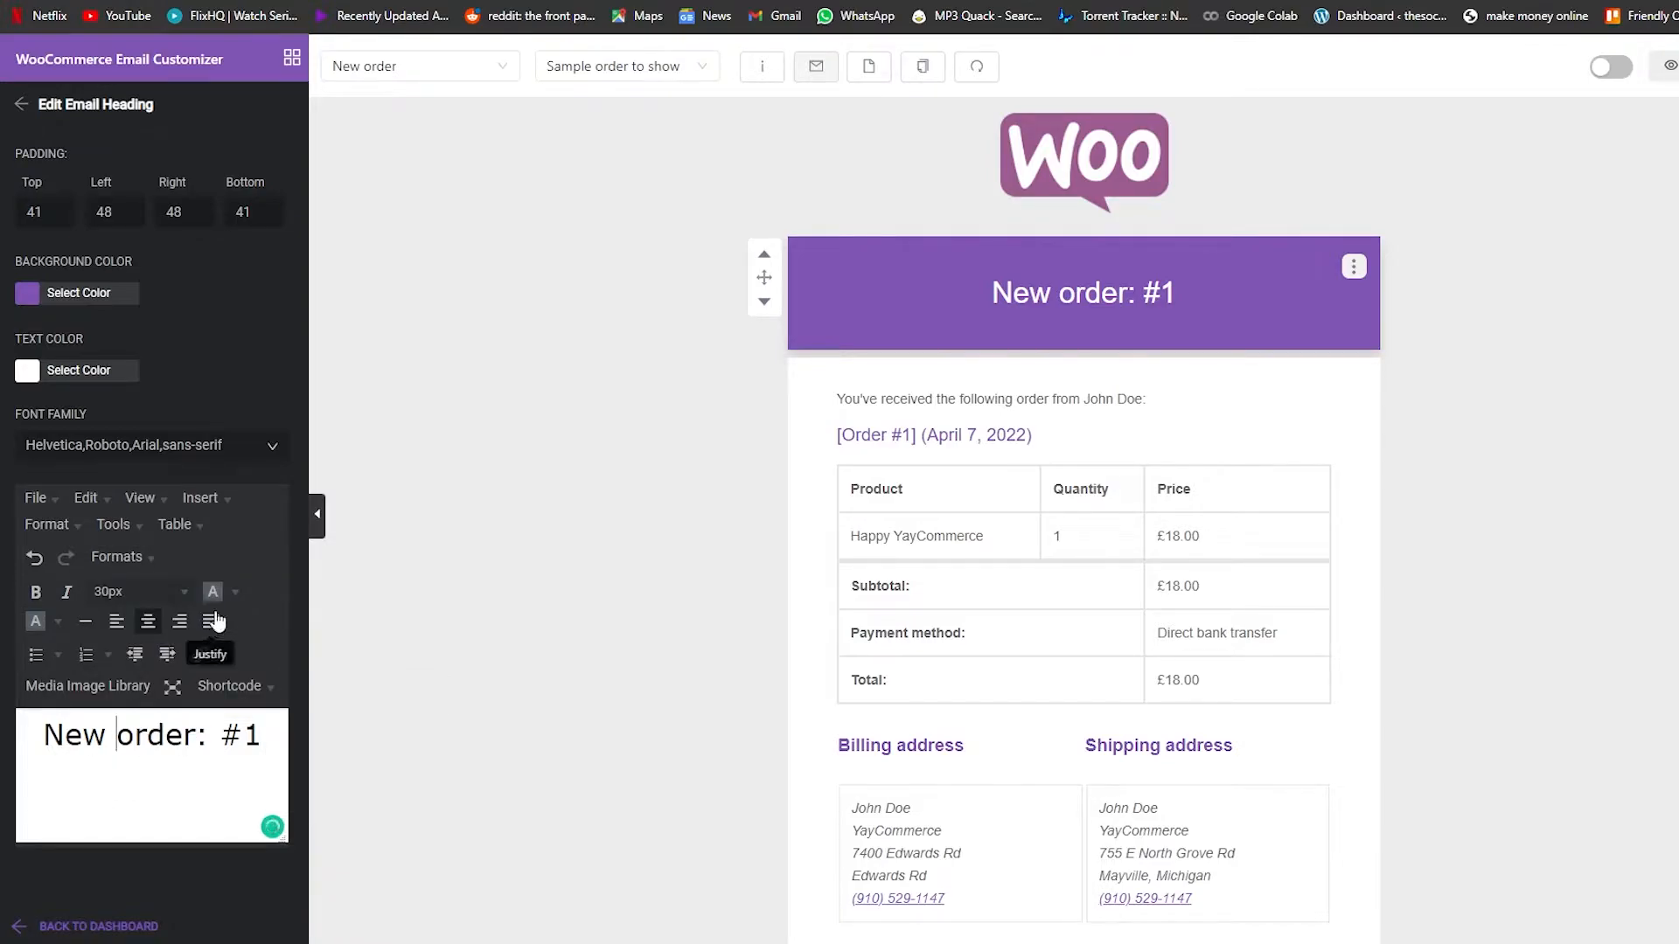
Set the whole email heading text to 36px and make it bold
{"action": "left_click", "coordinate": [144, 593]}
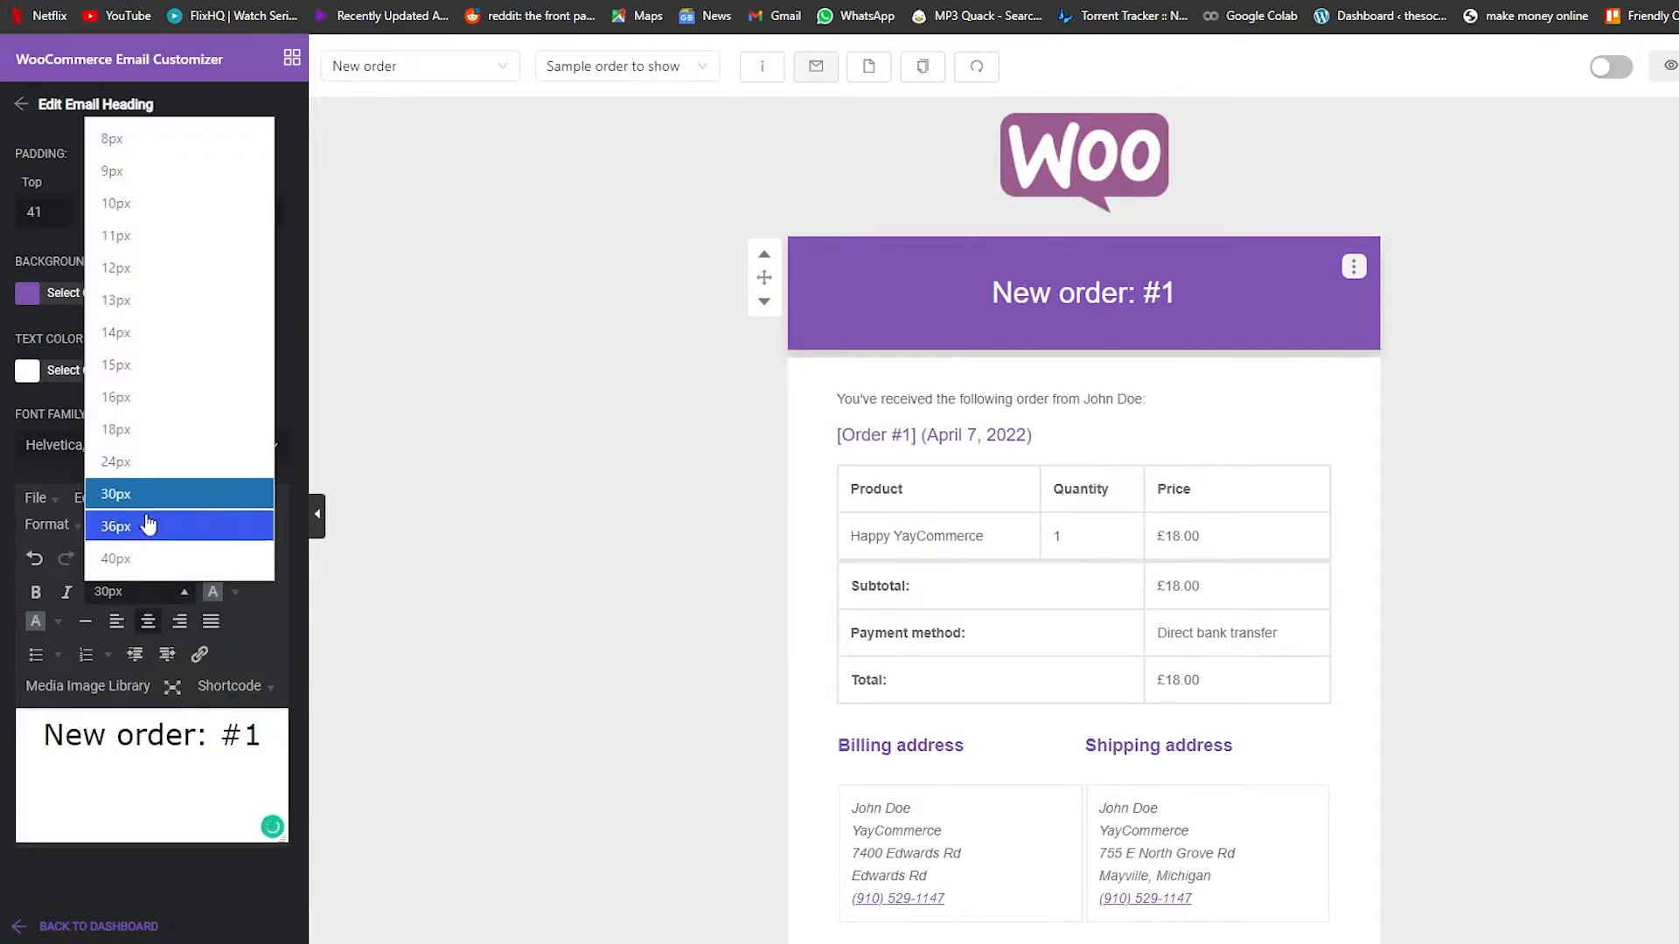
{"action": "left_click", "coordinate": [149, 526]}
{"action": "left_click", "coordinate": [149, 621]}
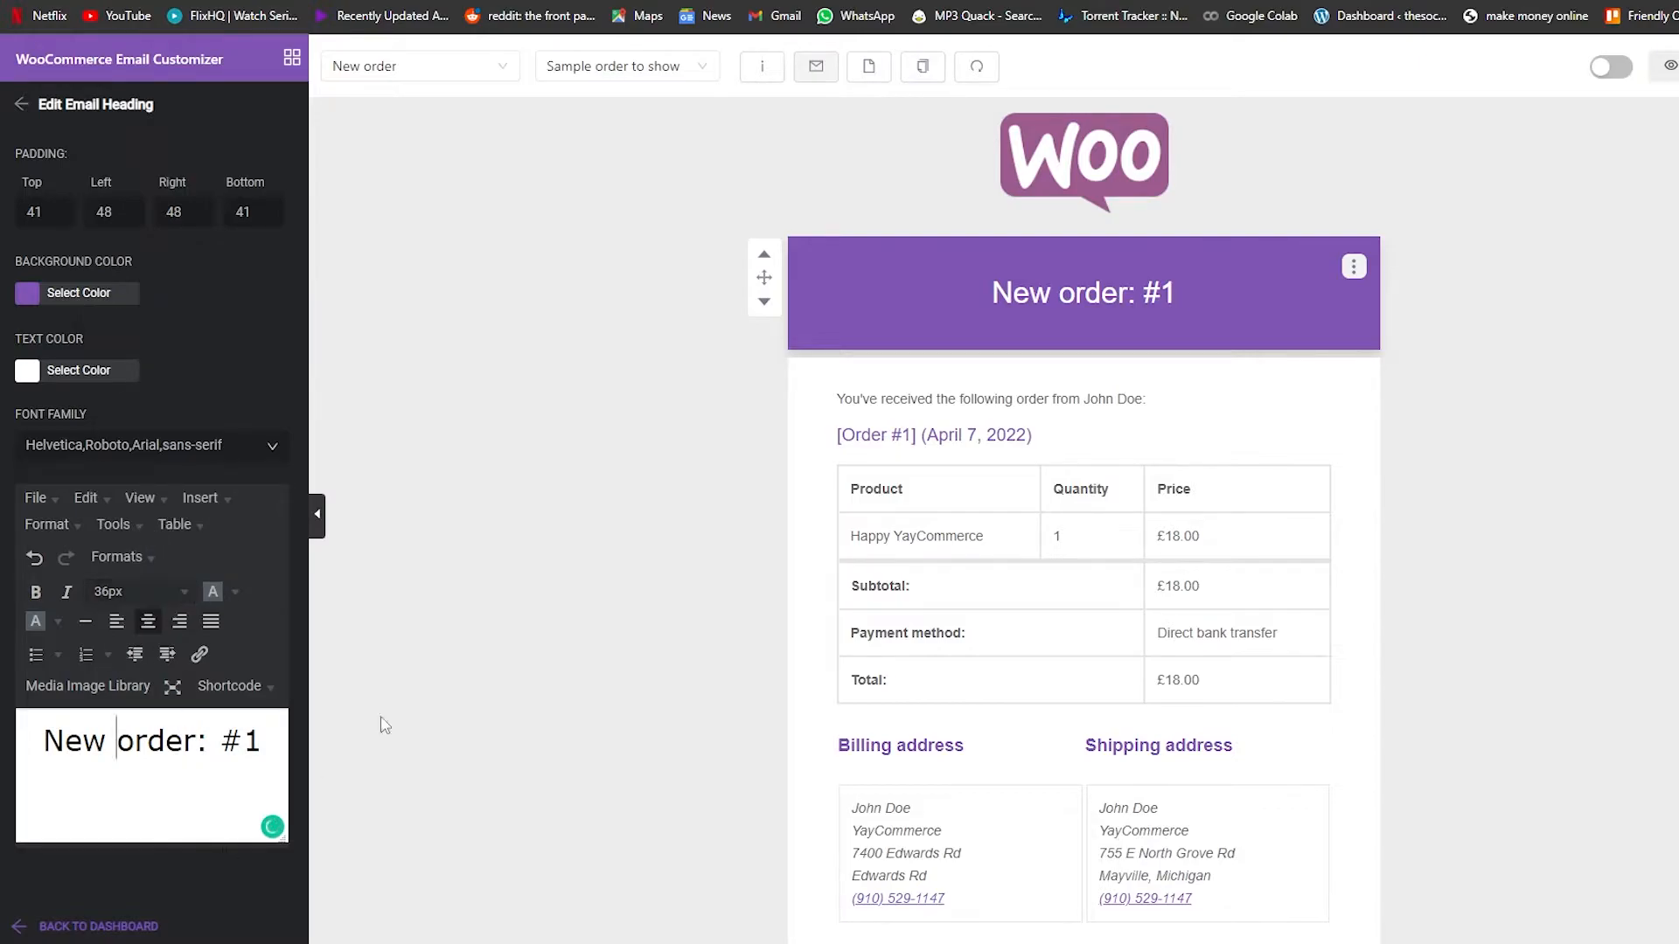
{"action": "triple_click", "coordinate": [167, 746]}
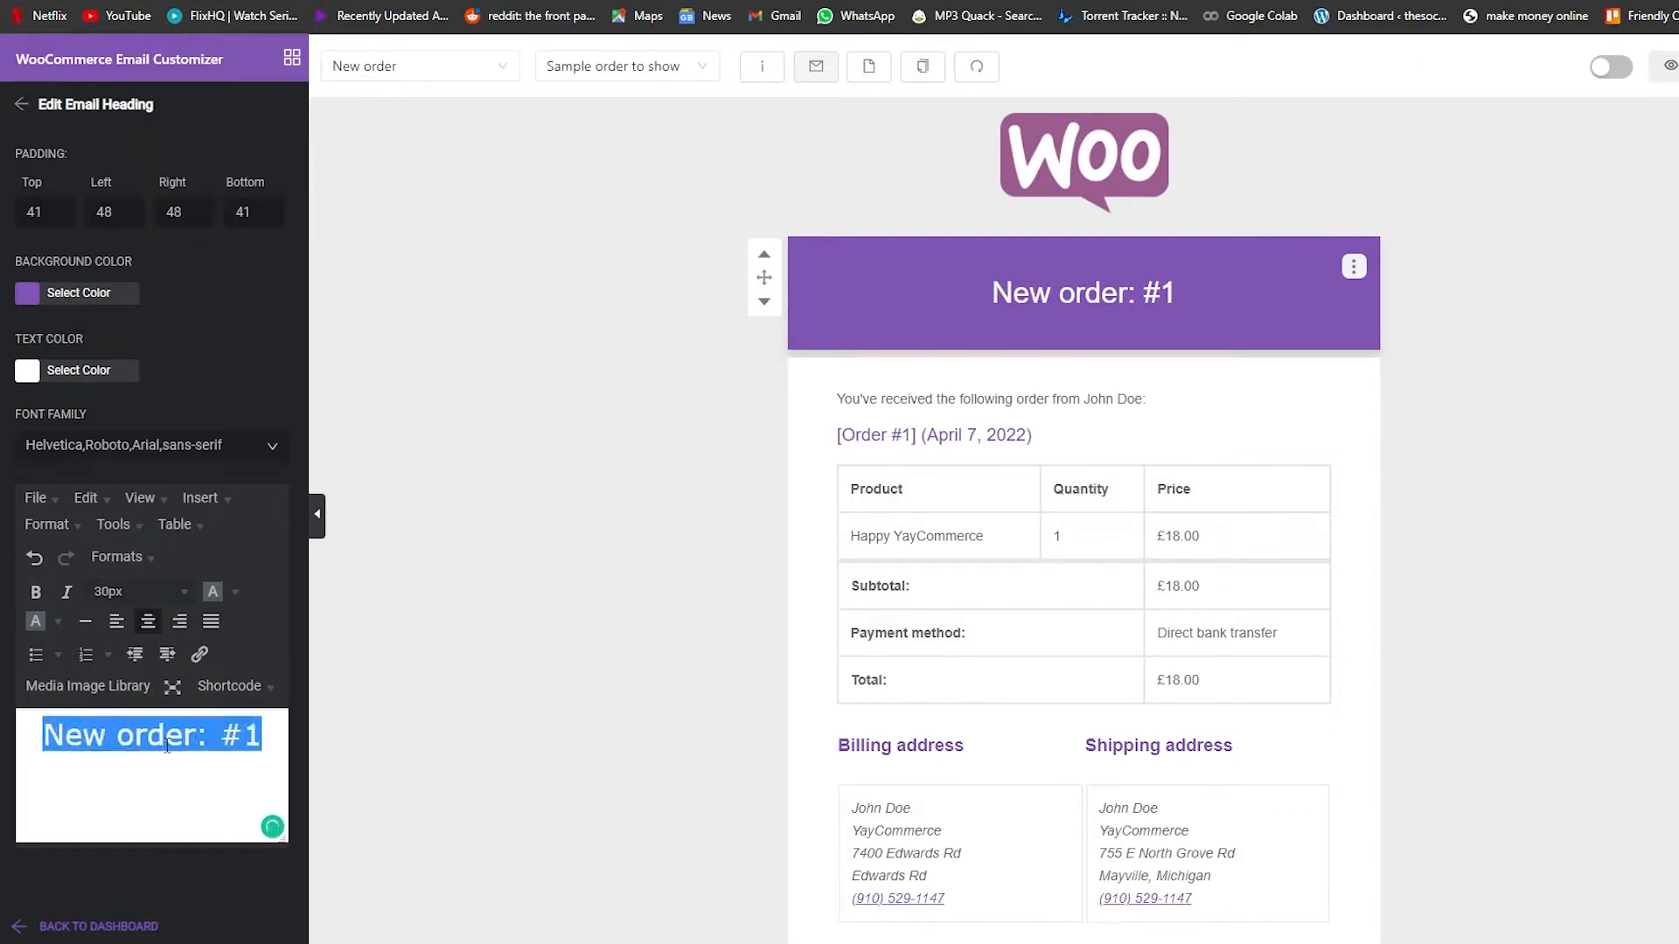
{"action": "left_click", "coordinate": [157, 591]}
{"action": "left_click", "coordinate": [140, 528]}
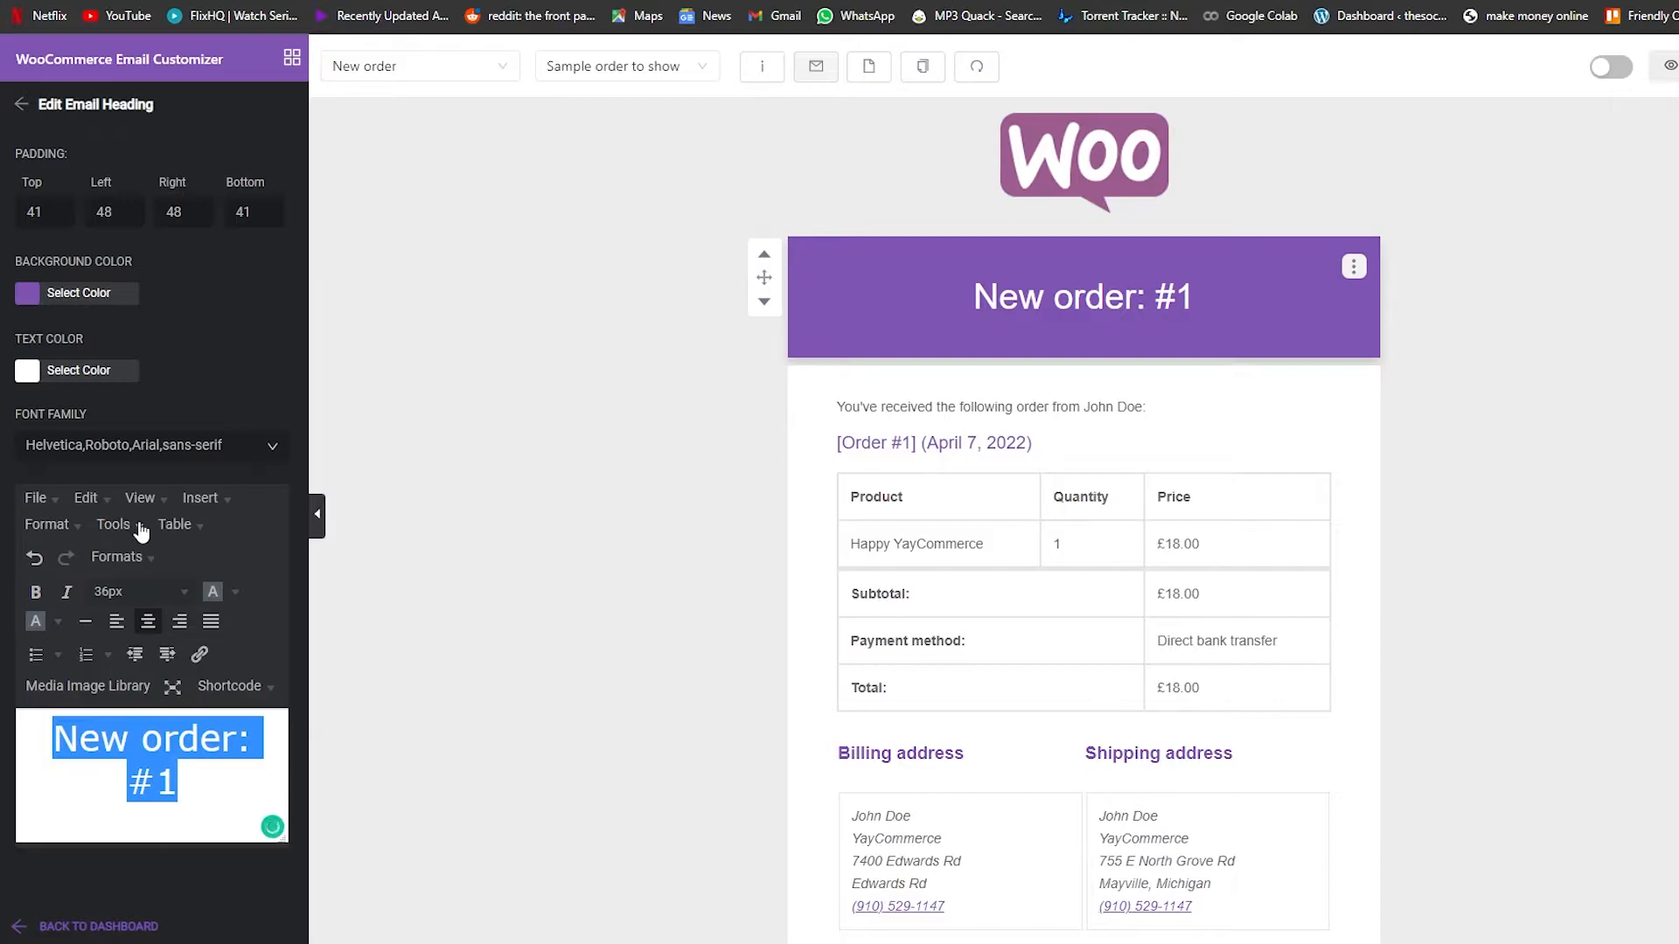
{"action": "left_click", "coordinate": [44, 593]}
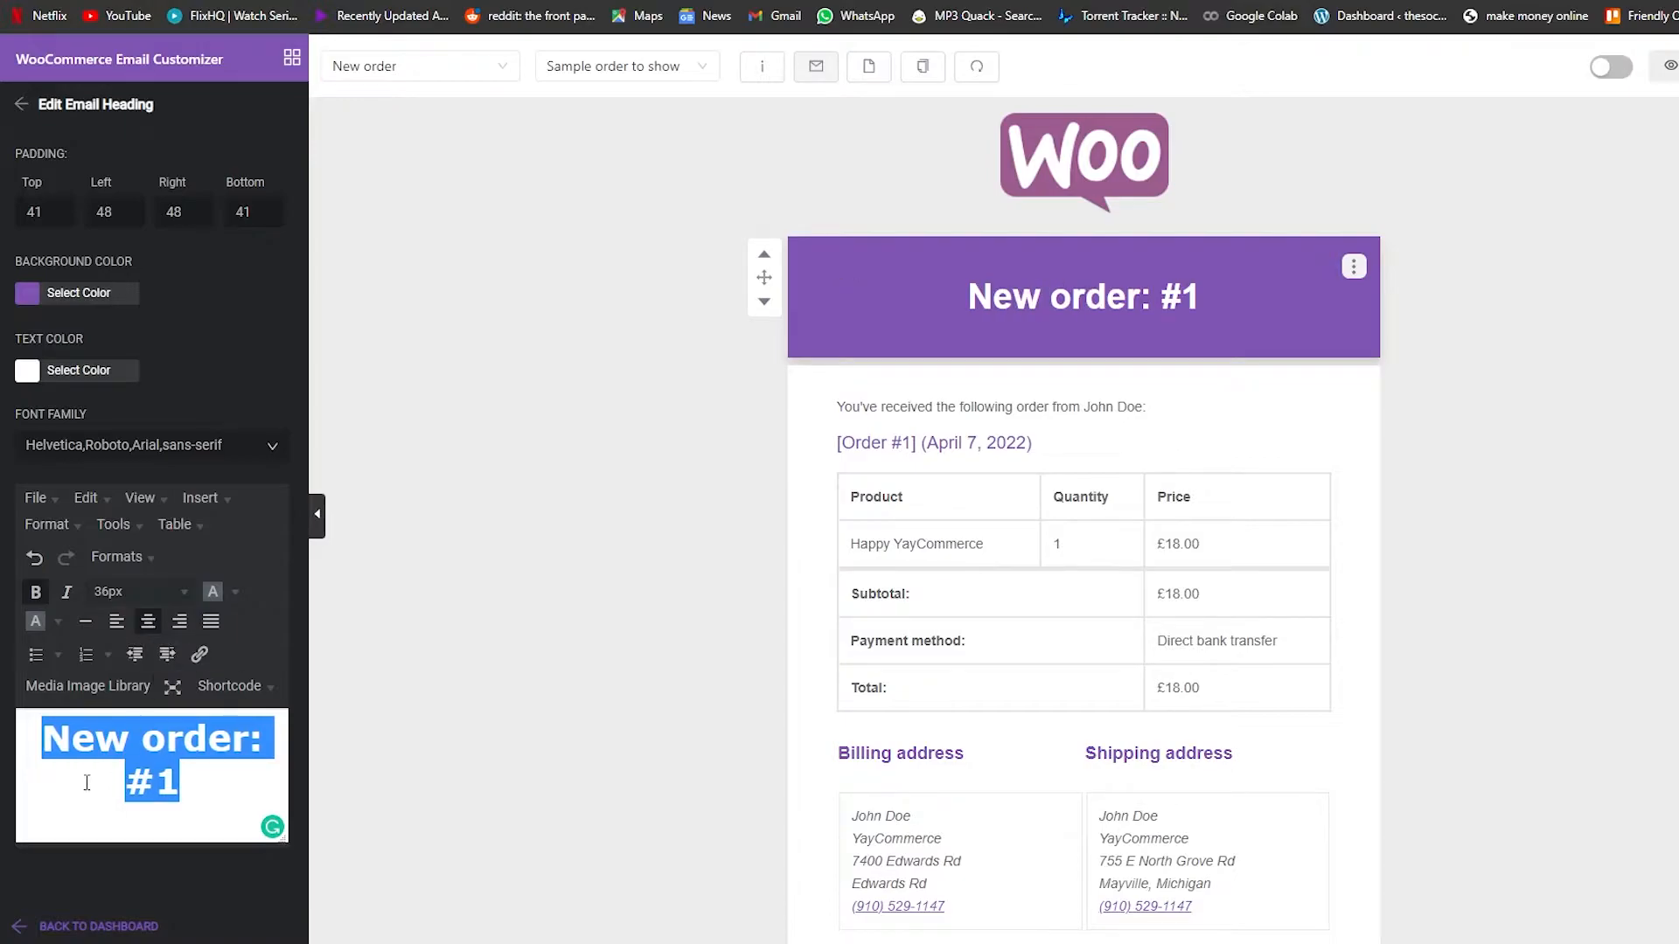
Look through the font families available for the email heading
{"action": "left_click", "coordinate": [187, 385]}
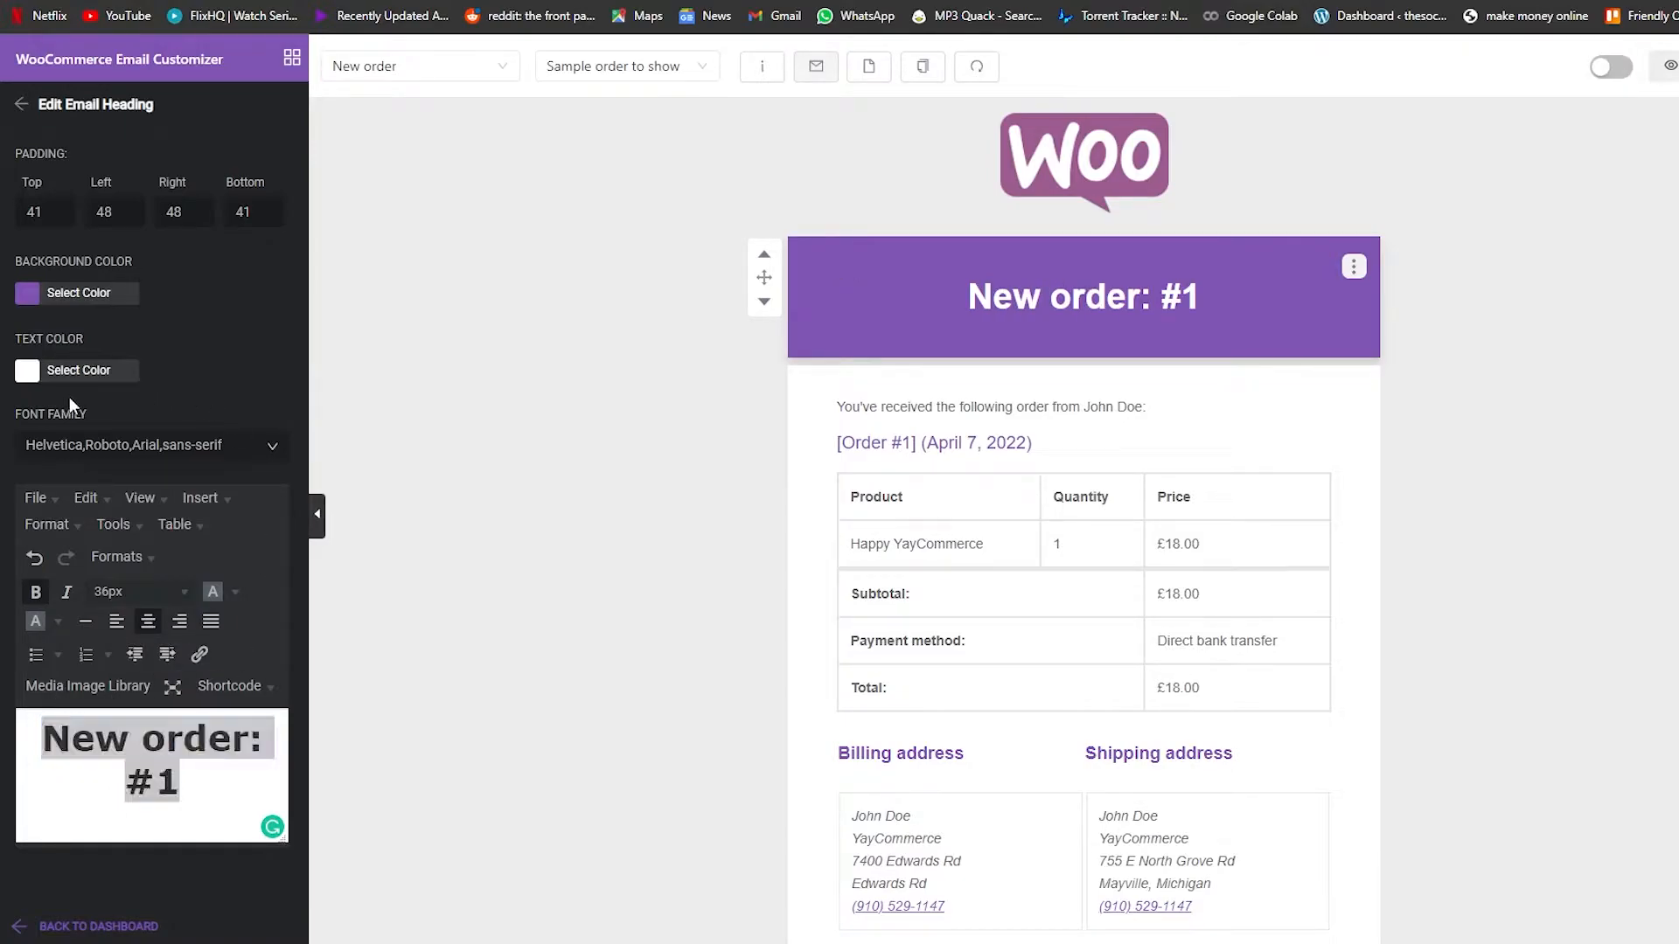
{"action": "left_click", "coordinate": [109, 446]}
{"action": "left_click", "coordinate": [145, 780]}
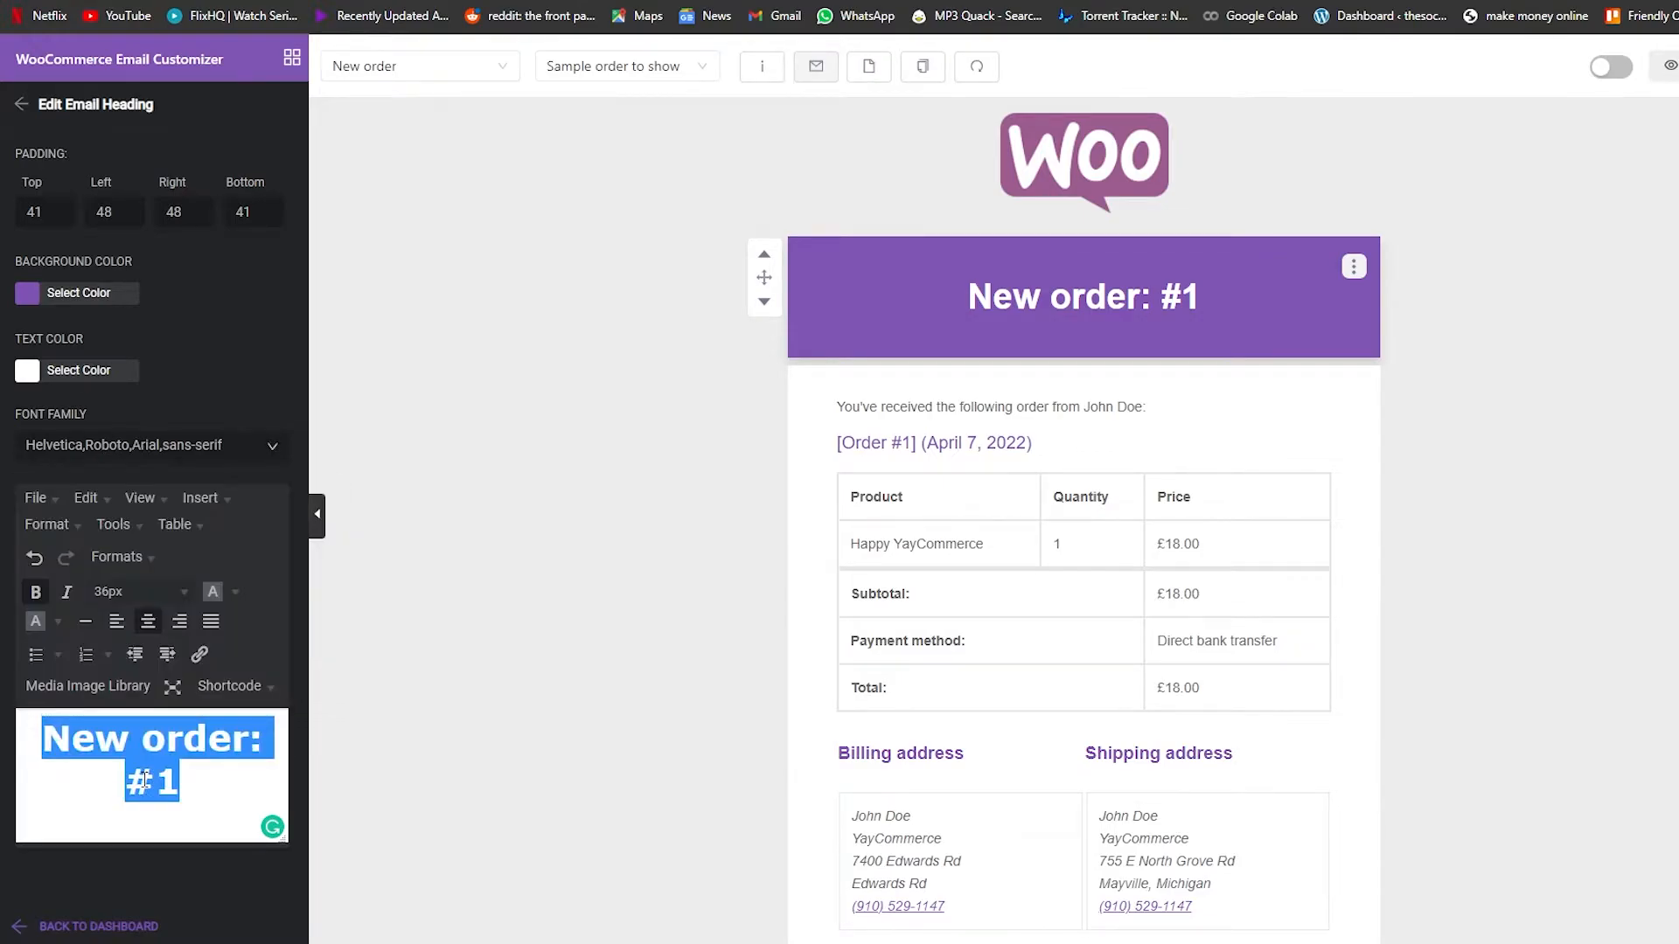
{"action": "left_click", "coordinate": [162, 446]}
{"action": "scroll", "coordinate": [144, 581], "scroll_direction": "down", "scroll_amount": 5}
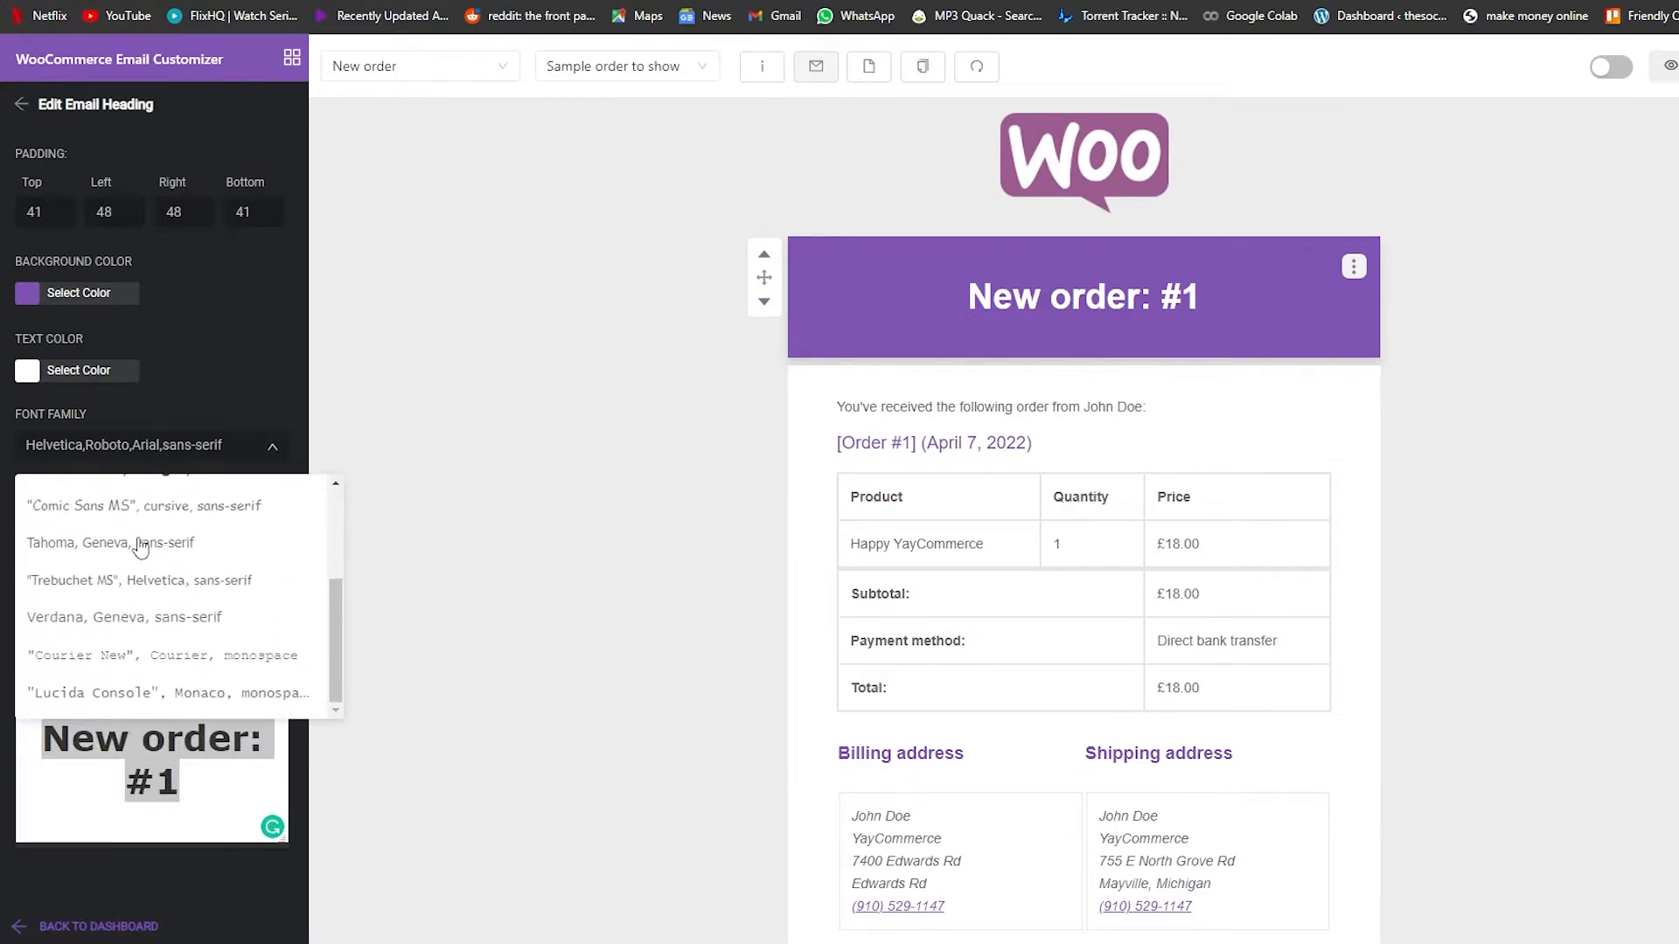
{"action": "scroll", "coordinate": [145, 586], "scroll_direction": "up", "scroll_amount": 5}
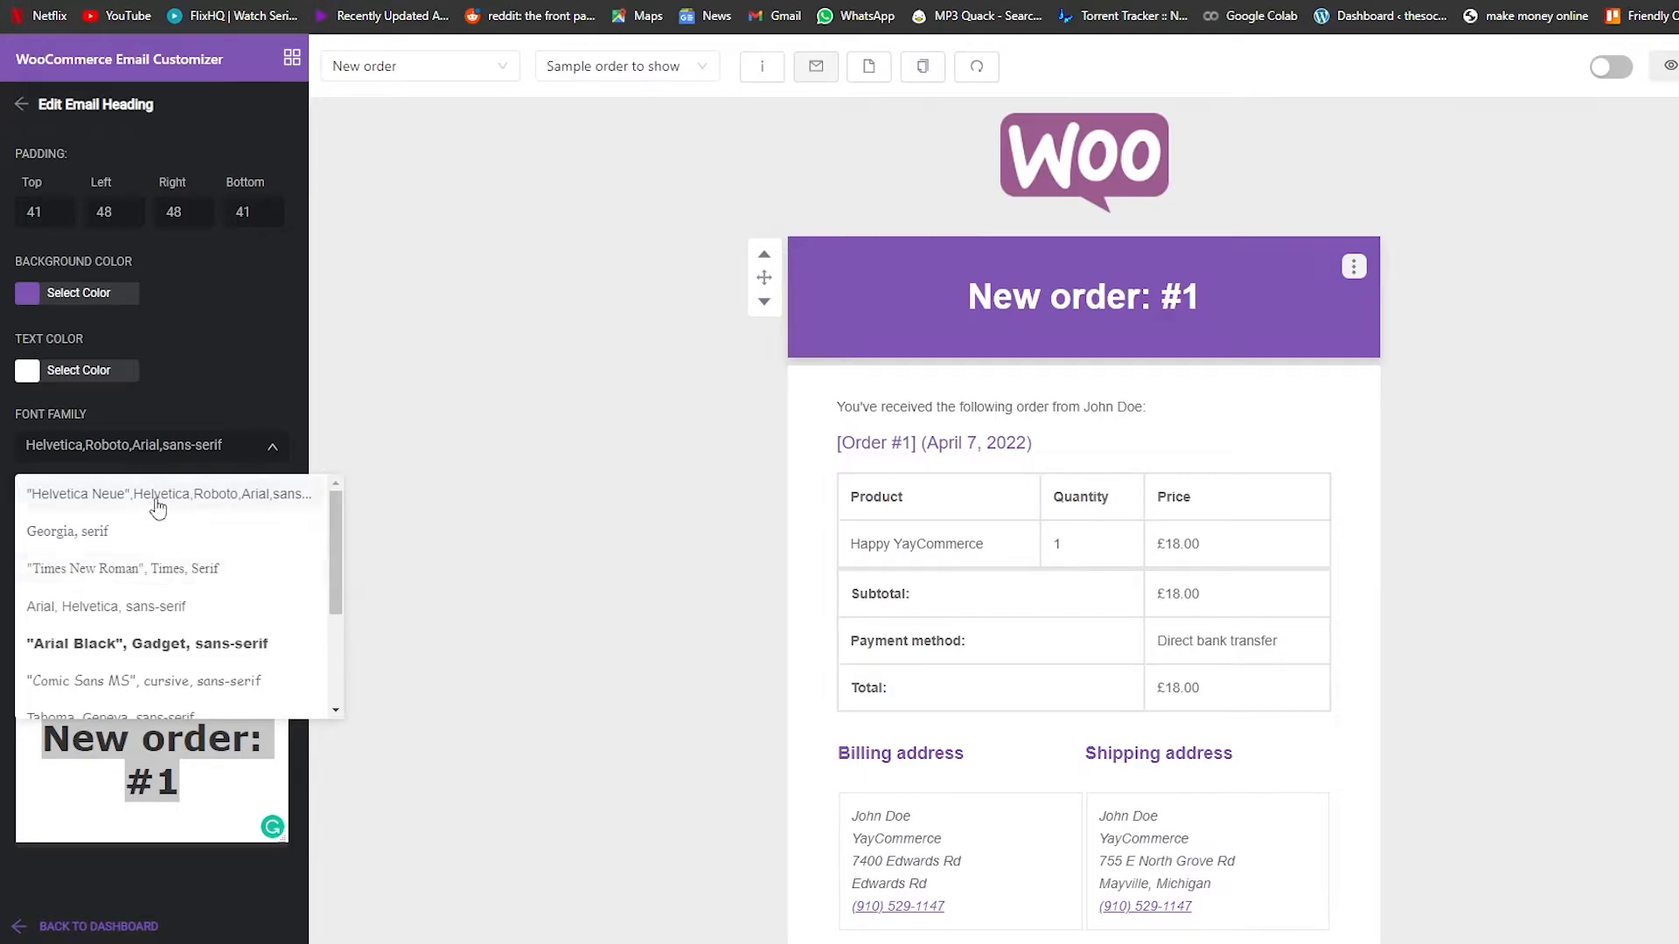
{"action": "scroll", "coordinate": [148, 603], "scroll_direction": "down", "scroll_amount": 1}
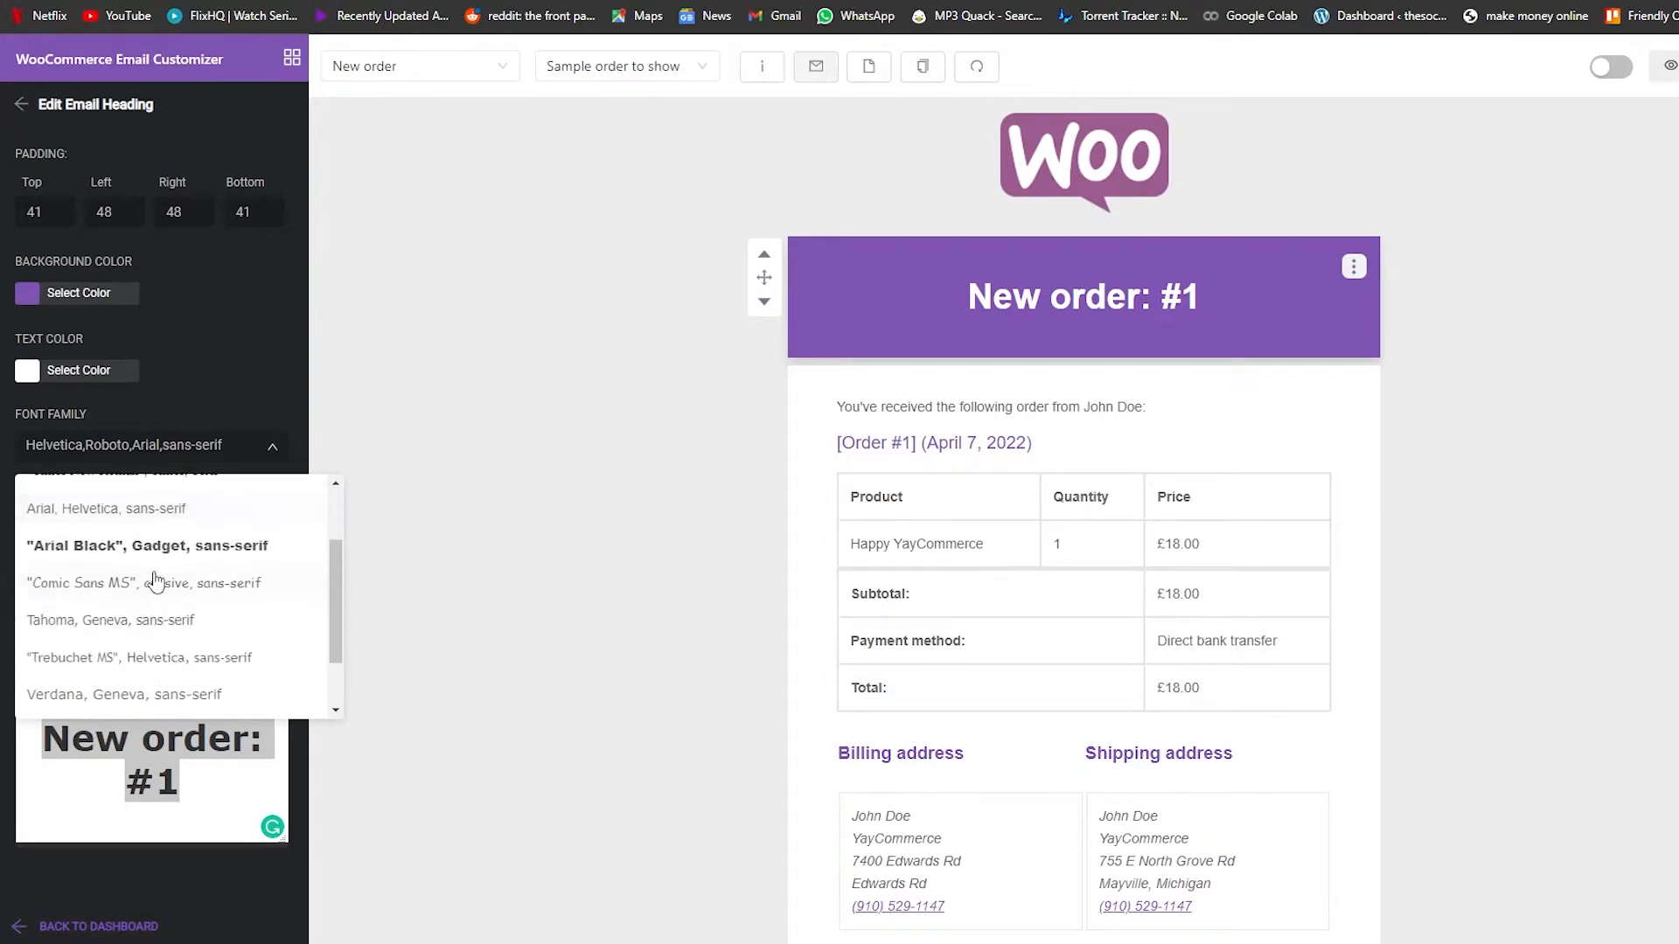
{"action": "scroll", "coordinate": [153, 617], "scroll_direction": "down", "scroll_amount": 1}
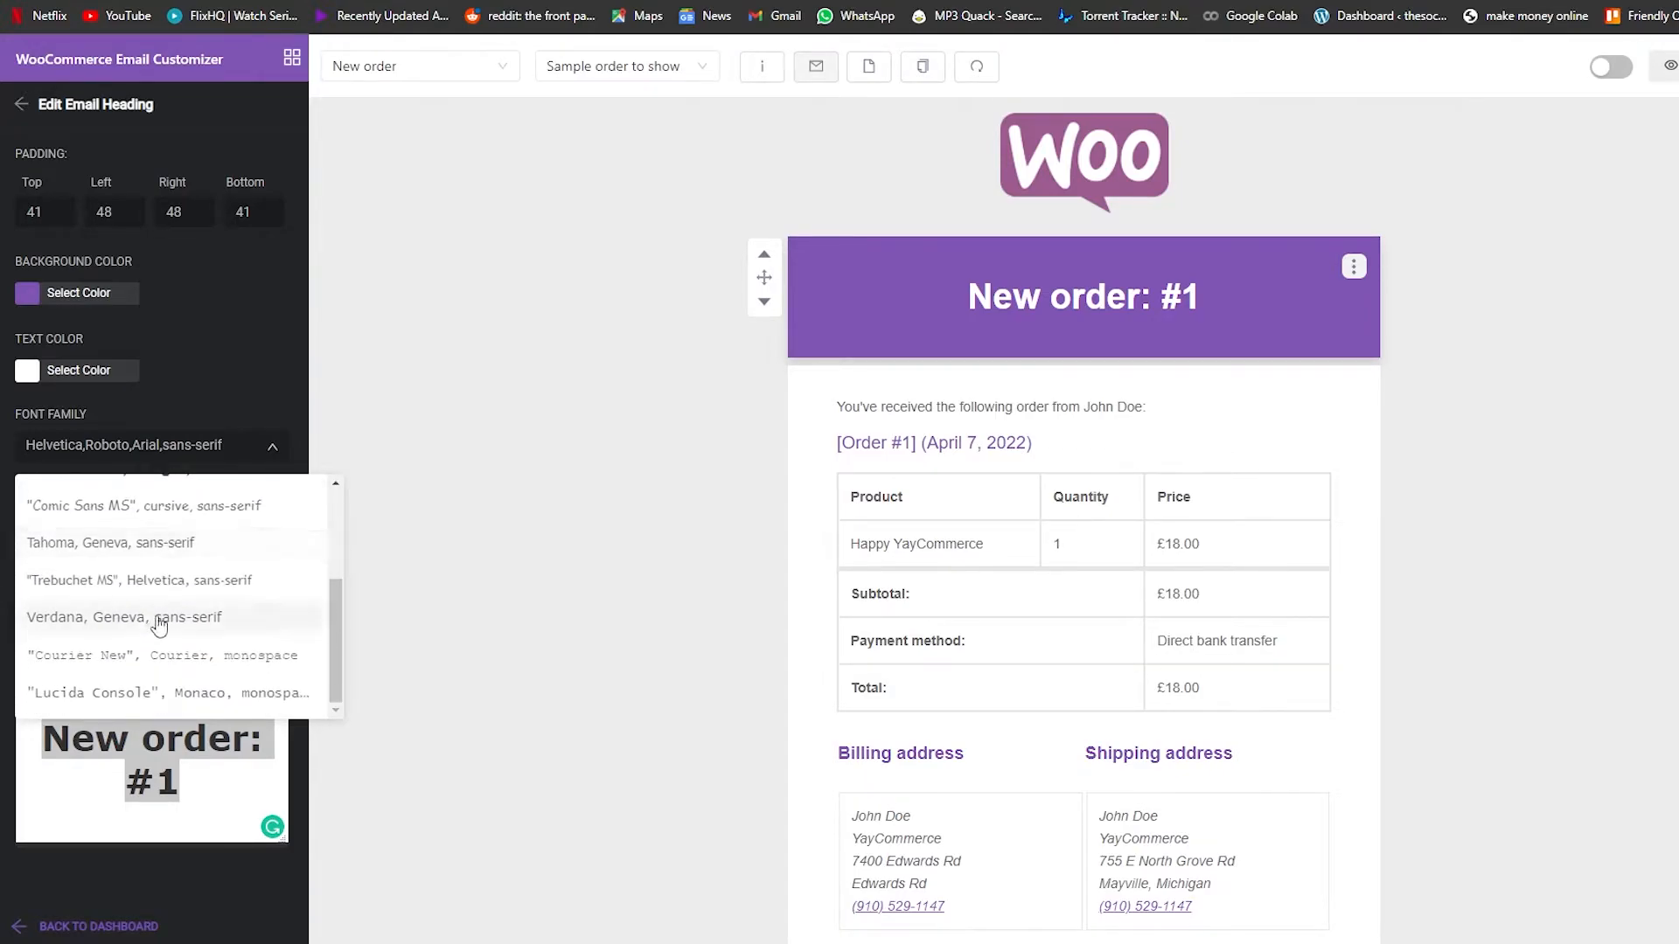
{"action": "left_click", "coordinate": [135, 800]}
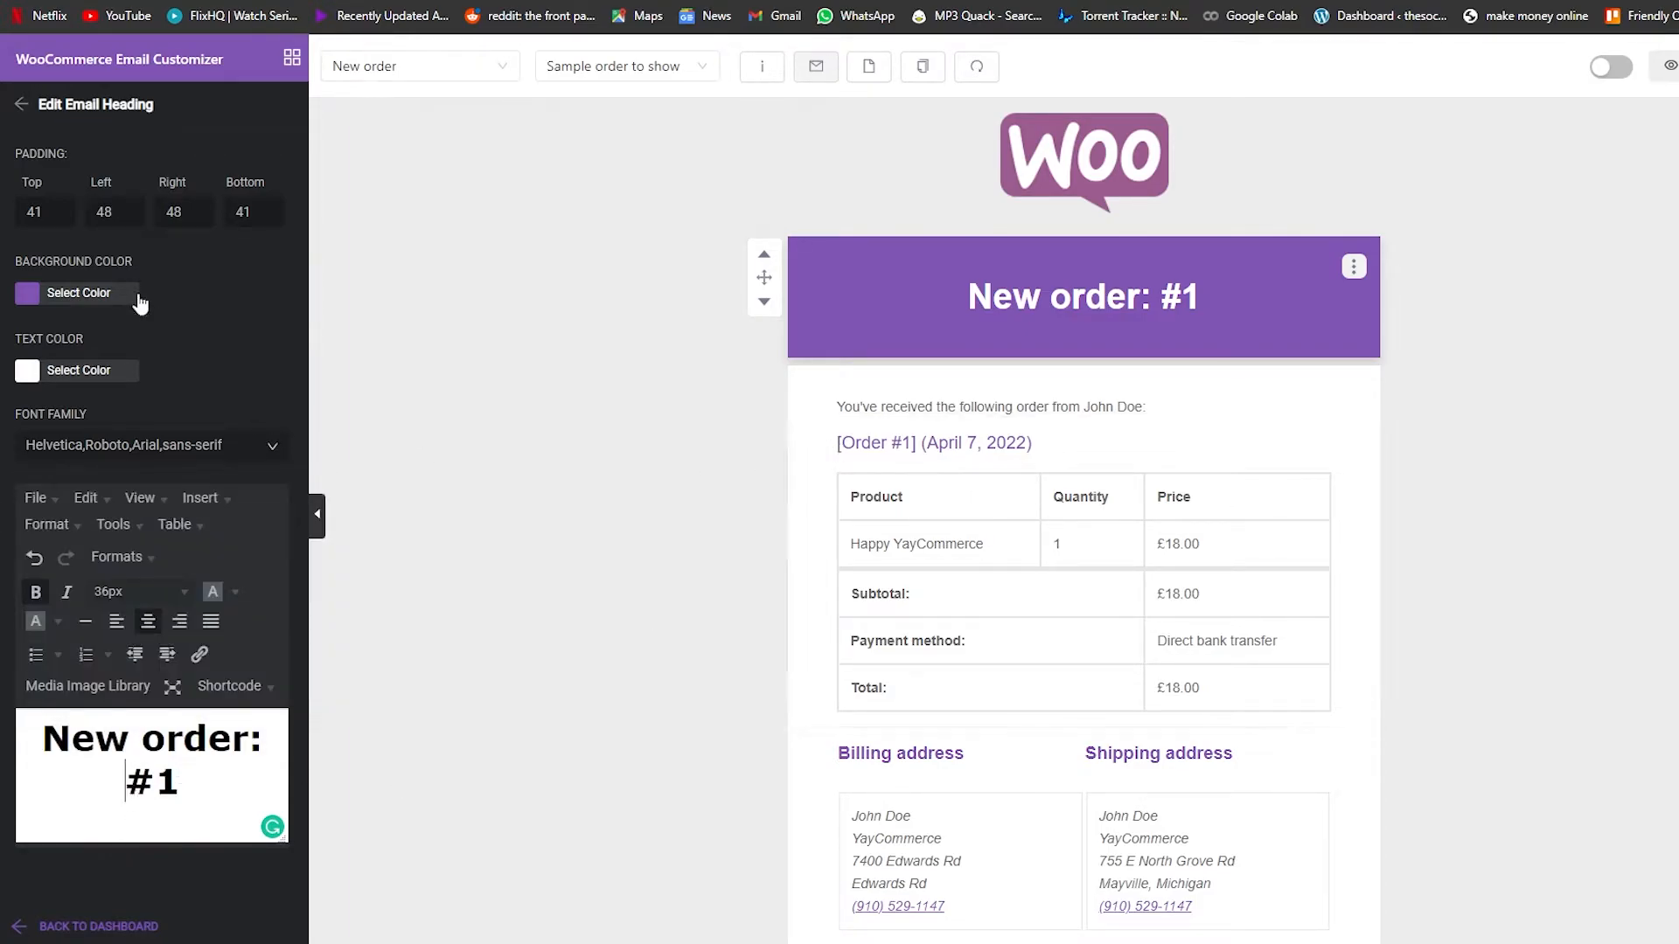
Add an Image element between the introductory line and the order table, and select it for editing
{"action": "left_click", "coordinate": [15, 105]}
{"action": "scroll", "coordinate": [1067, 464], "scroll_direction": "down", "scroll_amount": 3}
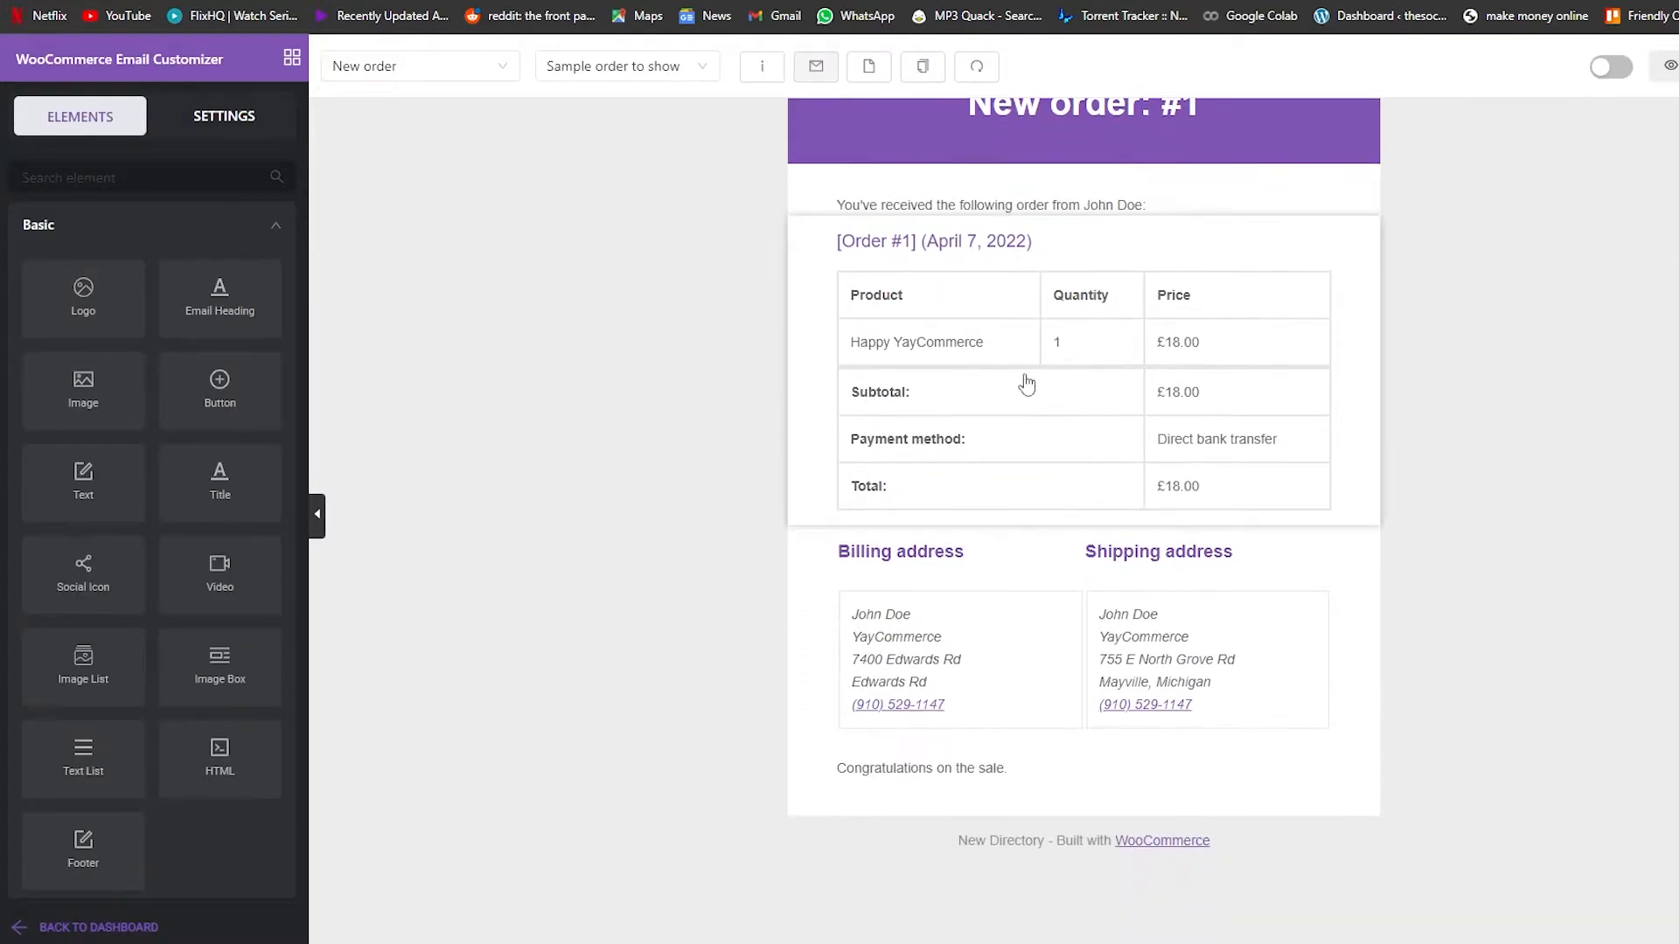
{"action": "scroll", "coordinate": [1049, 368], "scroll_direction": "up", "scroll_amount": 3}
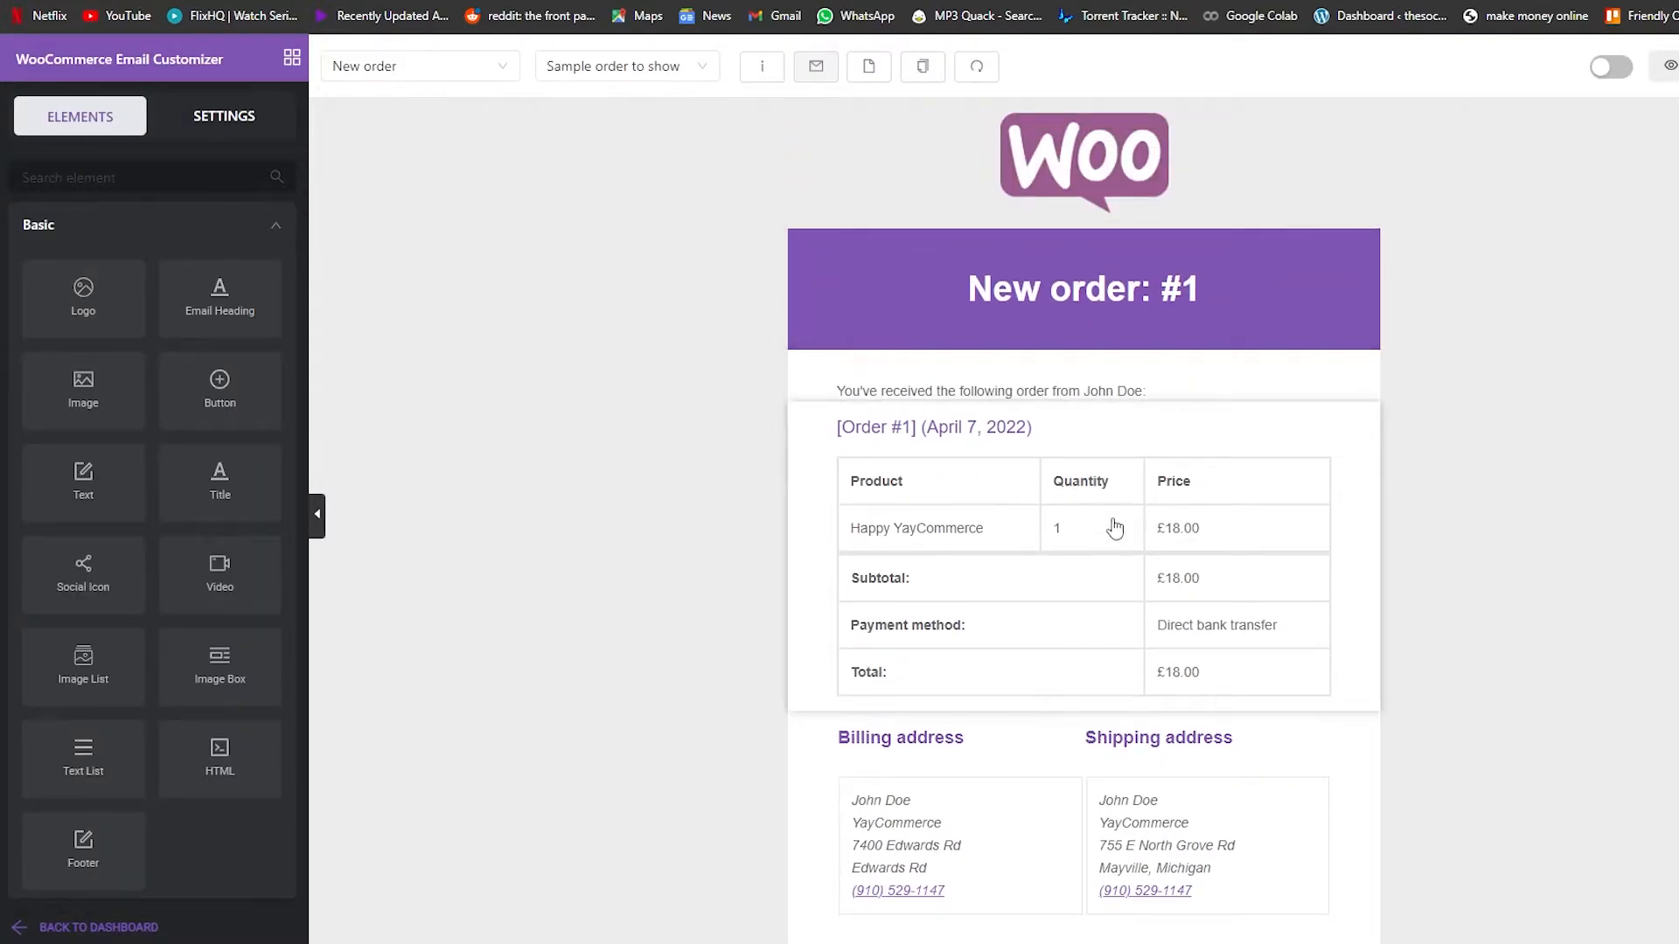
{"action": "scroll", "coordinate": [1137, 532], "scroll_direction": "down", "scroll_amount": 2}
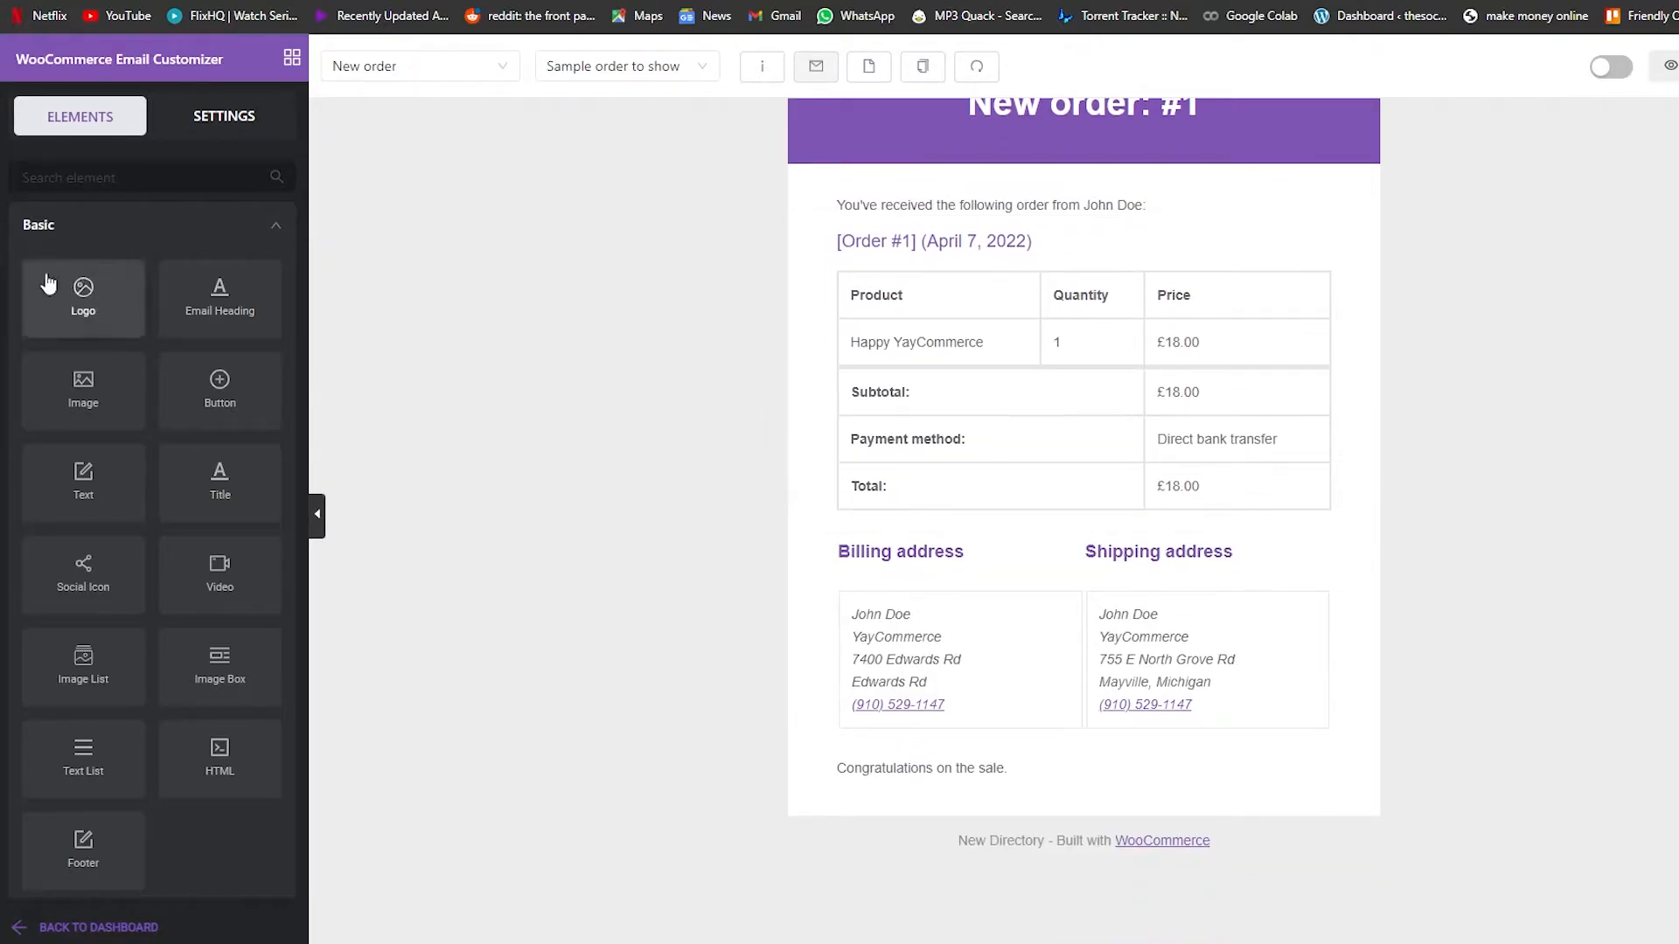
{"action": "left_click_drag", "start_coordinate": [105, 398], "coordinate": [1130, 302]}
{"action": "left_click", "coordinate": [1075, 345]}
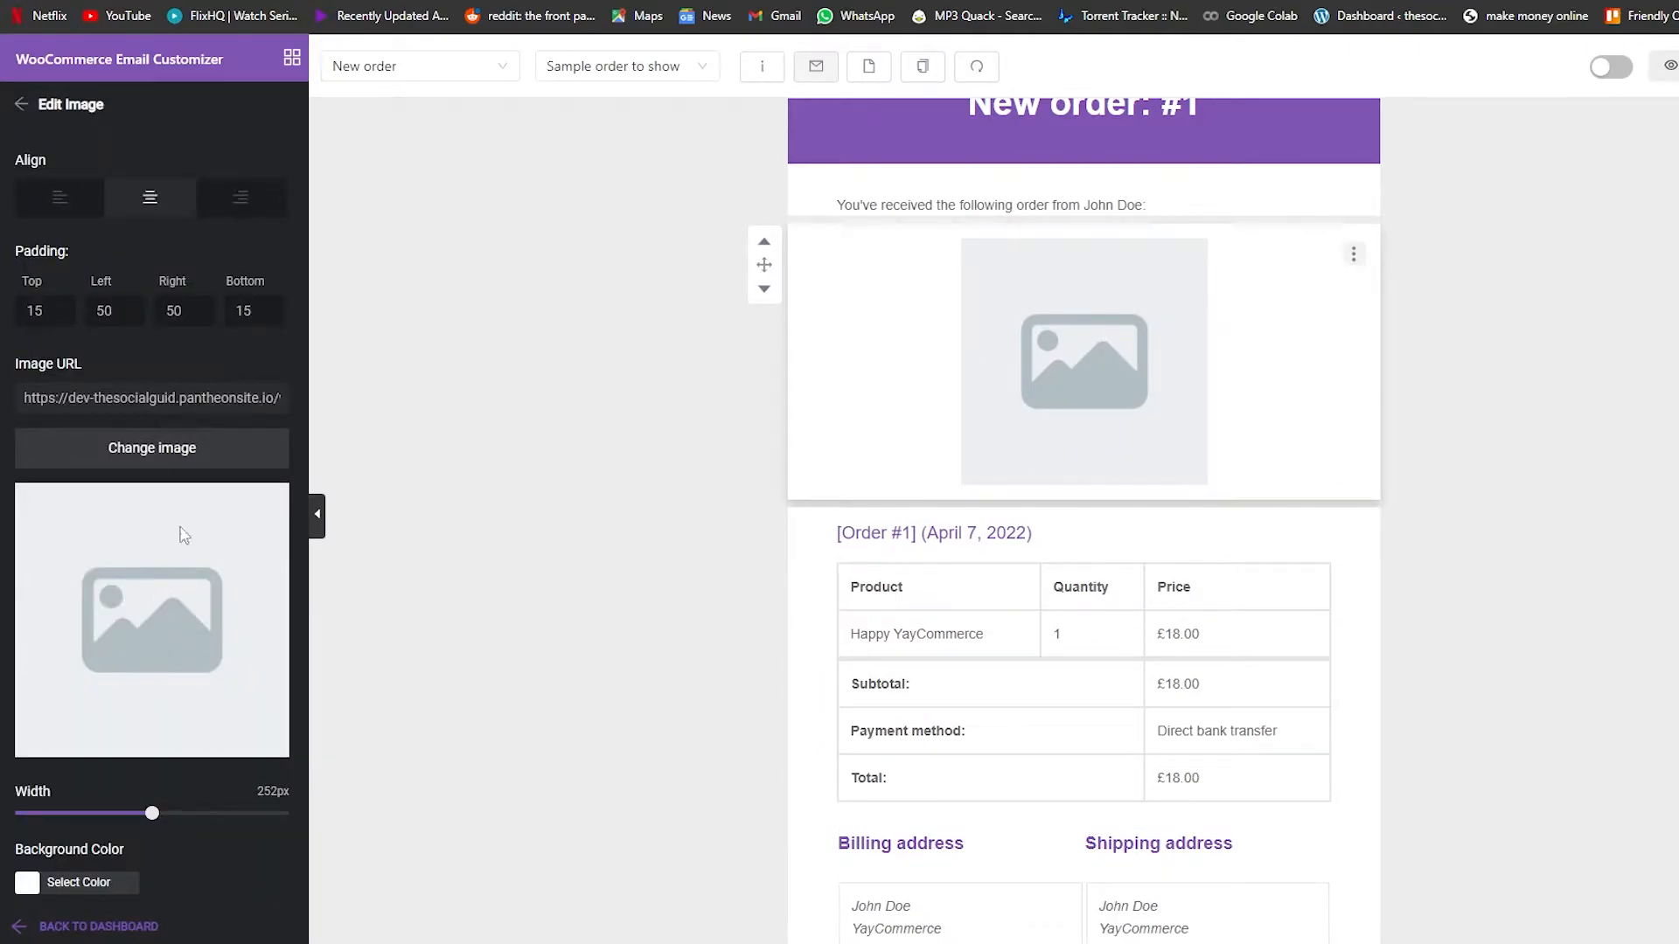
Replace the placeholder in the Image element with the potted plant picture
{"action": "scroll", "coordinate": [105, 673], "scroll_direction": "down", "scroll_amount": 1}
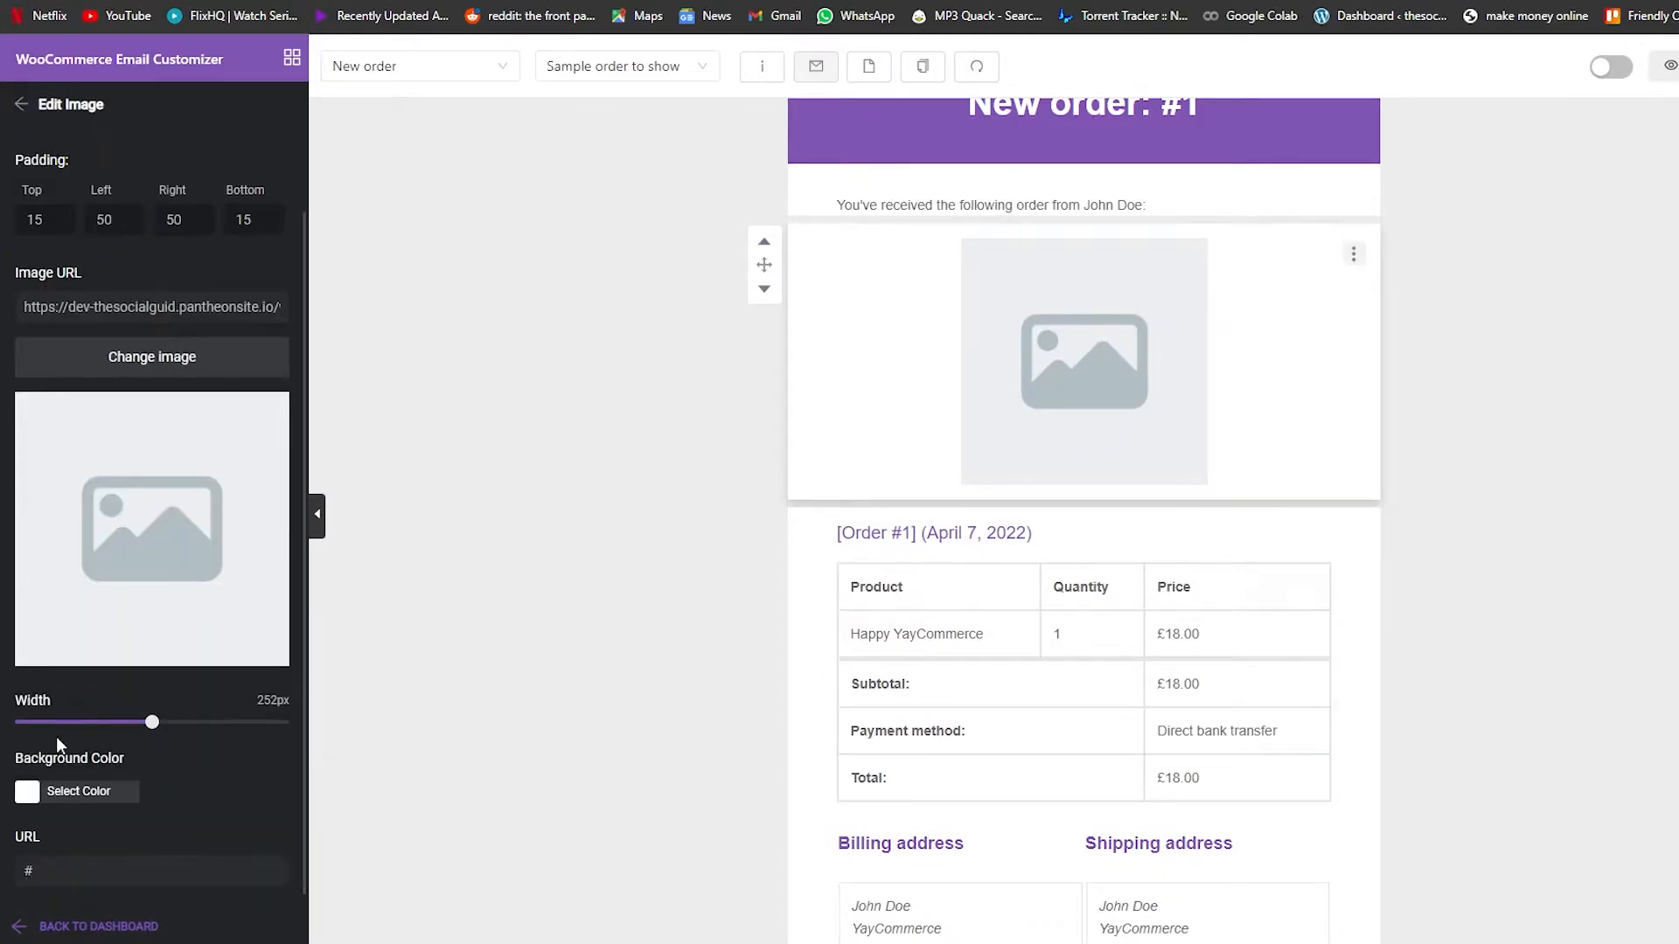
{"action": "left_click", "coordinate": [159, 362]}
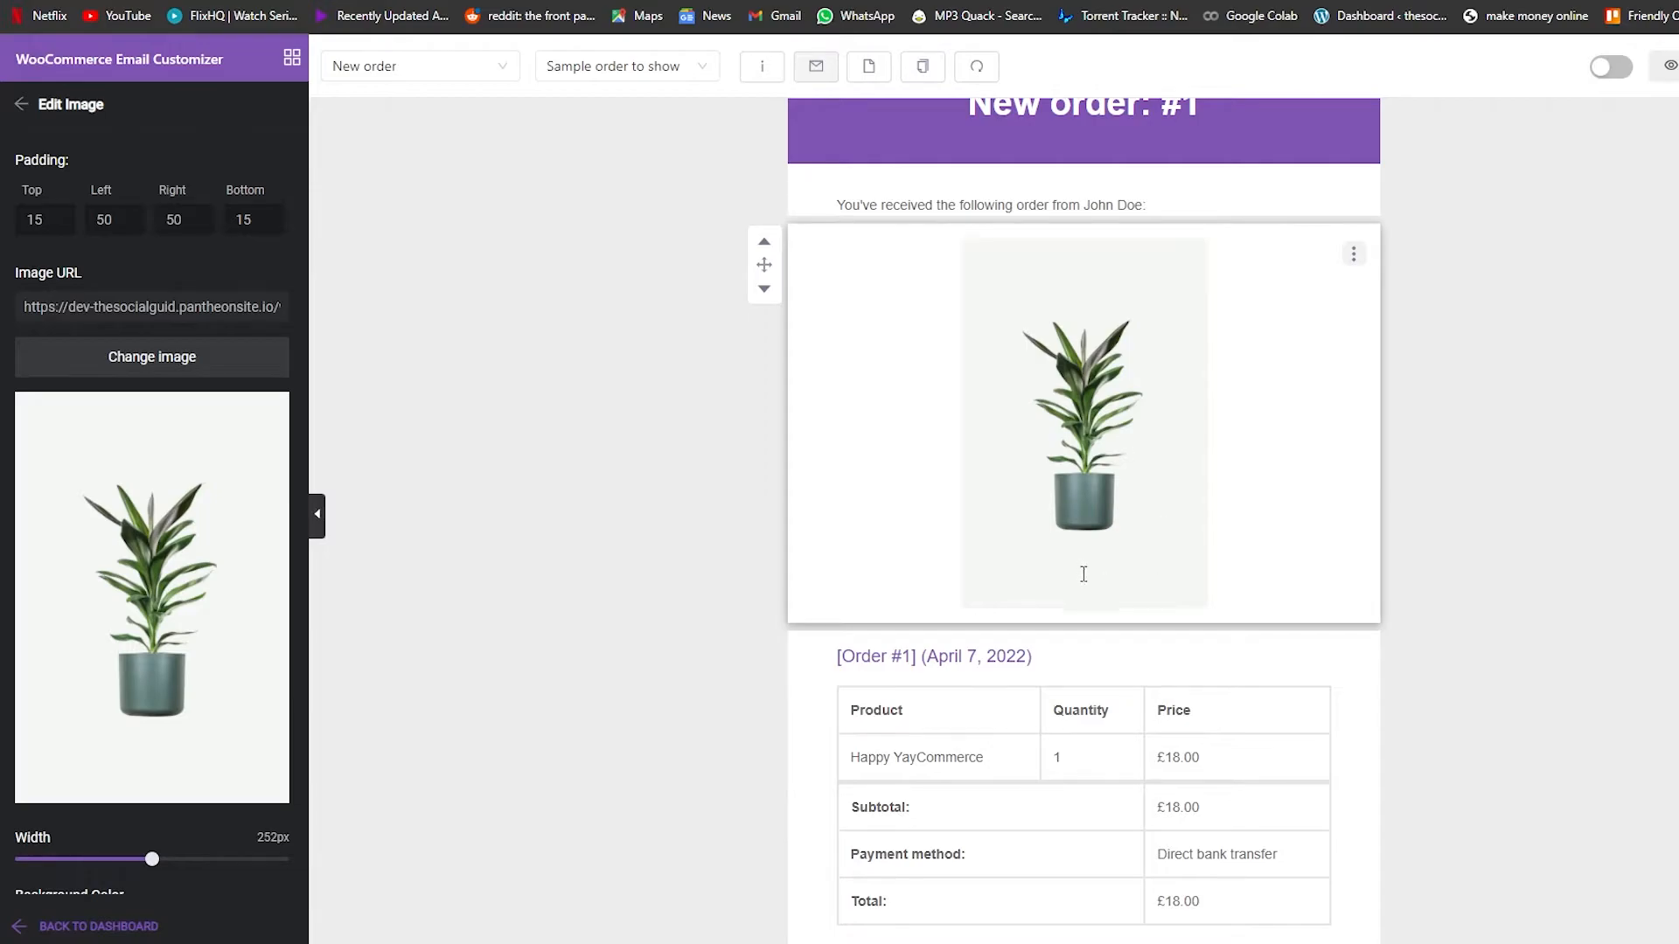
{"action": "left_click", "coordinate": [1672, 321]}
{"action": "left_click", "coordinate": [821, 302]}
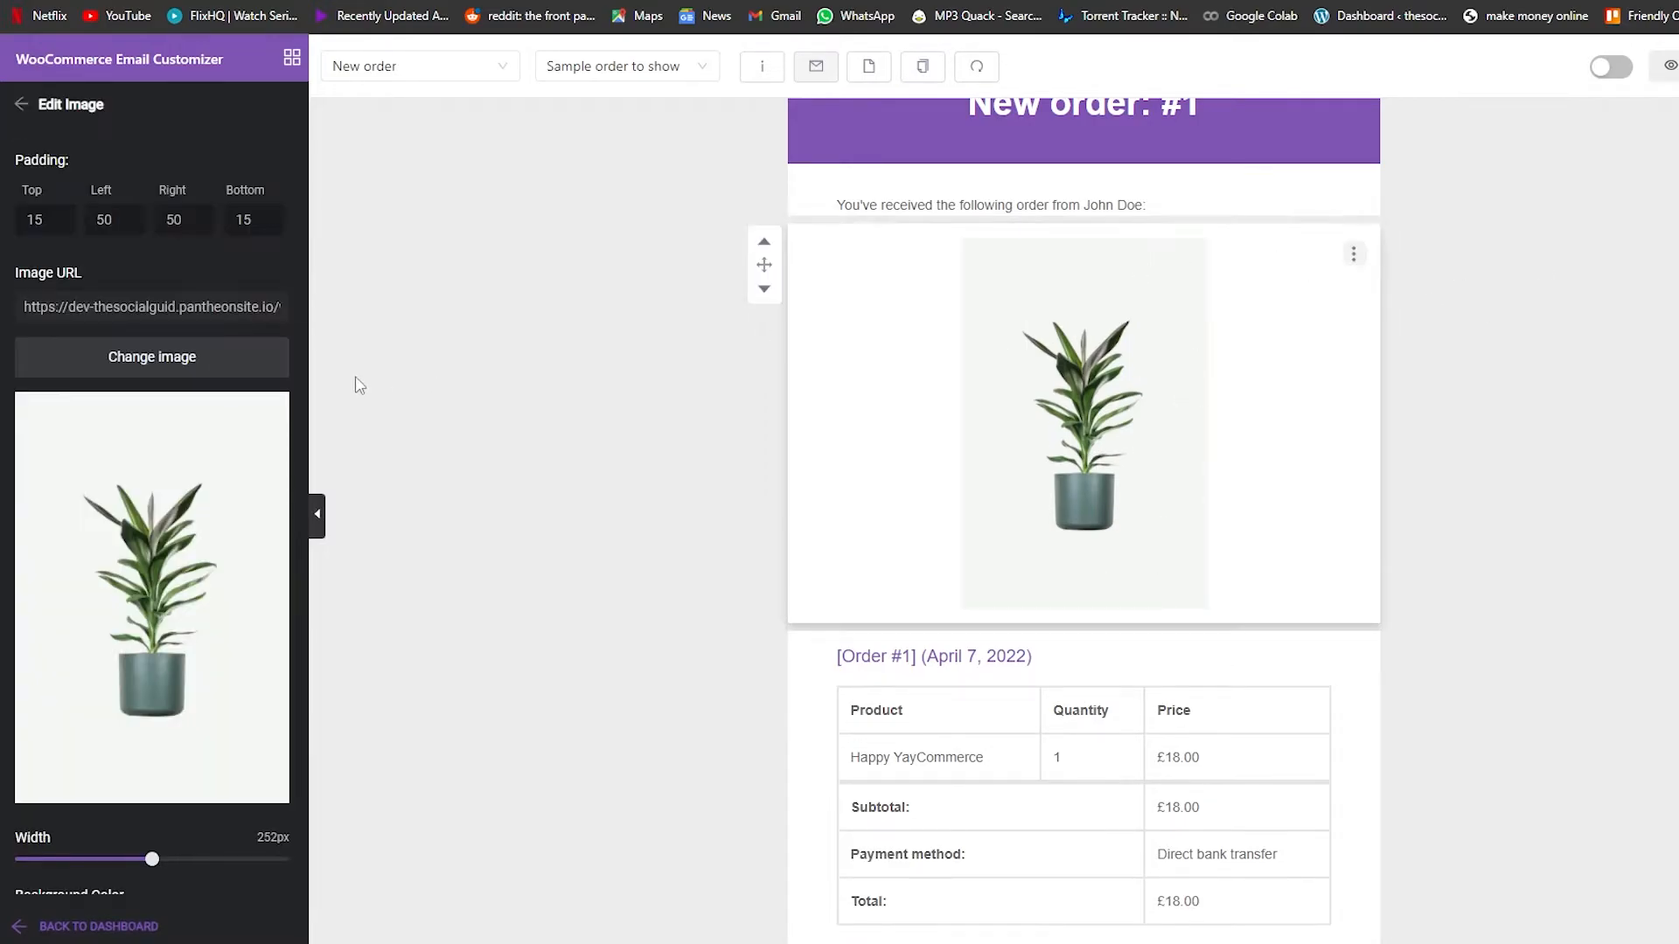
Try a larger right padding on the plant image and return it to 50
{"action": "left_click", "coordinate": [34, 219]}
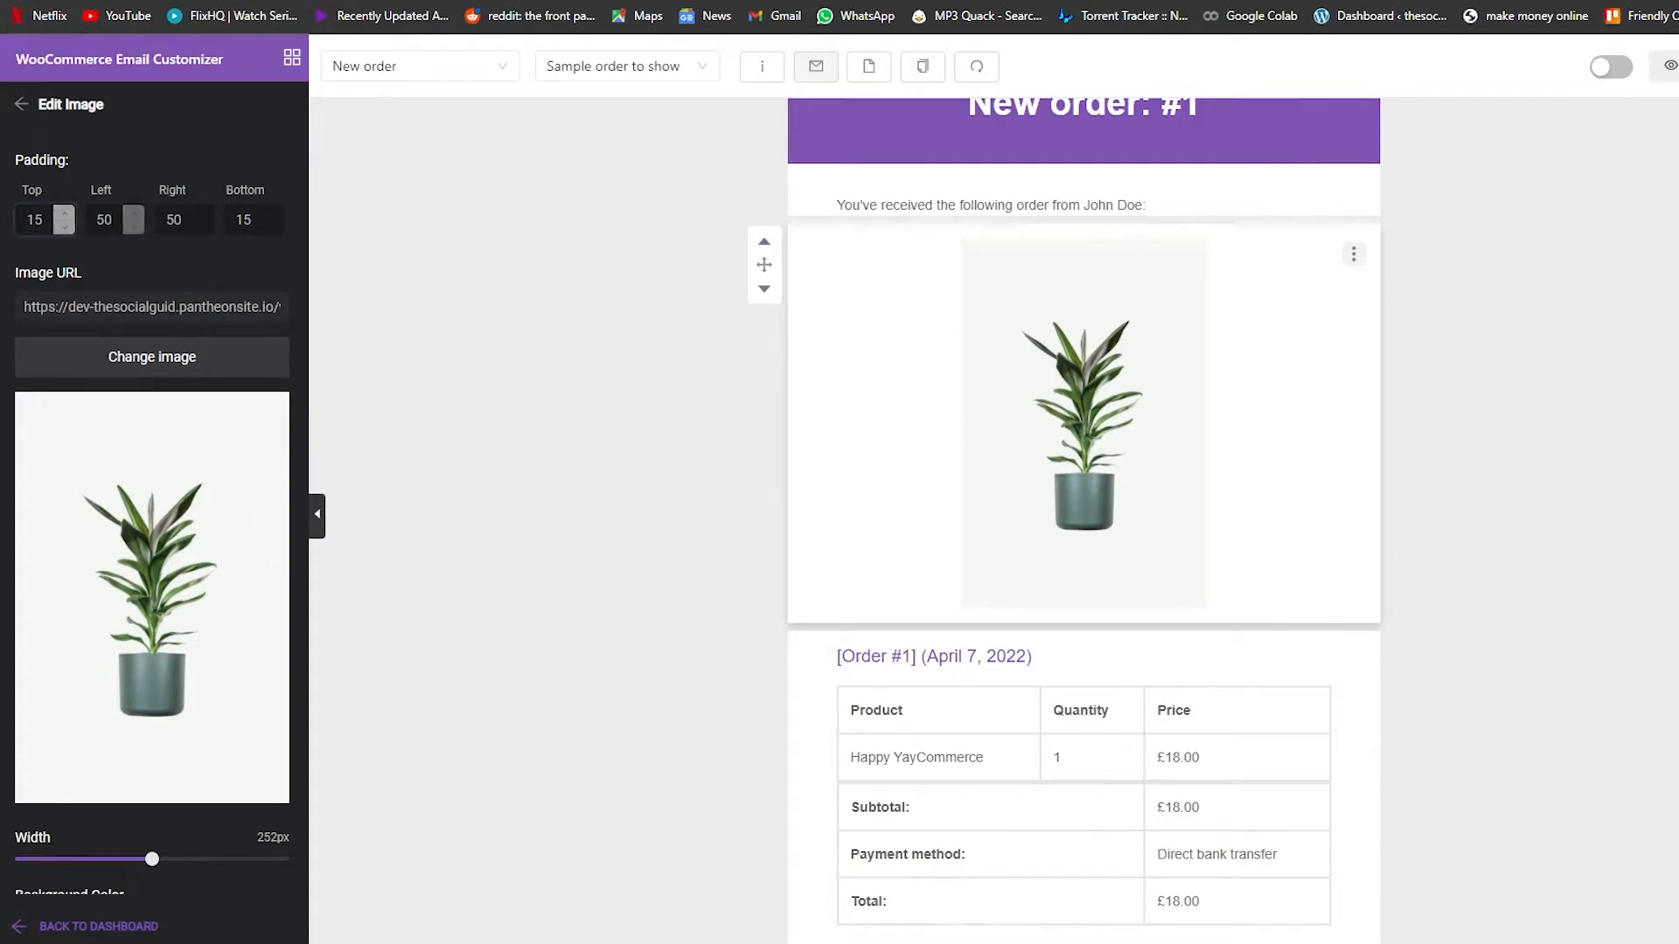
{"action": "left_click", "coordinate": [204, 215]}
{"action": "left_click", "coordinate": [204, 216]}
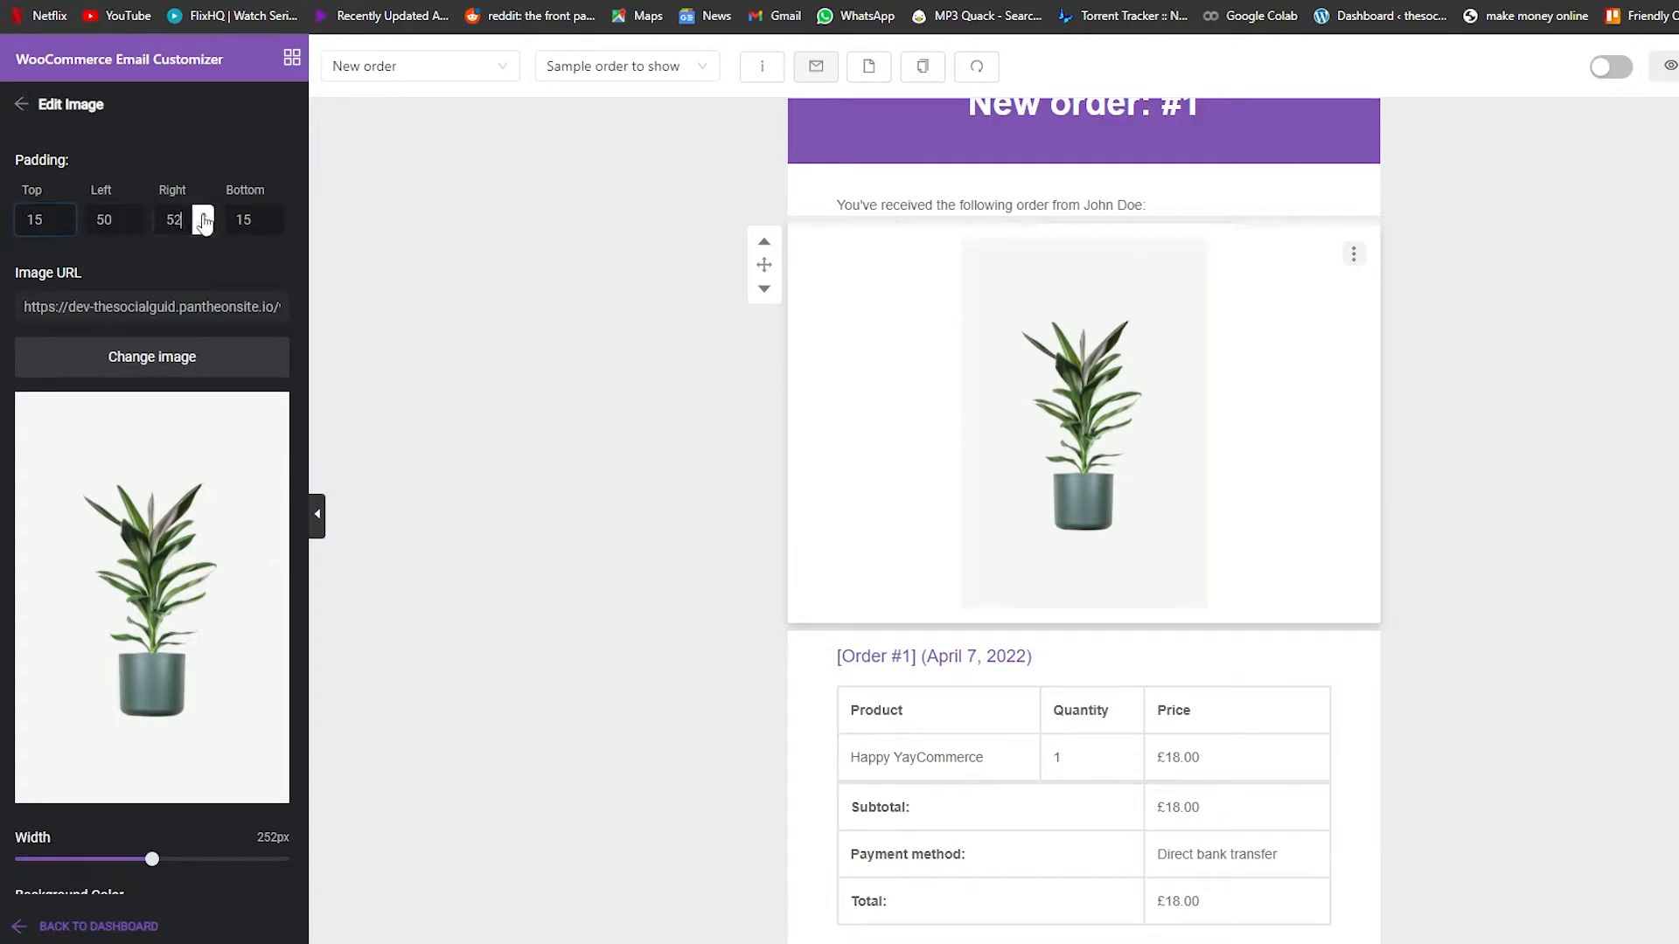
{"action": "left_click", "coordinate": [204, 215]}
{"action": "left_click", "coordinate": [204, 215]}
{"action": "left_click", "coordinate": [204, 215]}
{"action": "left_click", "coordinate": [203, 229]}
{"action": "left_click", "coordinate": [203, 228]}
{"action": "left_click", "coordinate": [203, 228]}
{"action": "left_click", "coordinate": [202, 228]}
{"action": "left_click", "coordinate": [203, 228]}
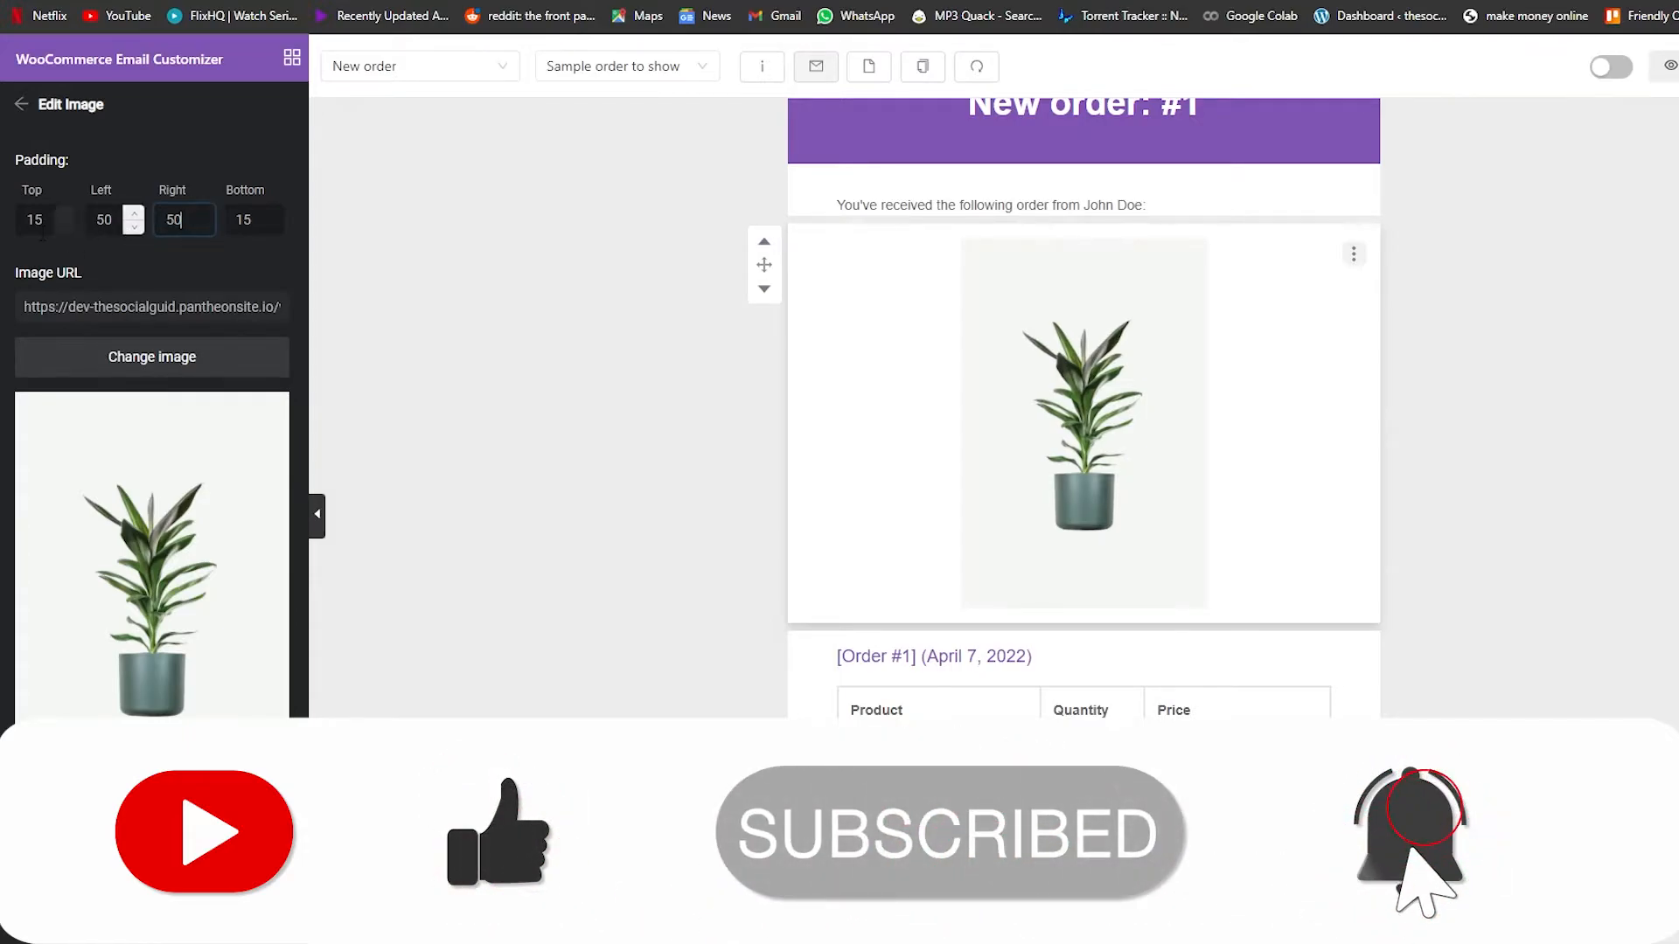
Reduce the plant image's width to 223px
{"action": "scroll", "coordinate": [185, 363], "scroll_direction": "down", "scroll_amount": 2}
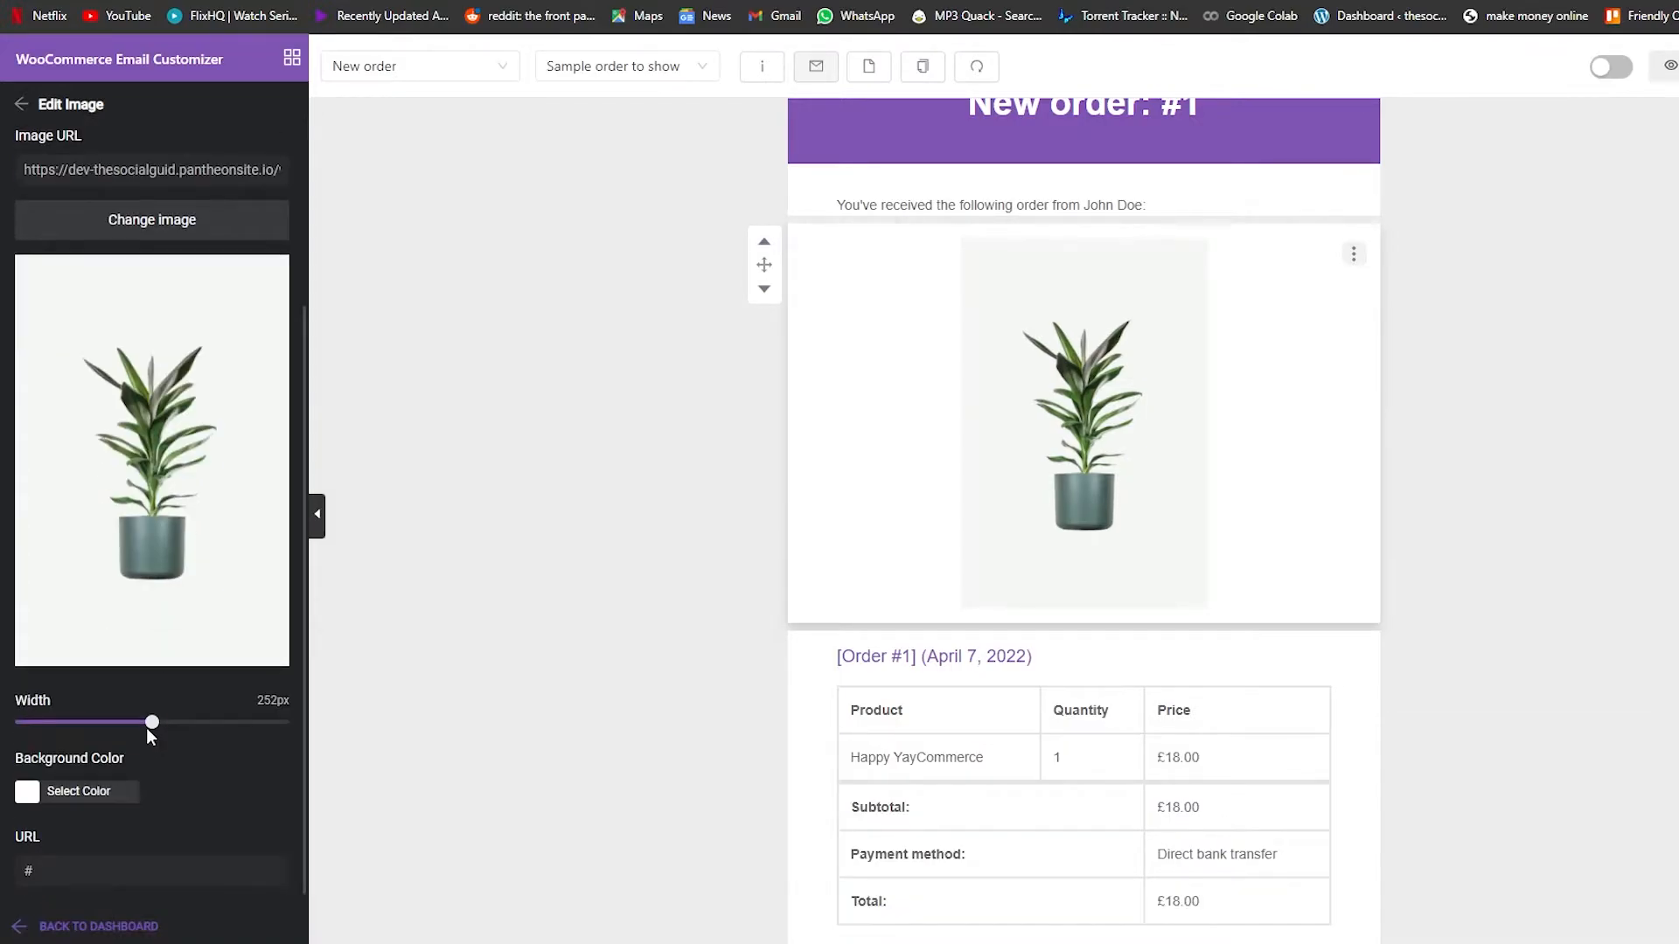
{"action": "left_click", "coordinate": [155, 724]}
{"action": "mouse_move", "coordinate": [160, 726]}
{"action": "left_mouse_down"}
{"action": "mouse_move", "coordinate": [180, 724]}
{"action": "mouse_move", "coordinate": [89, 724]}
{"action": "mouse_move", "coordinate": [136, 724]}
{"action": "left_mouse_up"}
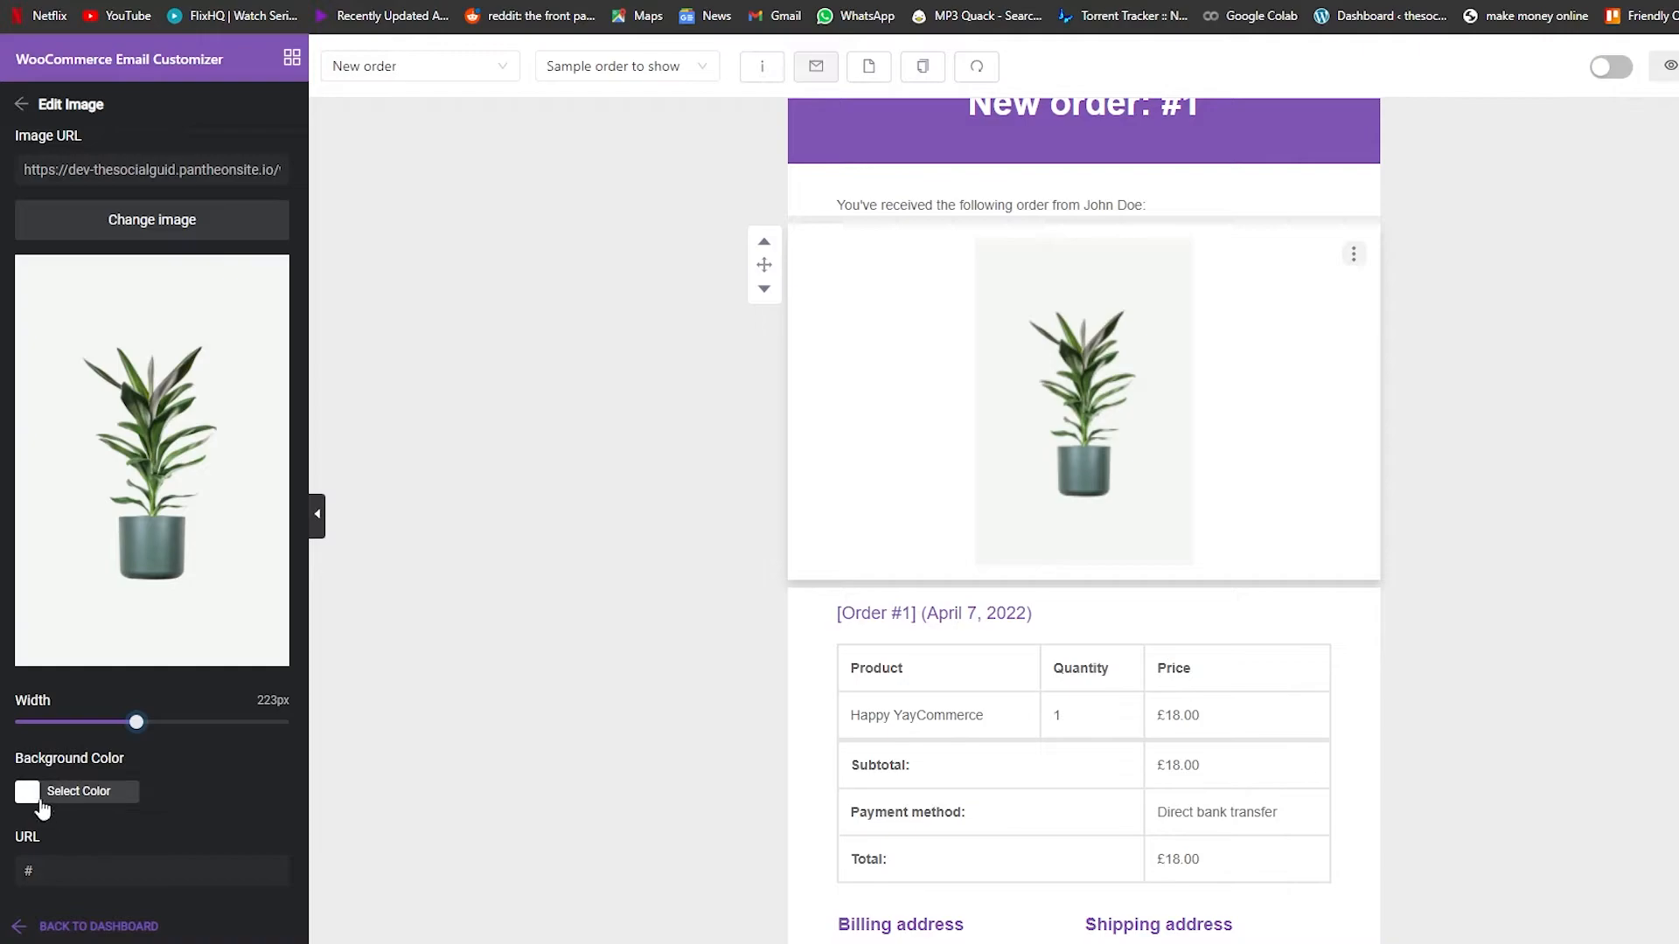
Try out the background color selection for the plant image, keep it white and leave the image settings
{"action": "left_click", "coordinate": [45, 797]}
{"action": "mouse_move", "coordinate": [45, 846]}
{"action": "left_mouse_down"}
{"action": "mouse_move", "coordinate": [150, 864]}
{"action": "mouse_move", "coordinate": [0, 864]}
{"action": "mouse_move", "coordinate": [2, 819]}
{"action": "left_mouse_up"}
{"action": "left_click", "coordinate": [33, 792]}
{"action": "left_click", "coordinate": [1, 807]}
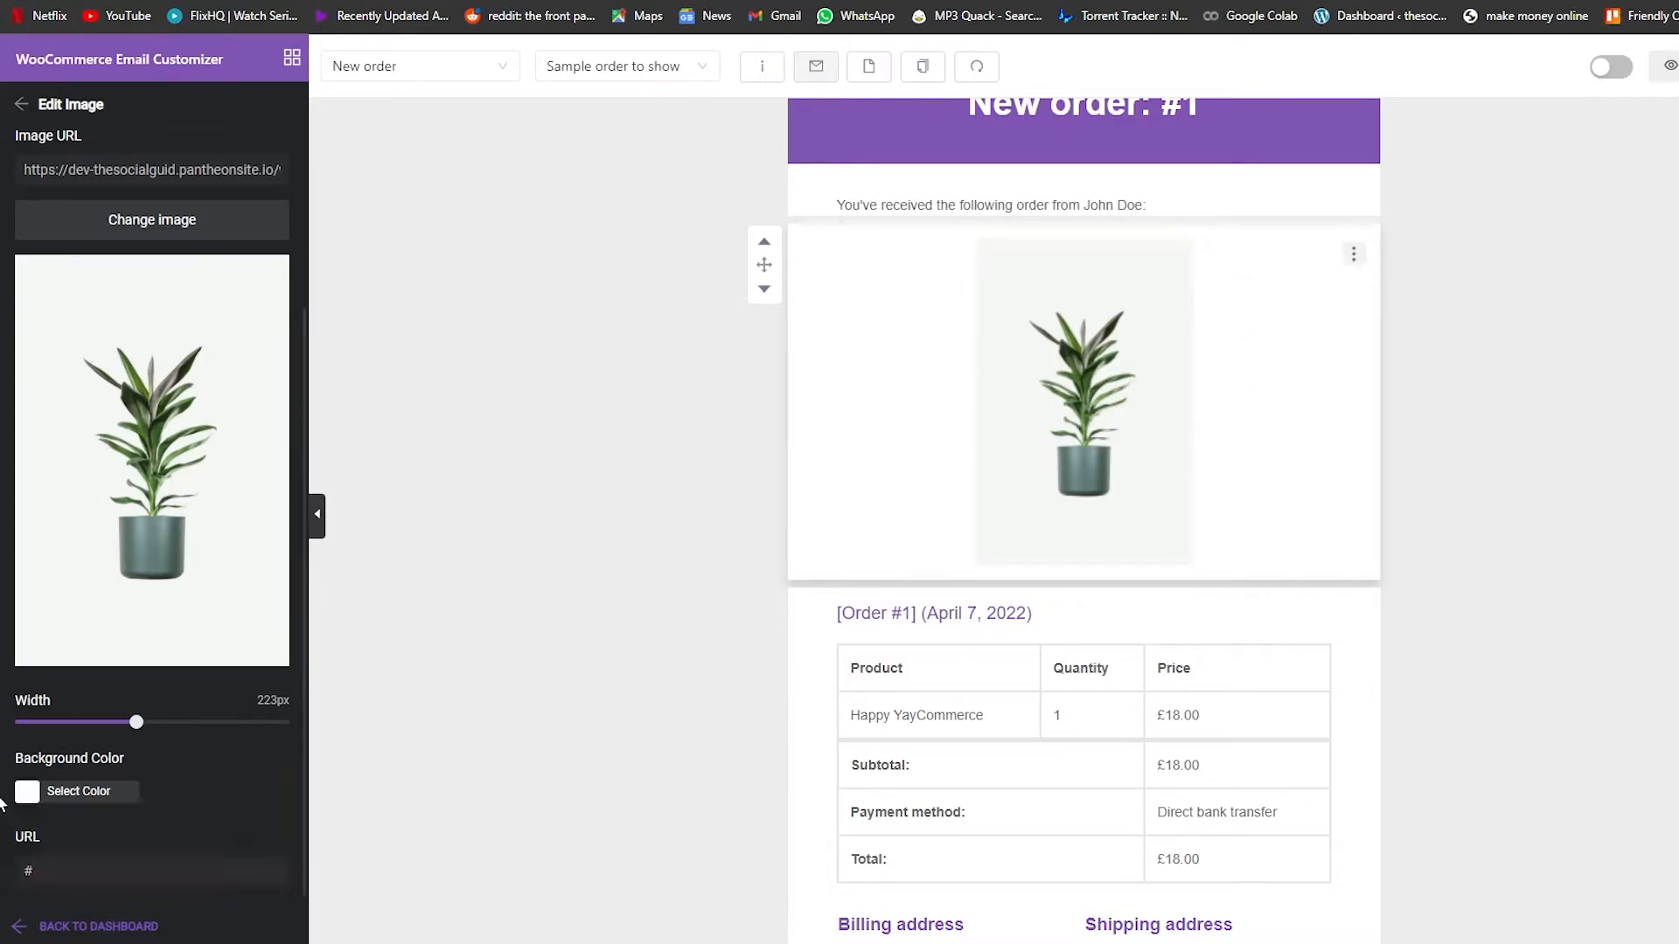
{"action": "left_click", "coordinate": [16, 104]}
Try custom order table titles: "Pot of plant" for the product and "wr" for the subtotal and payment method
{"action": "scroll", "coordinate": [937, 569], "scroll_direction": "down", "scroll_amount": 4}
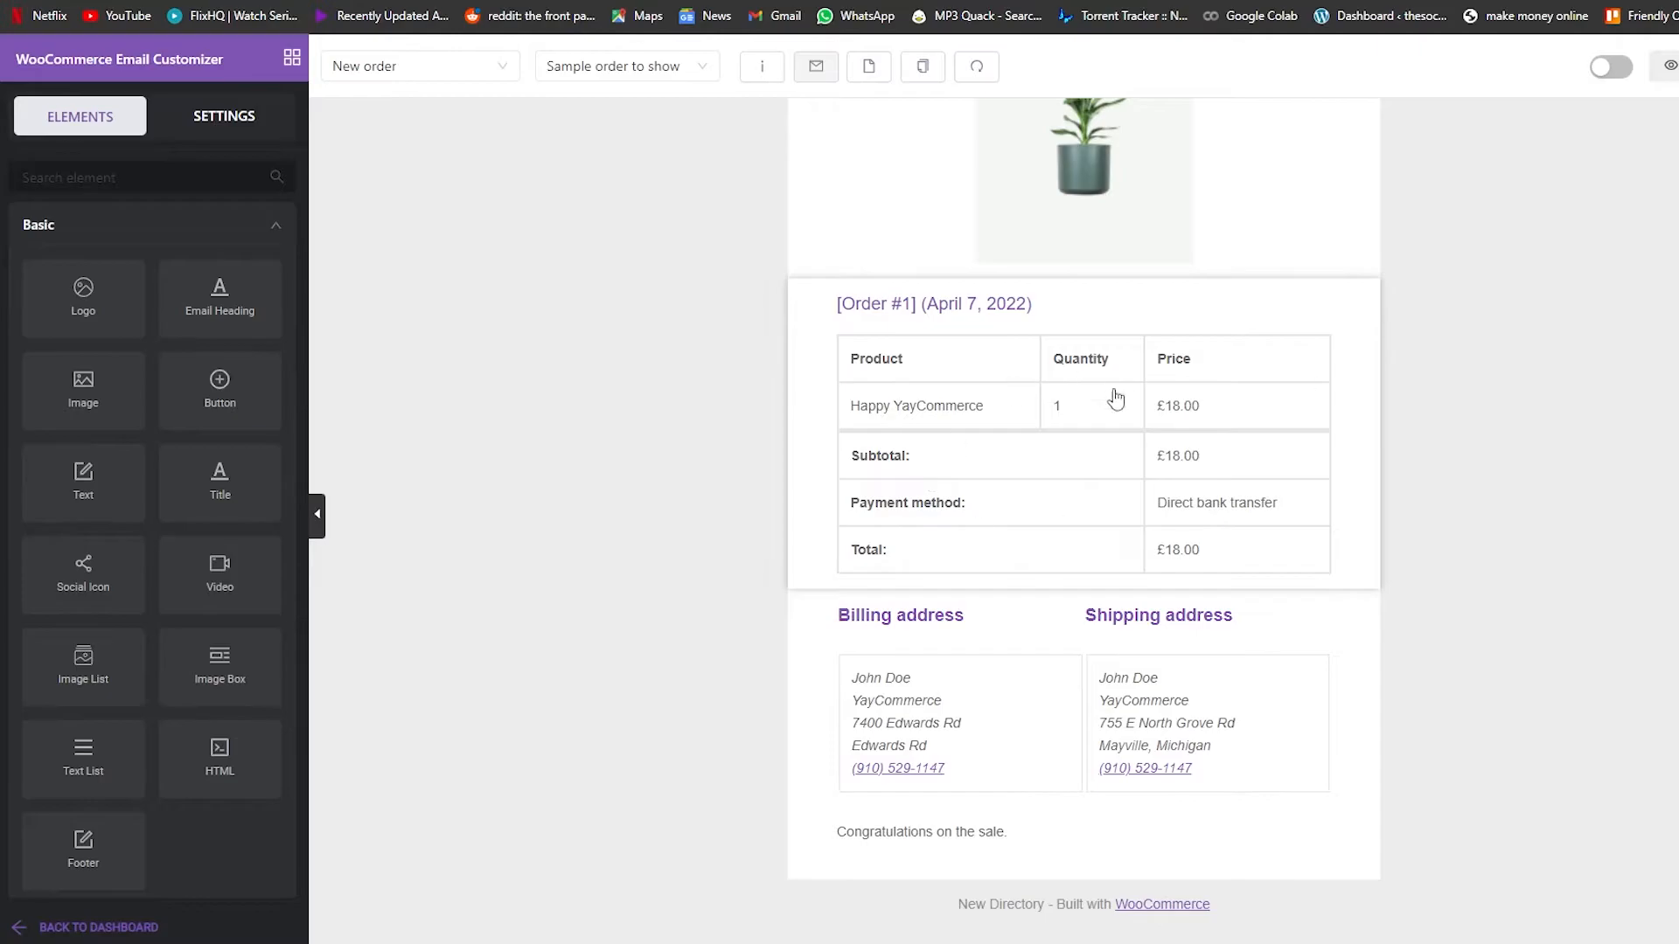
{"action": "left_click", "coordinate": [1198, 318]}
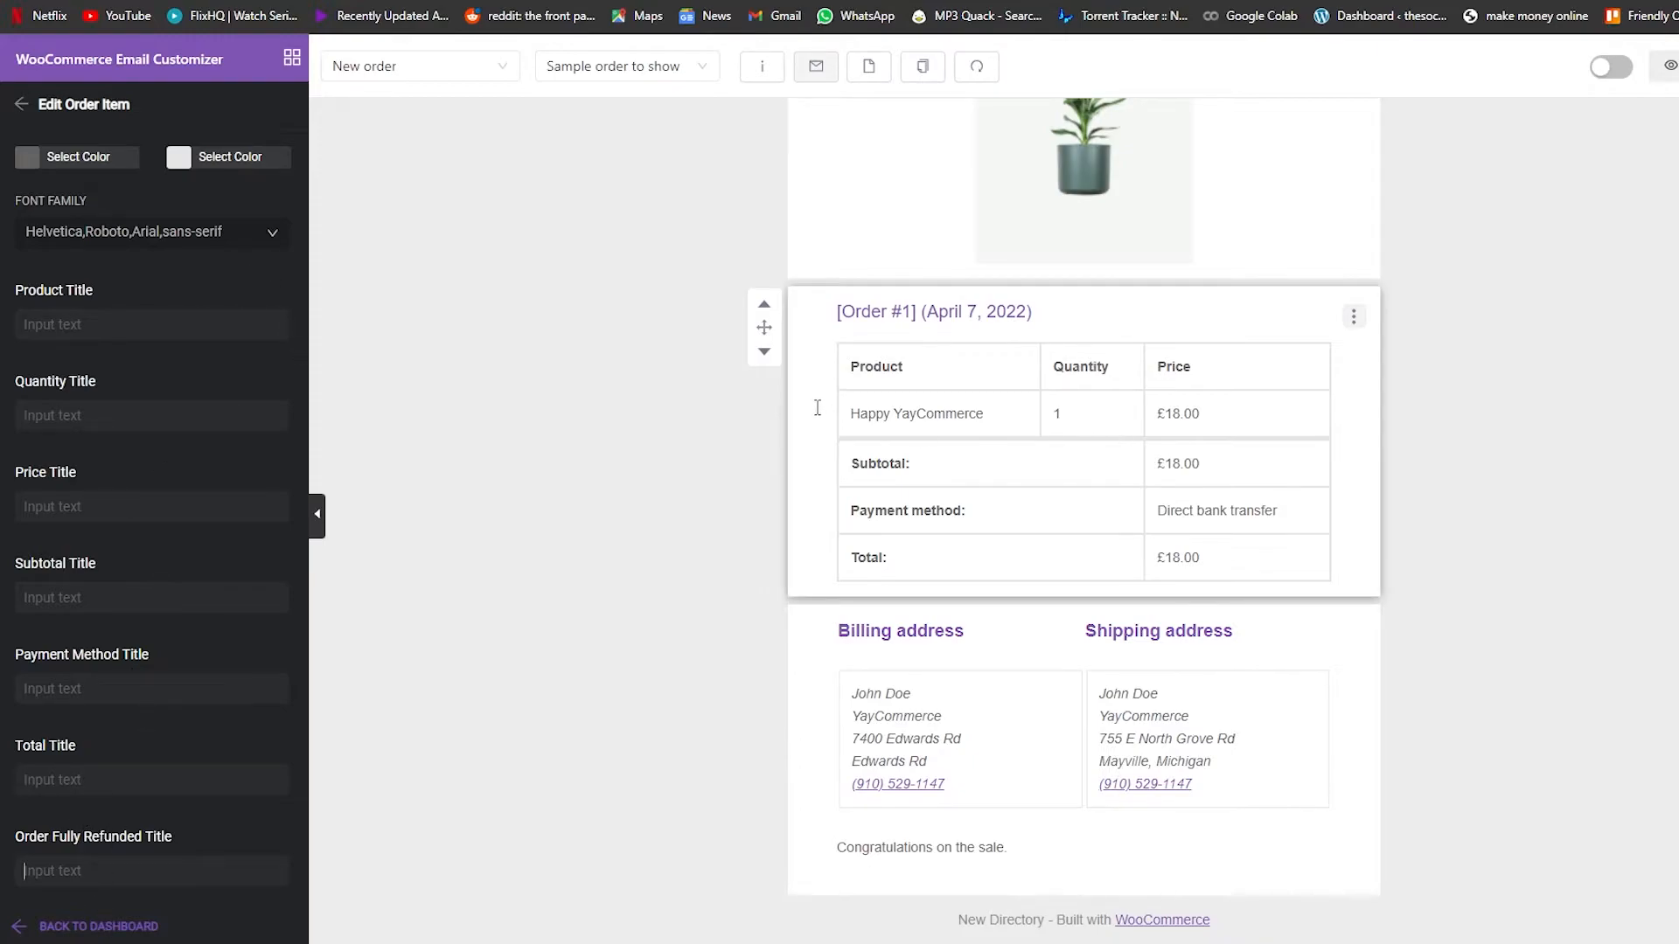
{"action": "left_click", "coordinate": [91, 316]}
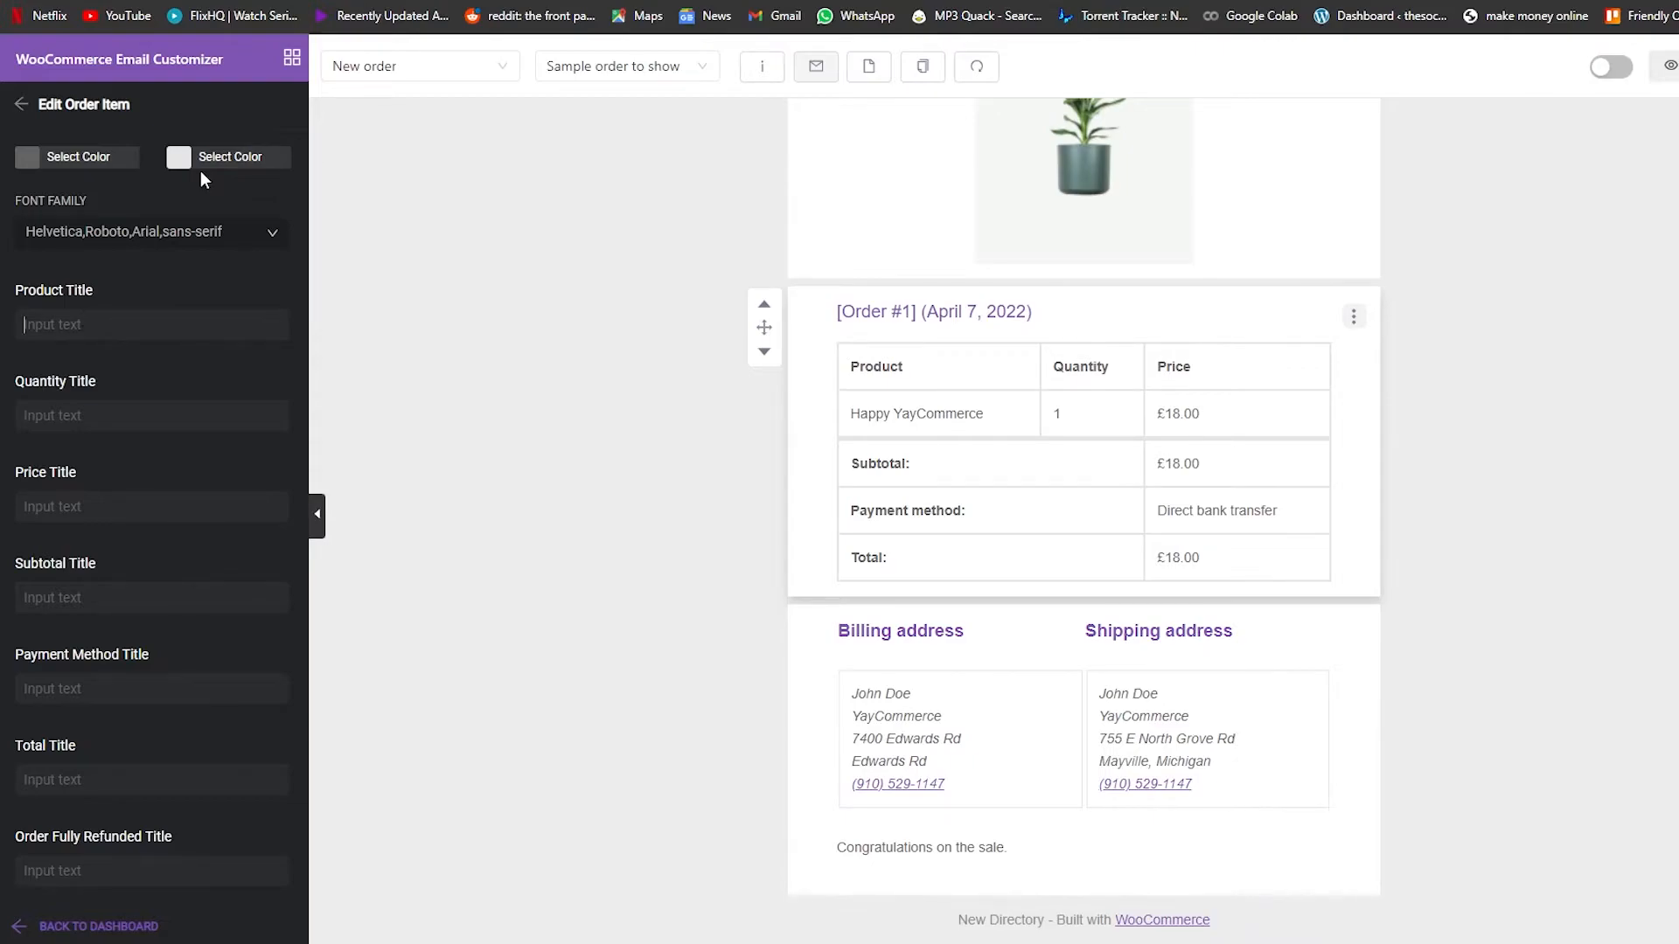
{"action": "type", "text": "Pot of plant"}
{"action": "left_click", "coordinate": [701, 526]}
{"action": "left_click", "coordinate": [62, 598]}
{"action": "type", "text": "wr"}
{"action": "left_click", "coordinate": [110, 689]}
{"action": "type", "text": "wr"}
{"action": "left_click", "coordinate": [740, 343]}
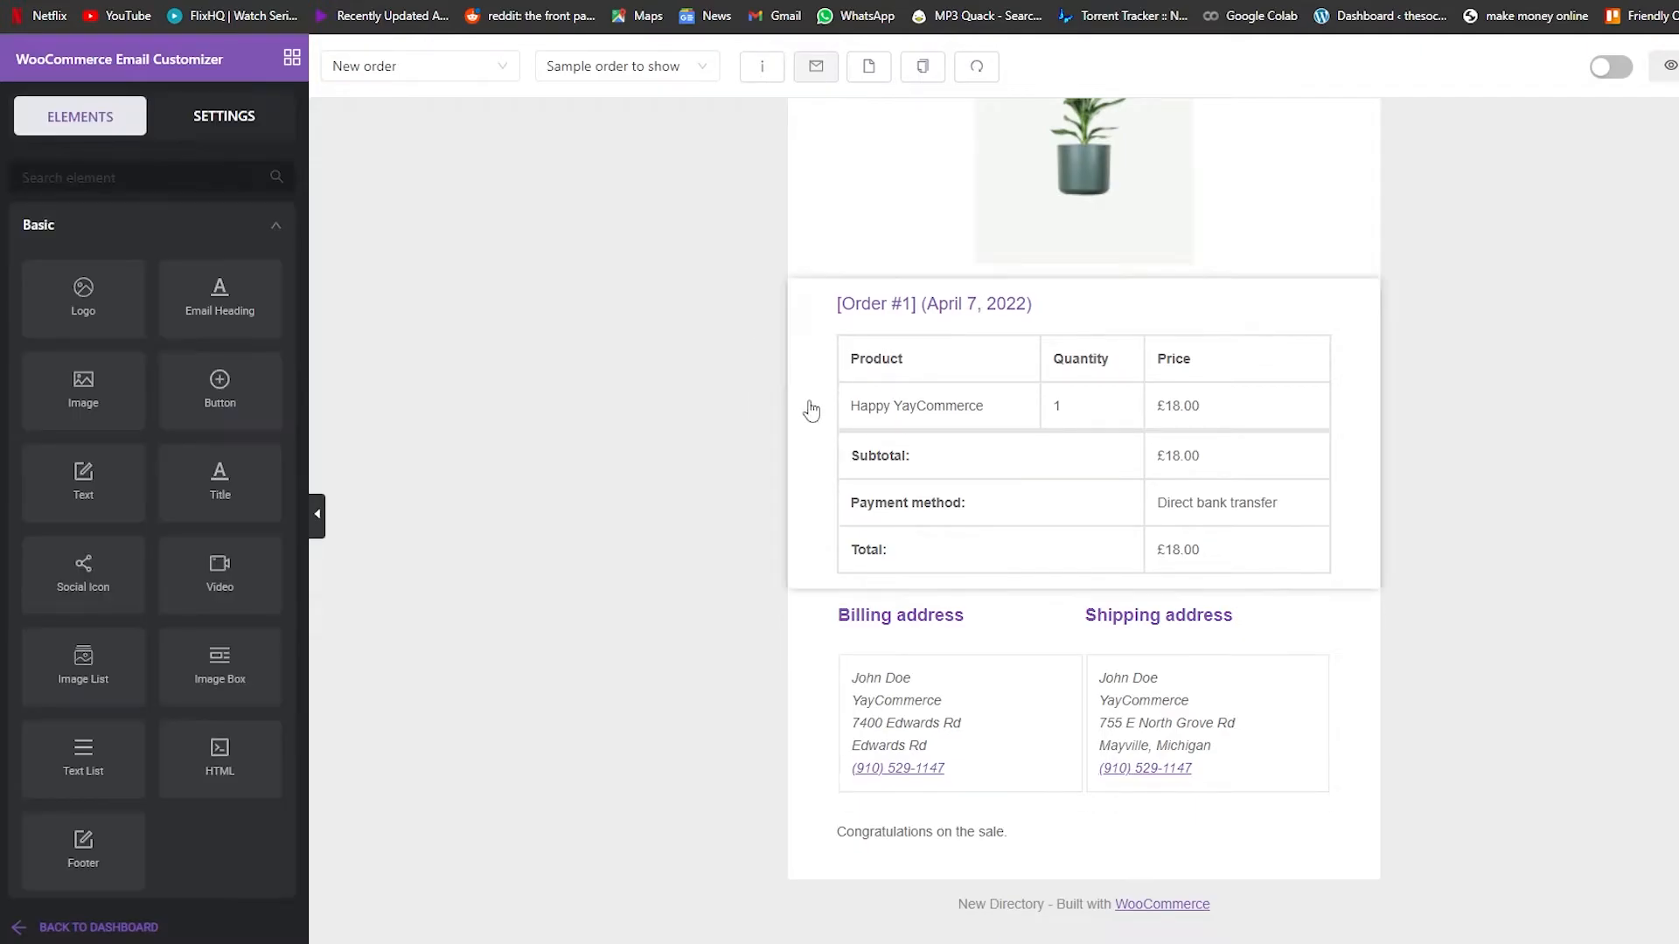
Inspect the order table's element options and its title settings once more
{"action": "left_click", "coordinate": [836, 415]}
{"action": "left_click", "coordinate": [1354, 317]}
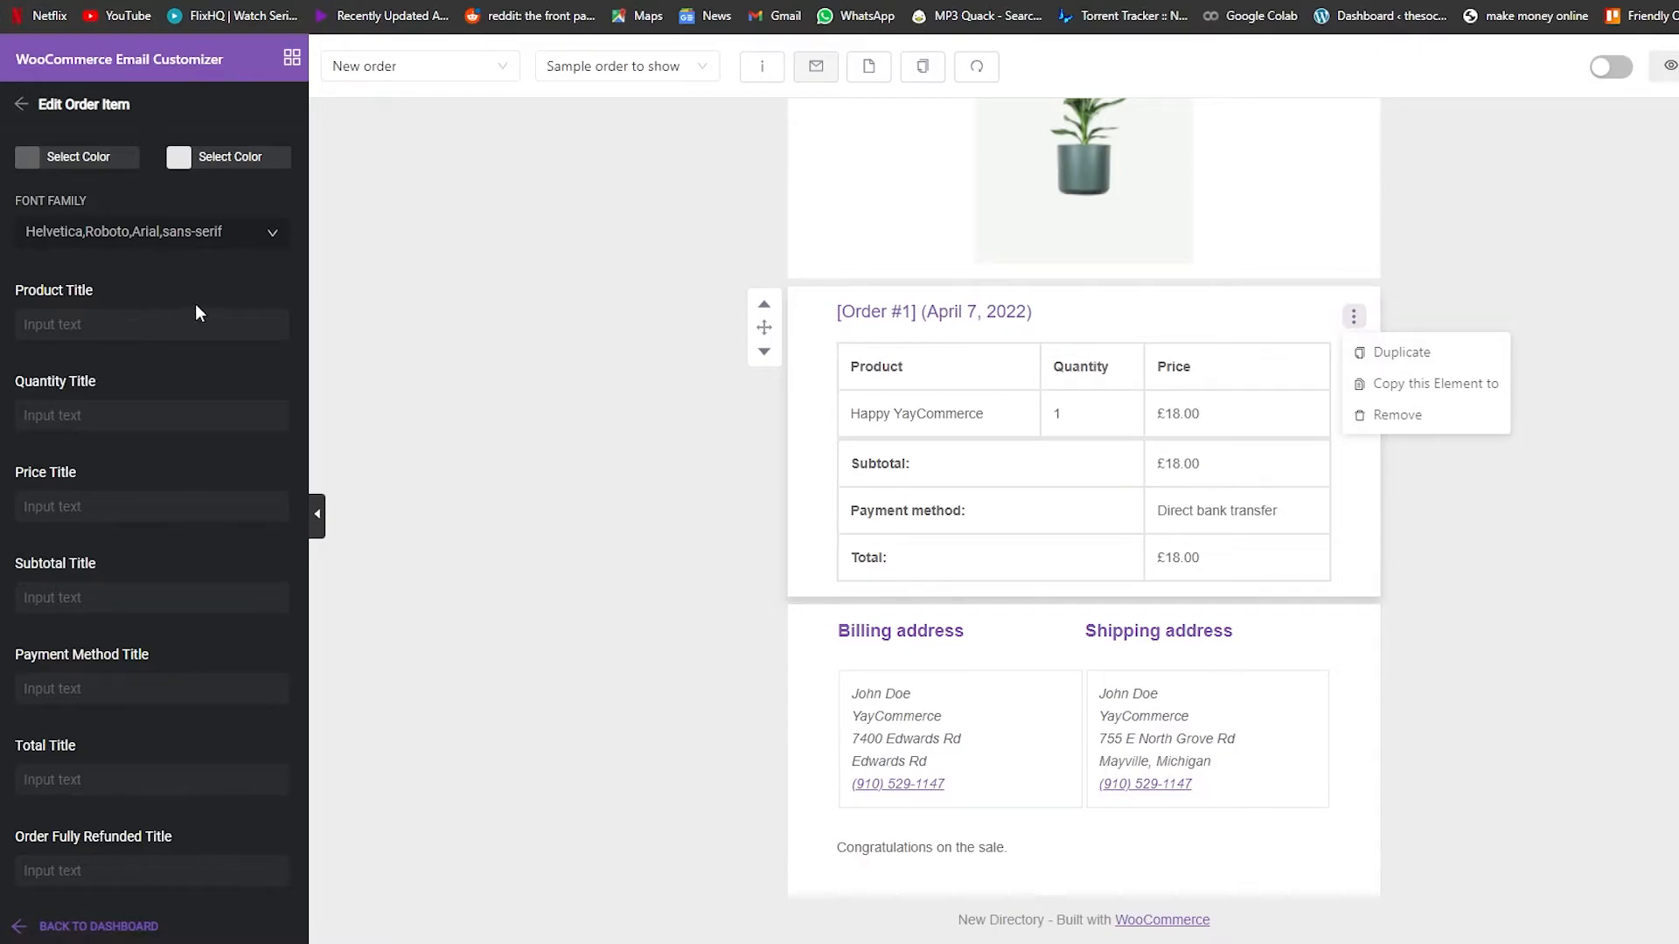
{"action": "left_click", "coordinate": [21, 104]}
{"action": "left_click", "coordinate": [973, 425]}
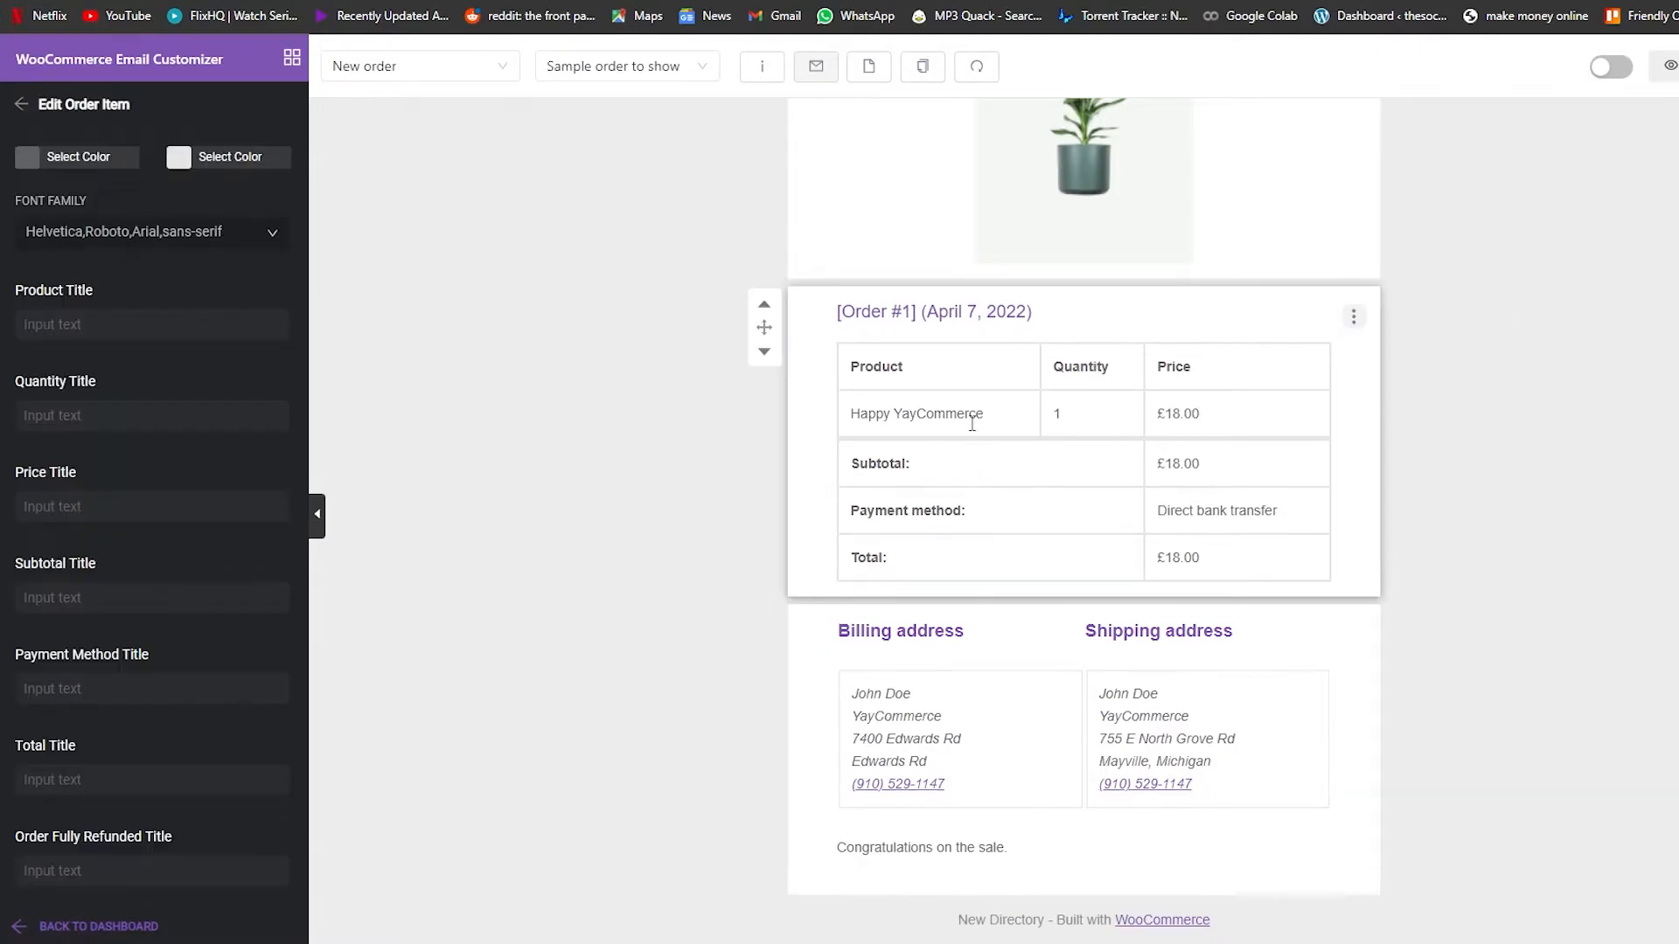
{"action": "left_click", "coordinate": [536, 243]}
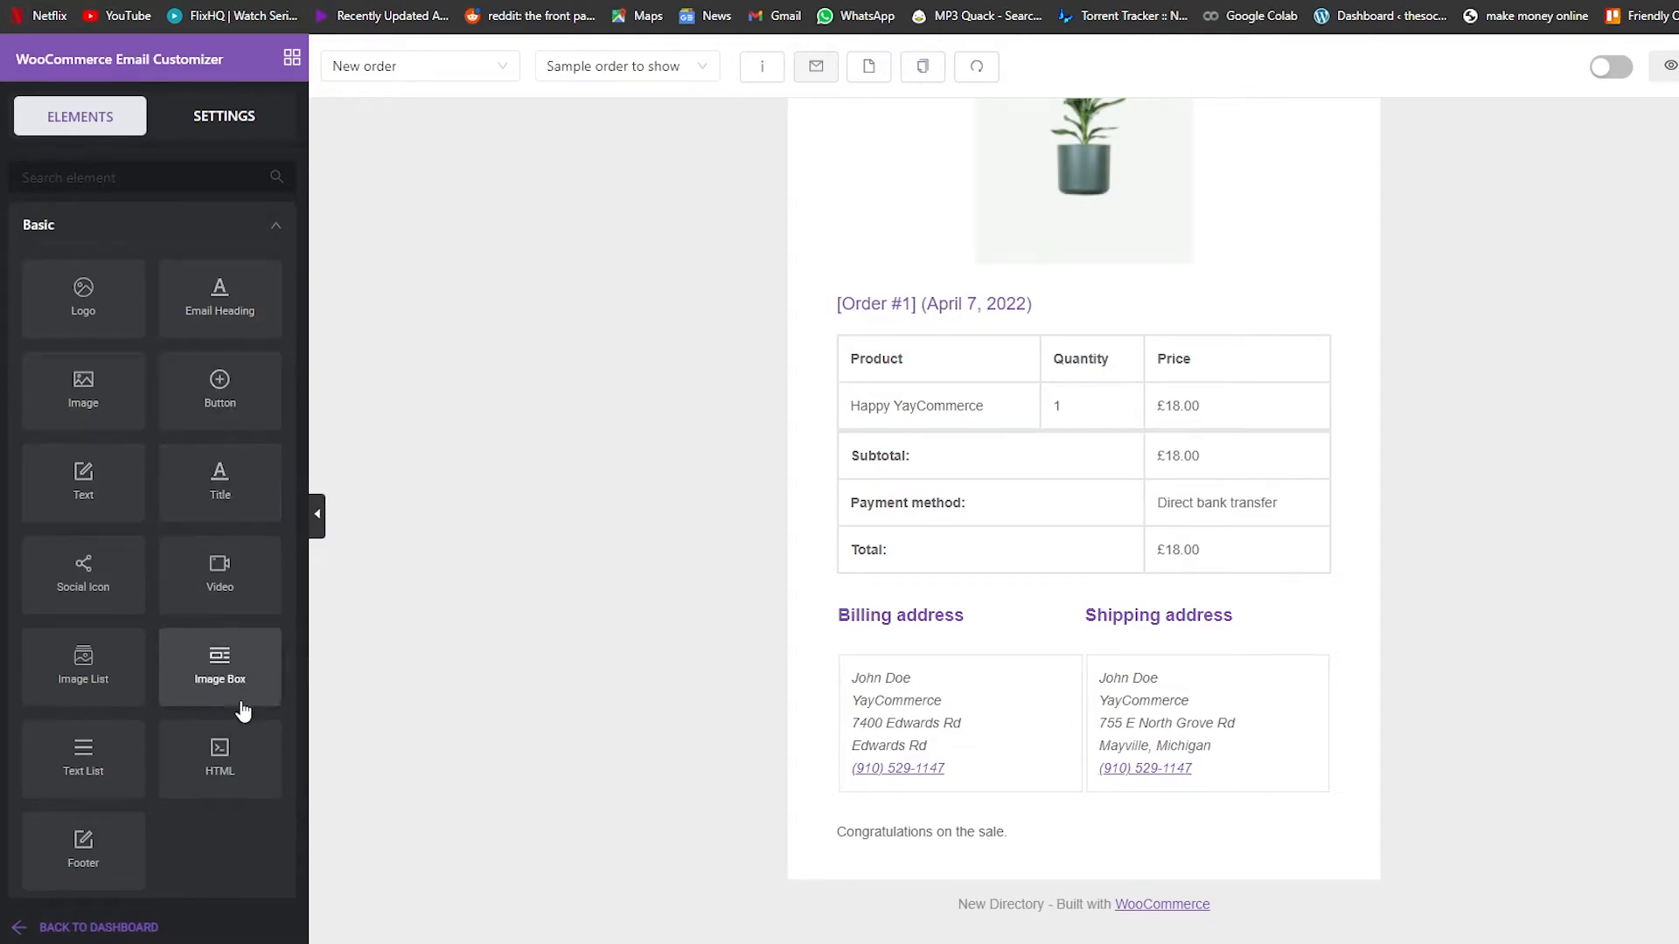
Add a Text List element between the order table and the addresses, and open its first column's button settings
{"action": "left_click_drag", "start_coordinate": [123, 776], "coordinate": [1002, 601]}
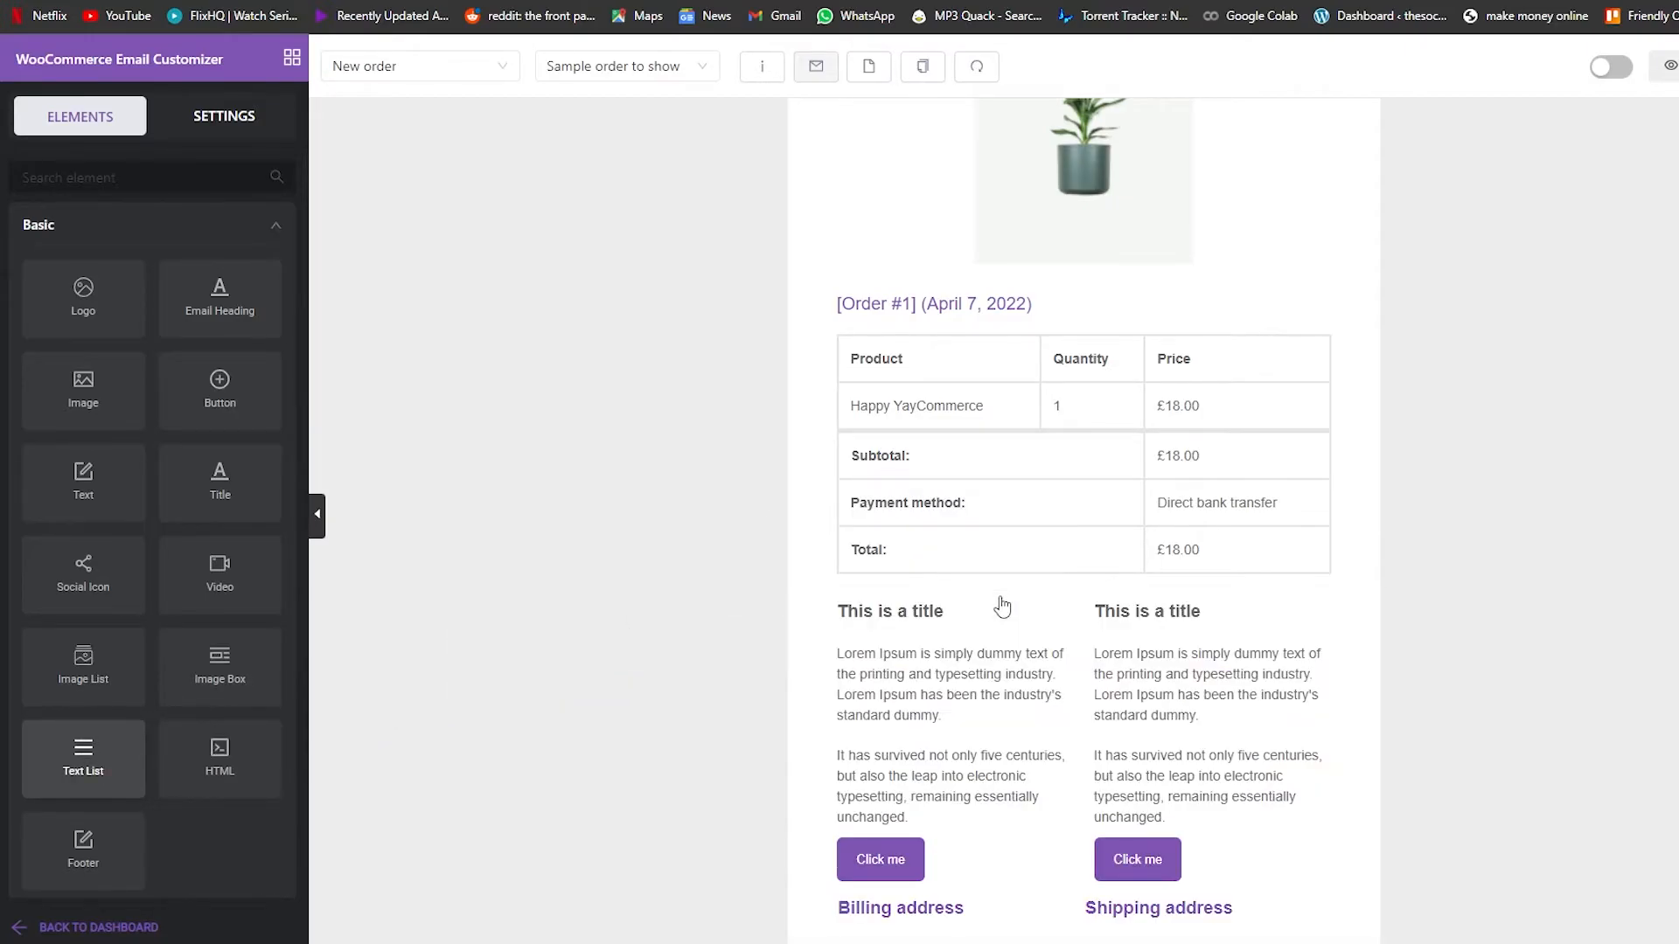
{"action": "scroll", "coordinate": [962, 612], "scroll_direction": "down", "scroll_amount": 3}
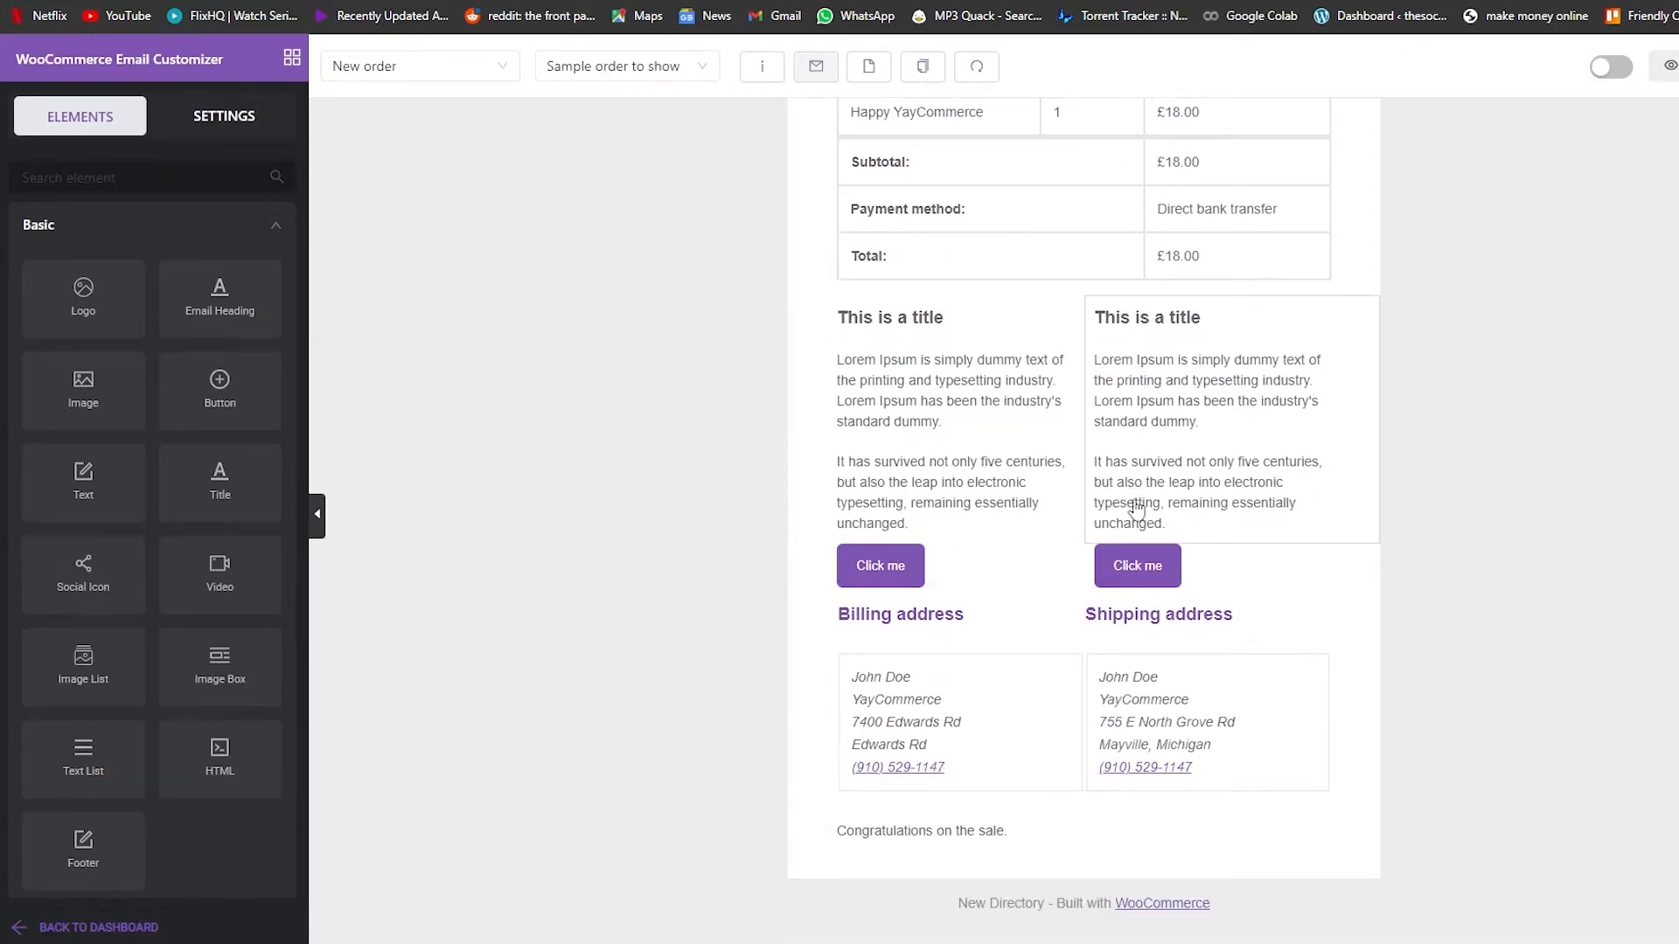
{"action": "left_click", "coordinate": [872, 571]}
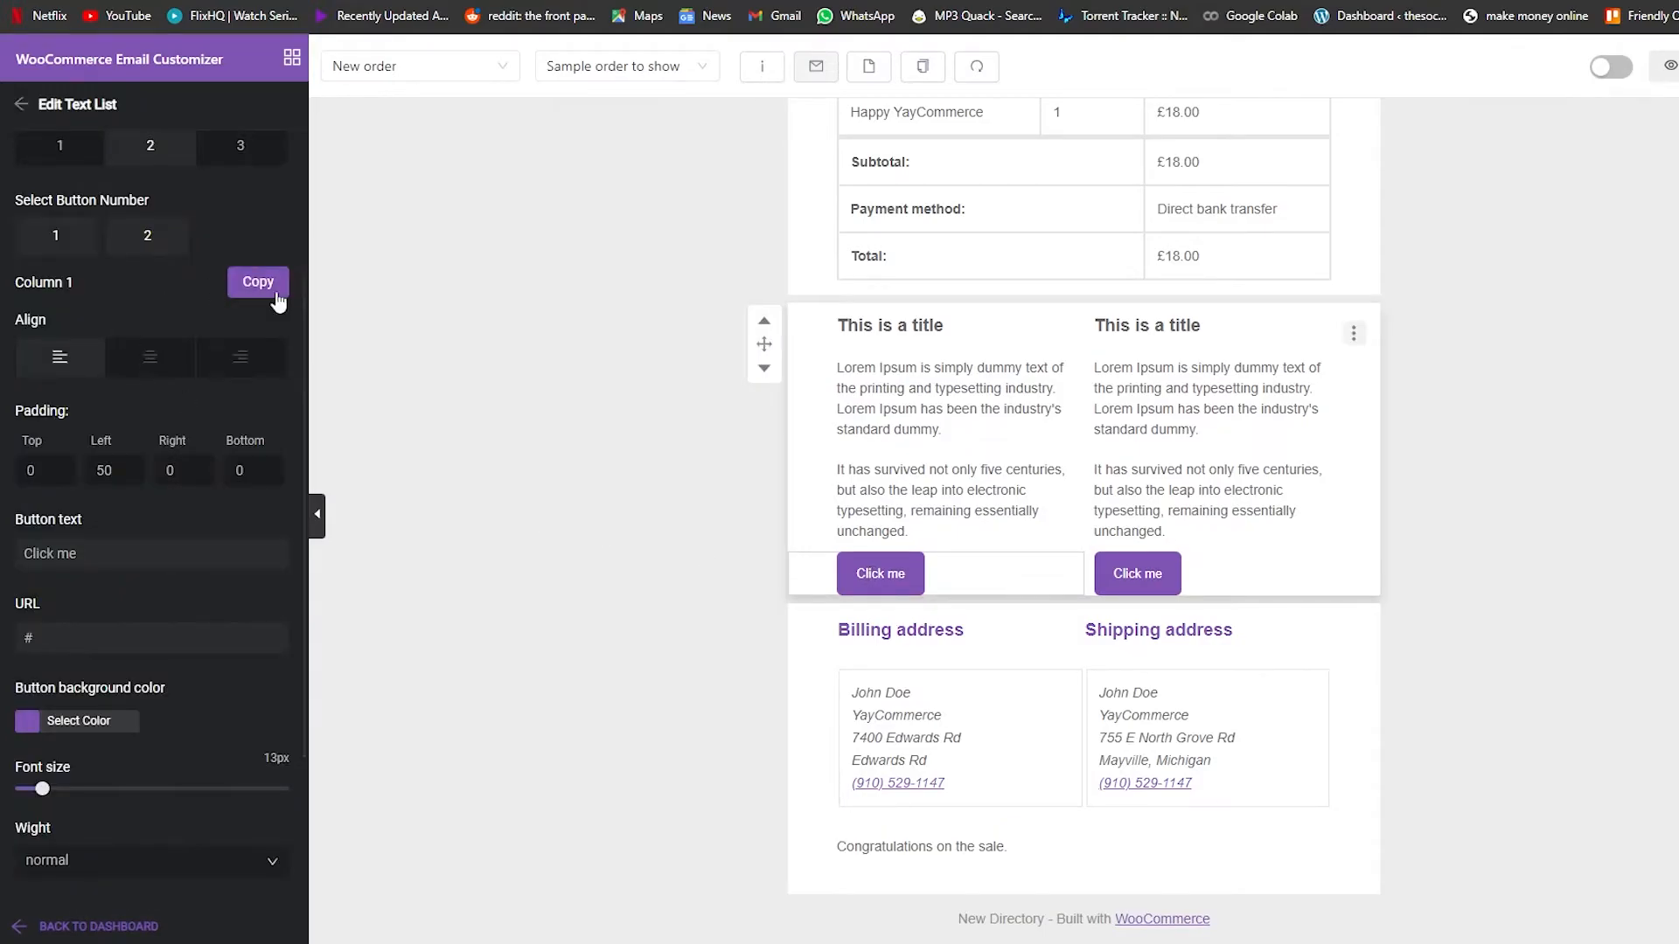
Look over the Text List's button settings for both columns and remove the Text List element from the email
{"action": "scroll", "coordinate": [94, 184], "scroll_direction": "down", "scroll_amount": 1}
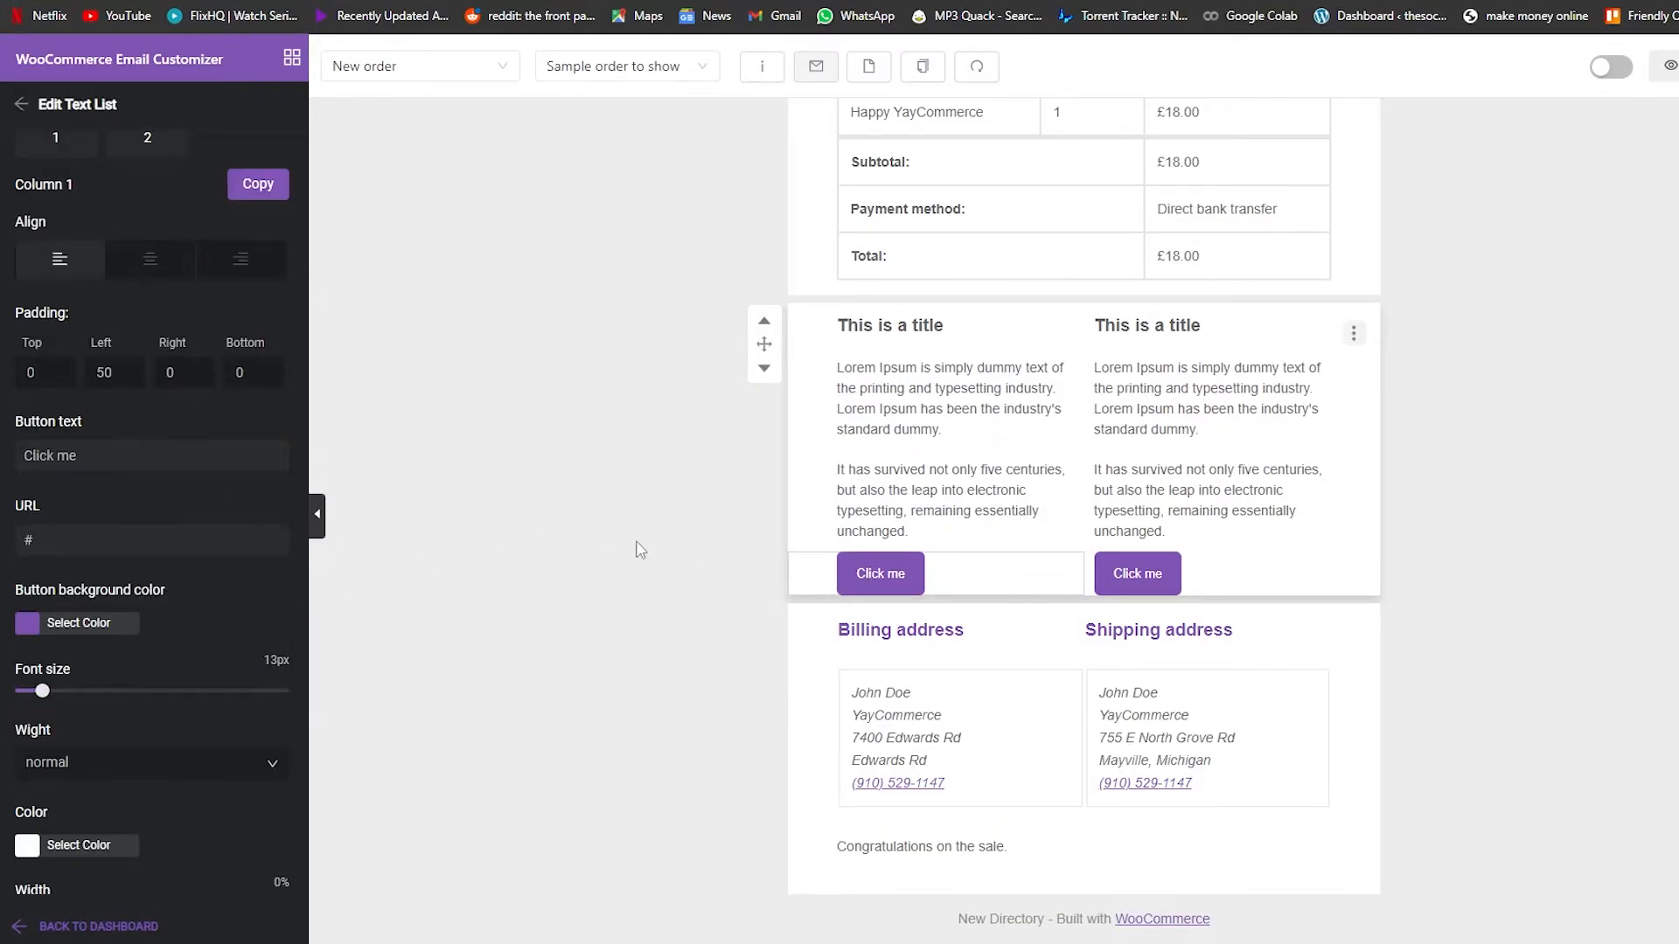
{"action": "scroll", "coordinate": [109, 787], "scroll_direction": "down", "scroll_amount": 2}
{"action": "left_click", "coordinate": [1231, 427]}
{"action": "left_click", "coordinate": [1354, 337]}
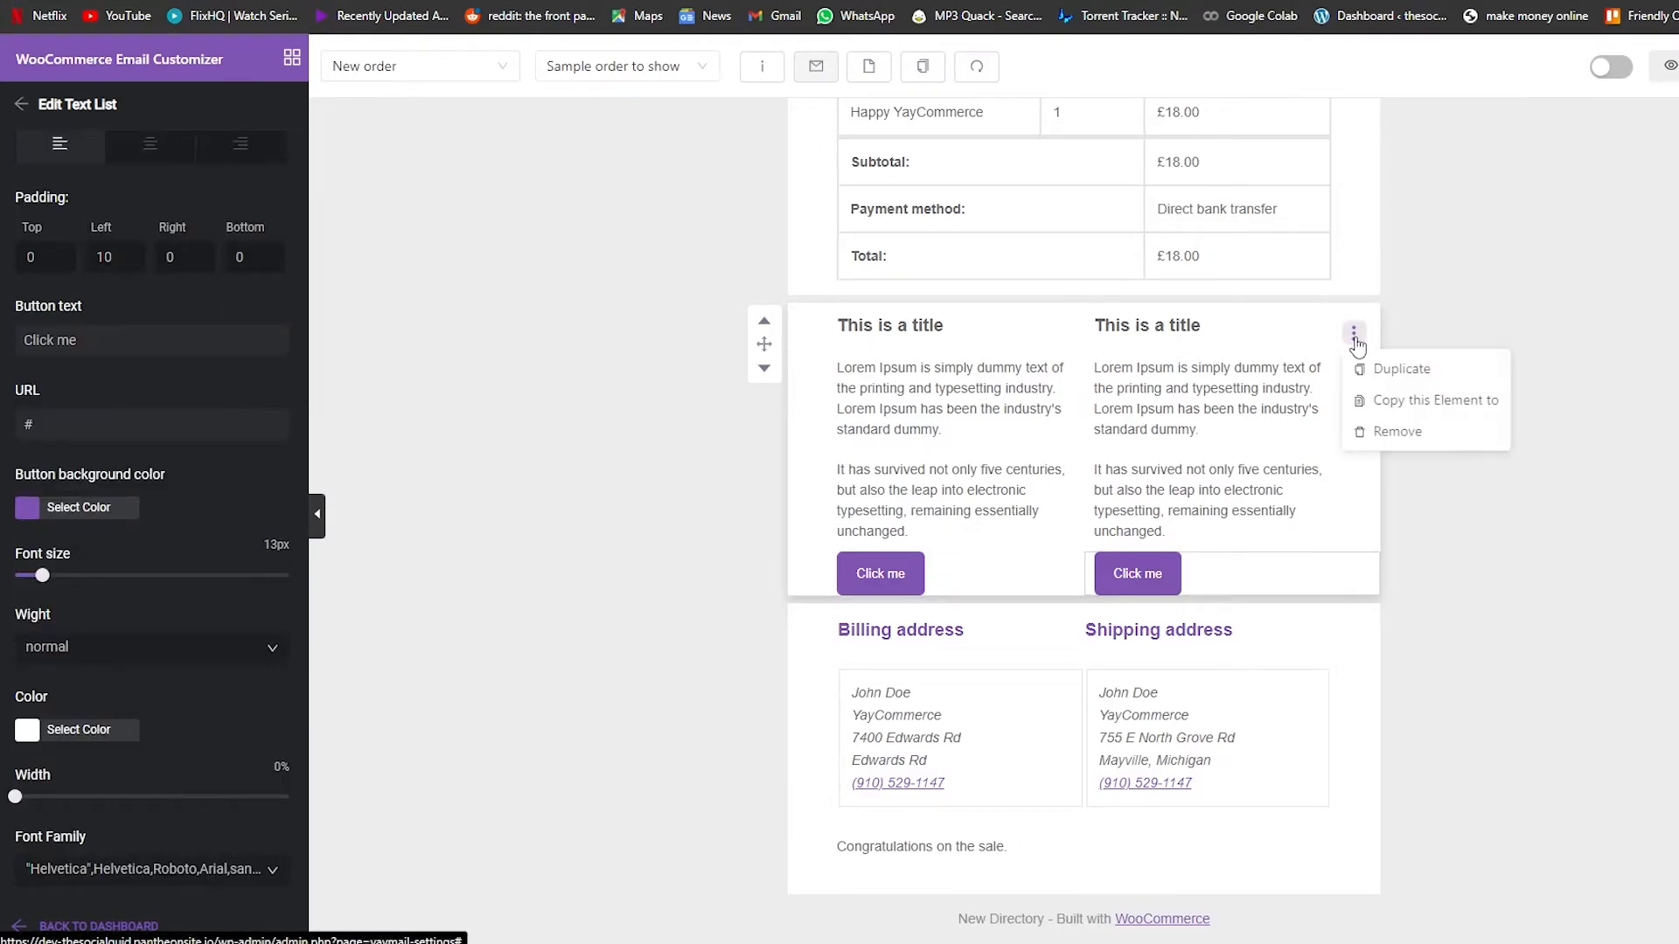
{"action": "left_click", "coordinate": [1361, 432]}
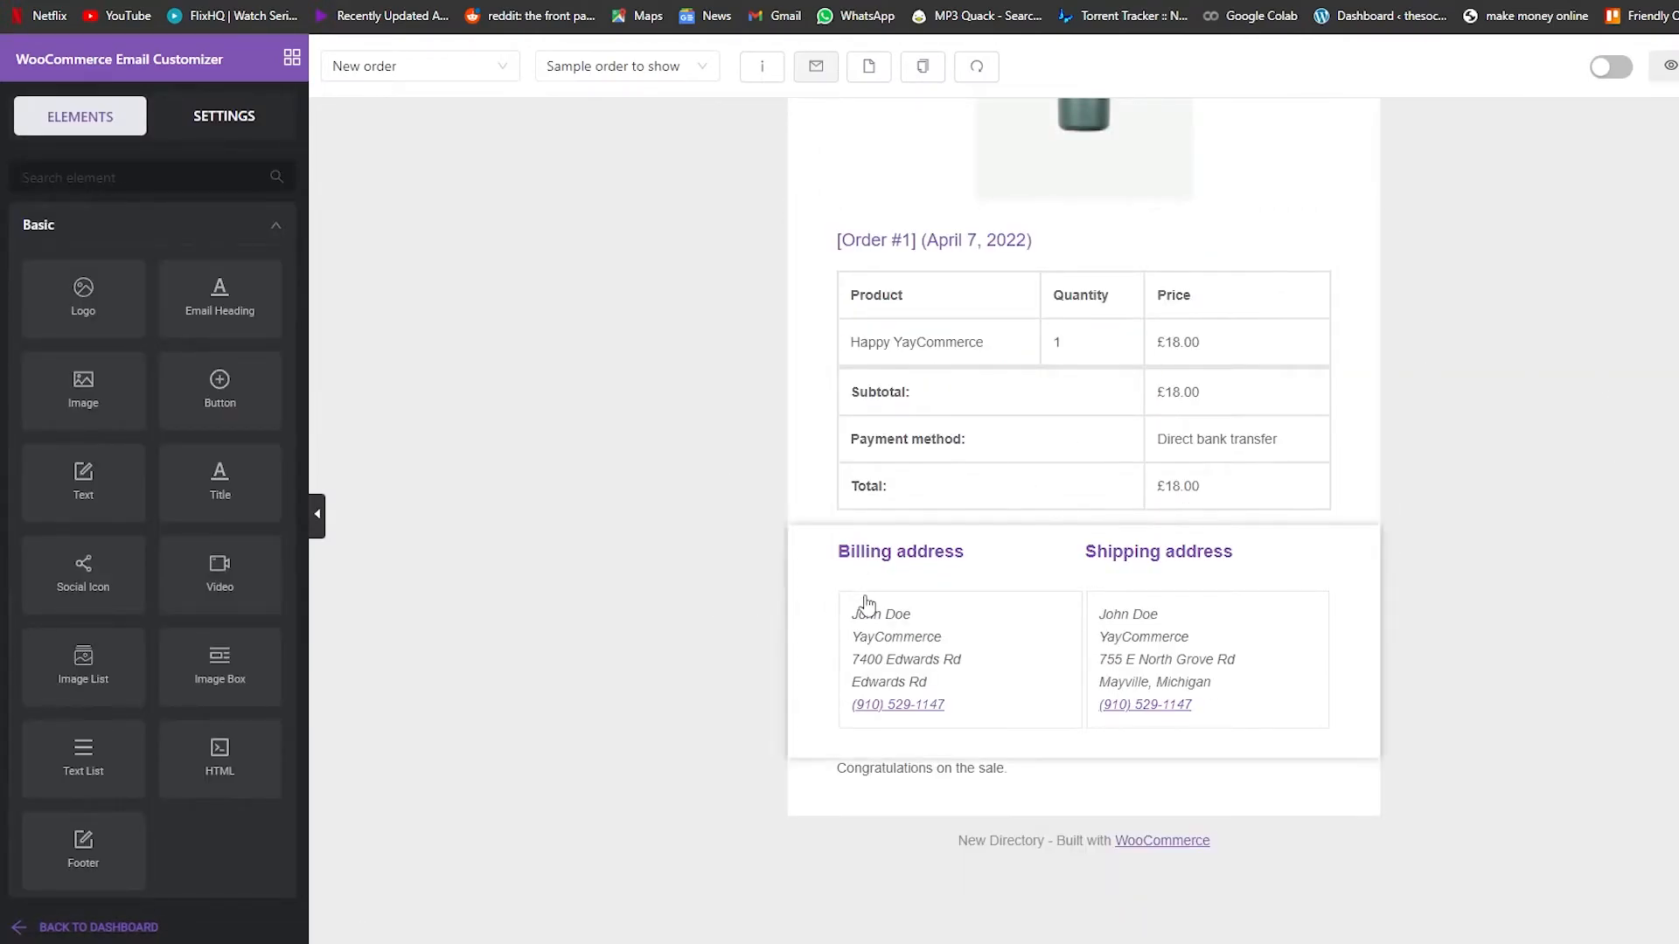
Inspect the billing and shipping address element's settings and look over the whole New order email
{"action": "left_click", "coordinate": [814, 611]}
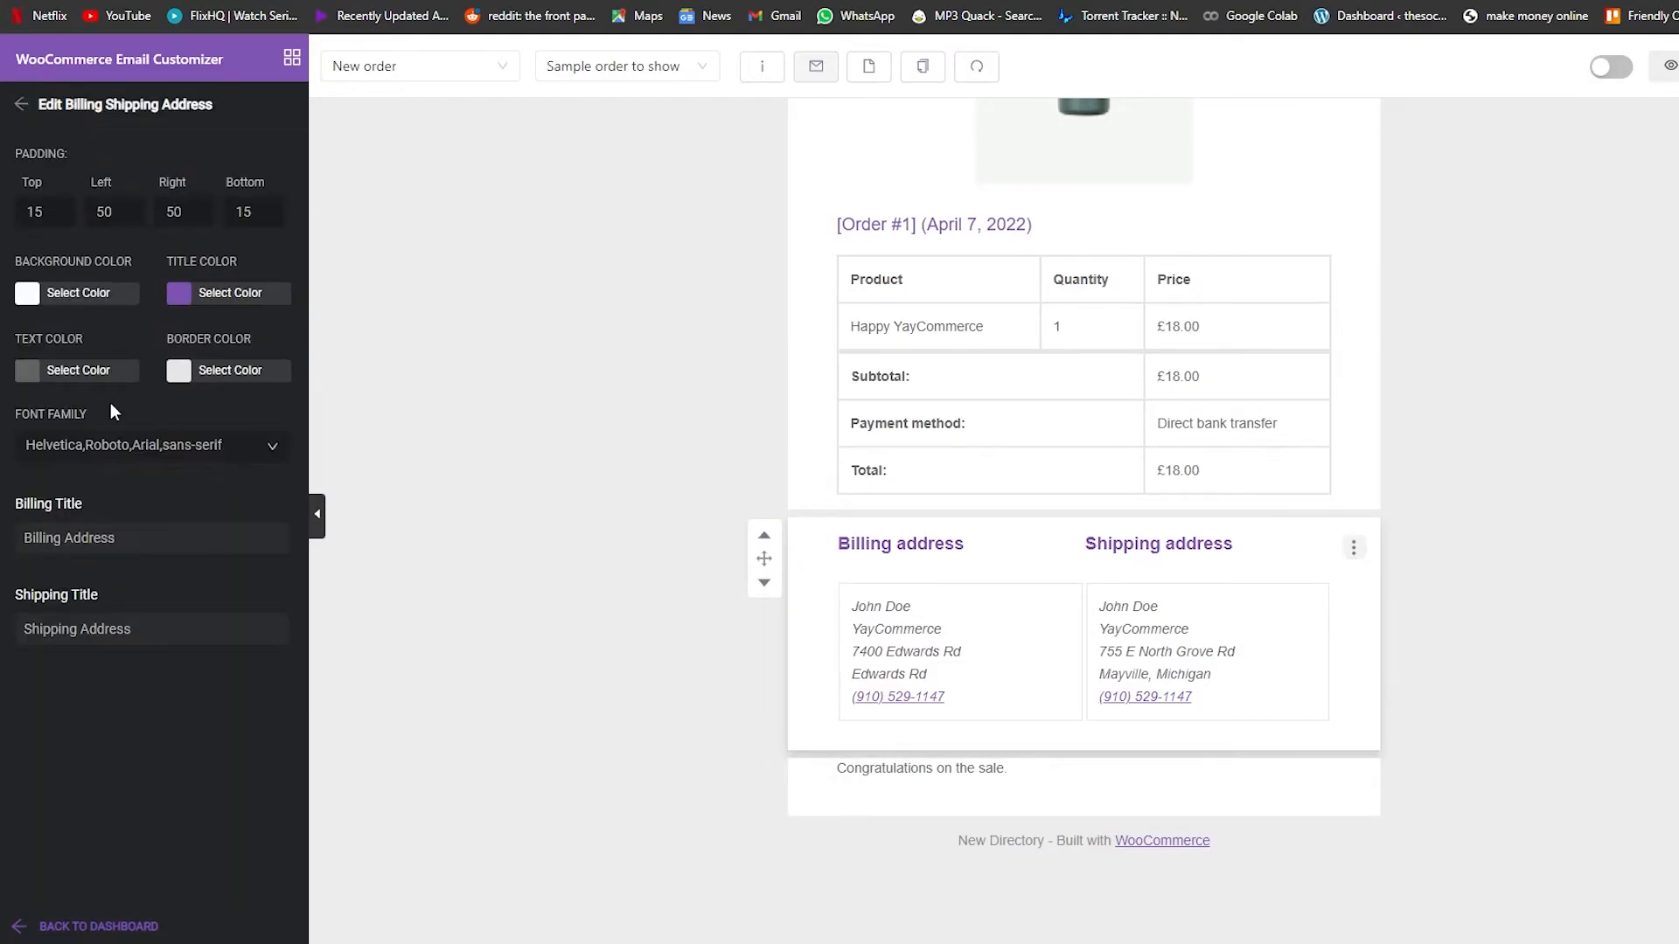
{"action": "left_click", "coordinate": [521, 288]}
{"action": "scroll", "coordinate": [1367, 751], "scroll_direction": "up", "scroll_amount": 5}
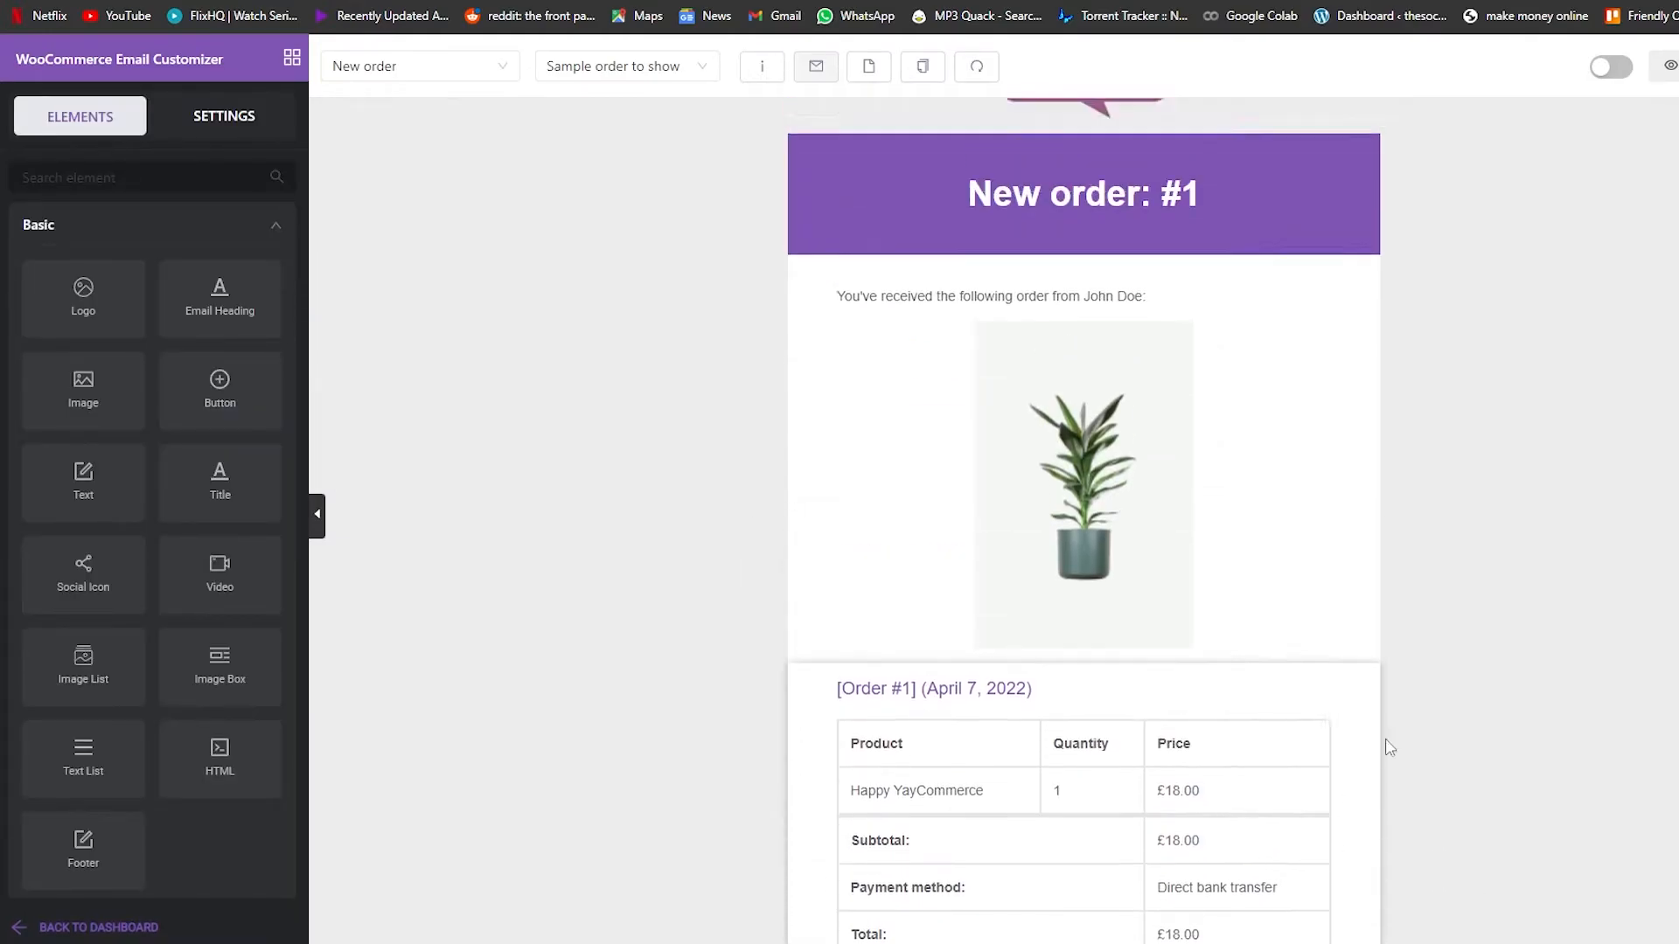
{"action": "scroll", "coordinate": [1342, 697], "scroll_direction": "down", "scroll_amount": 5}
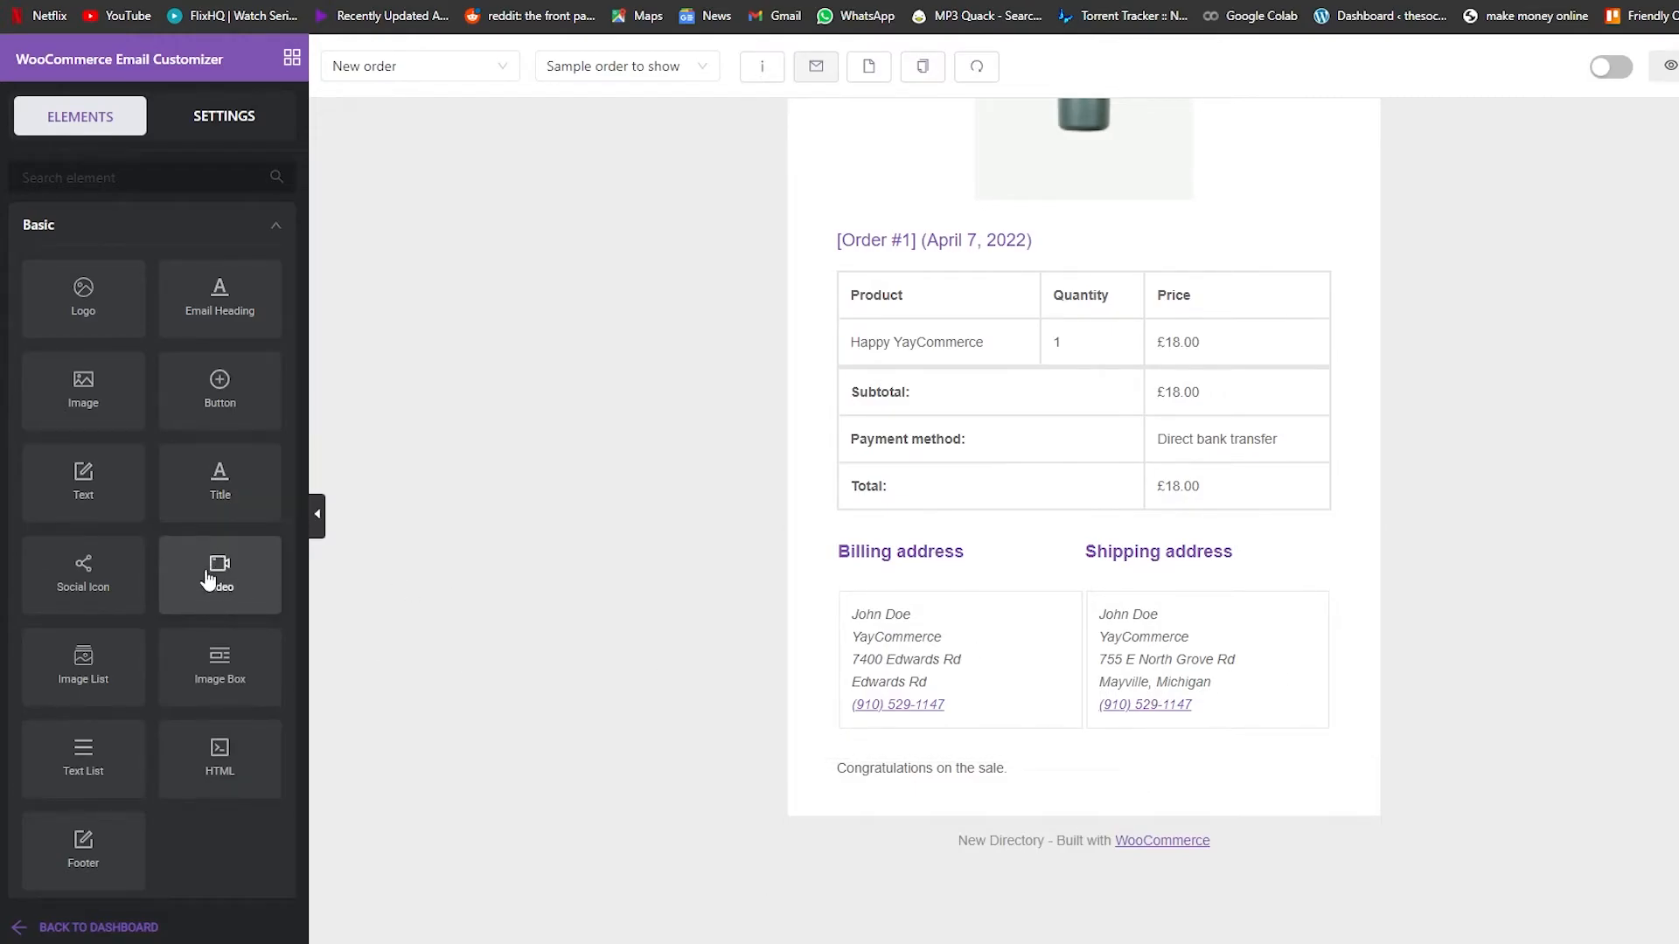
Add an Image Box element between the order table and the addresses, and open its image settings
{"action": "left_click_drag", "start_coordinate": [238, 678], "coordinate": [1245, 609]}
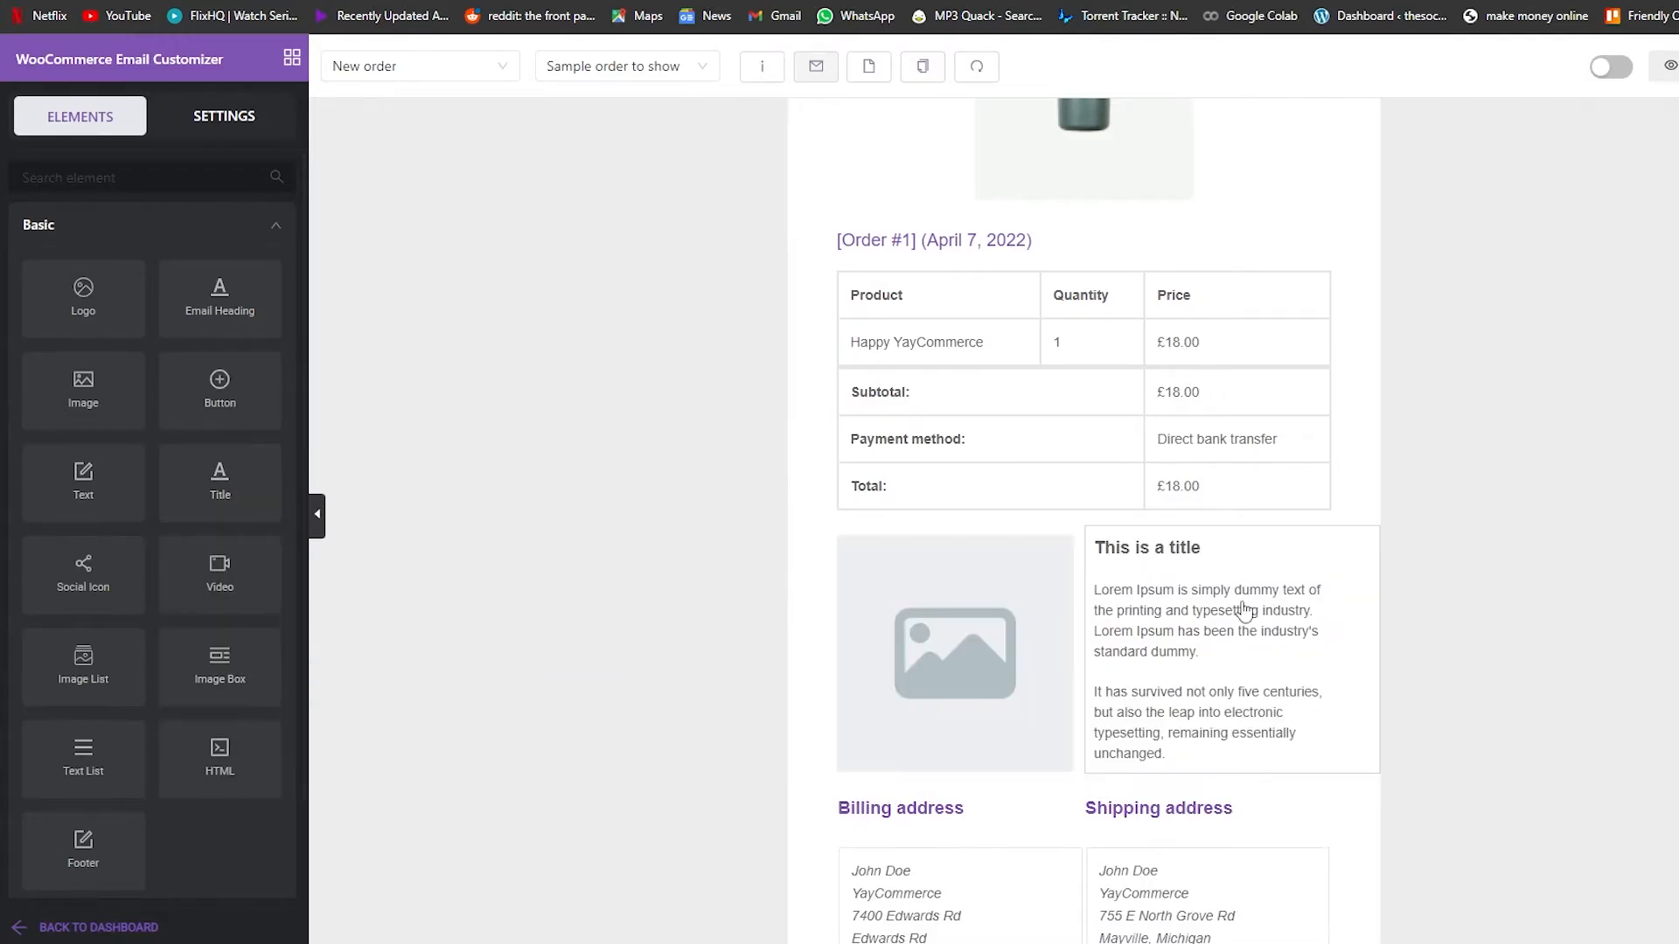
{"action": "scroll", "coordinate": [1245, 609], "scroll_direction": "down", "scroll_amount": 3}
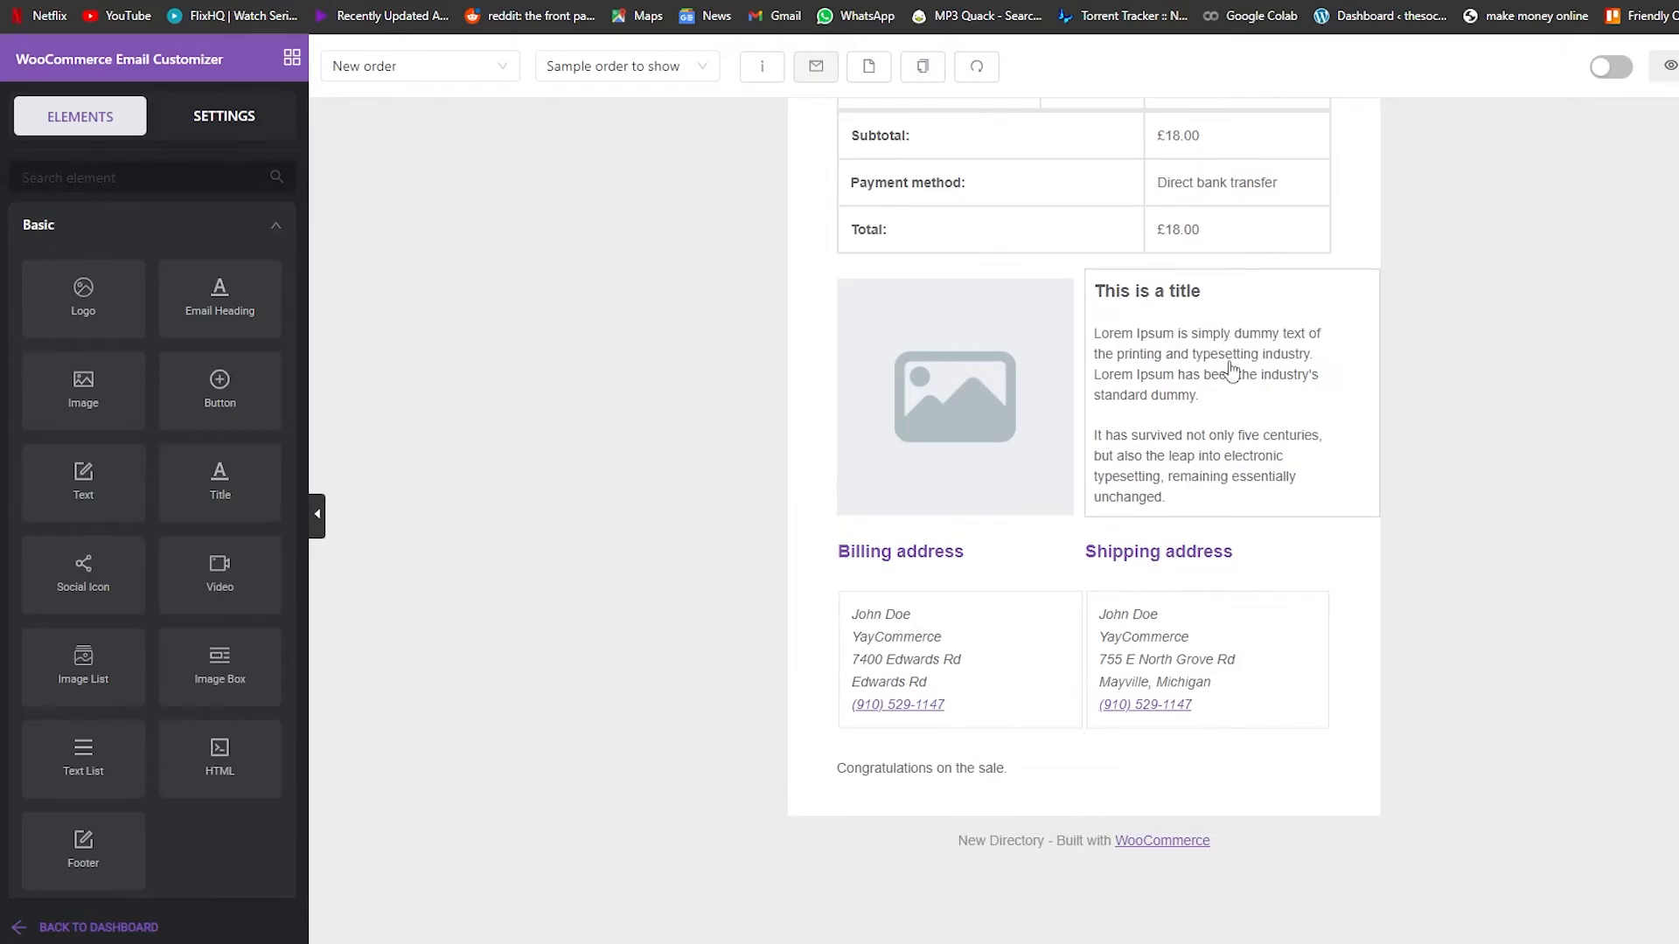
{"action": "left_click", "coordinate": [954, 393]}
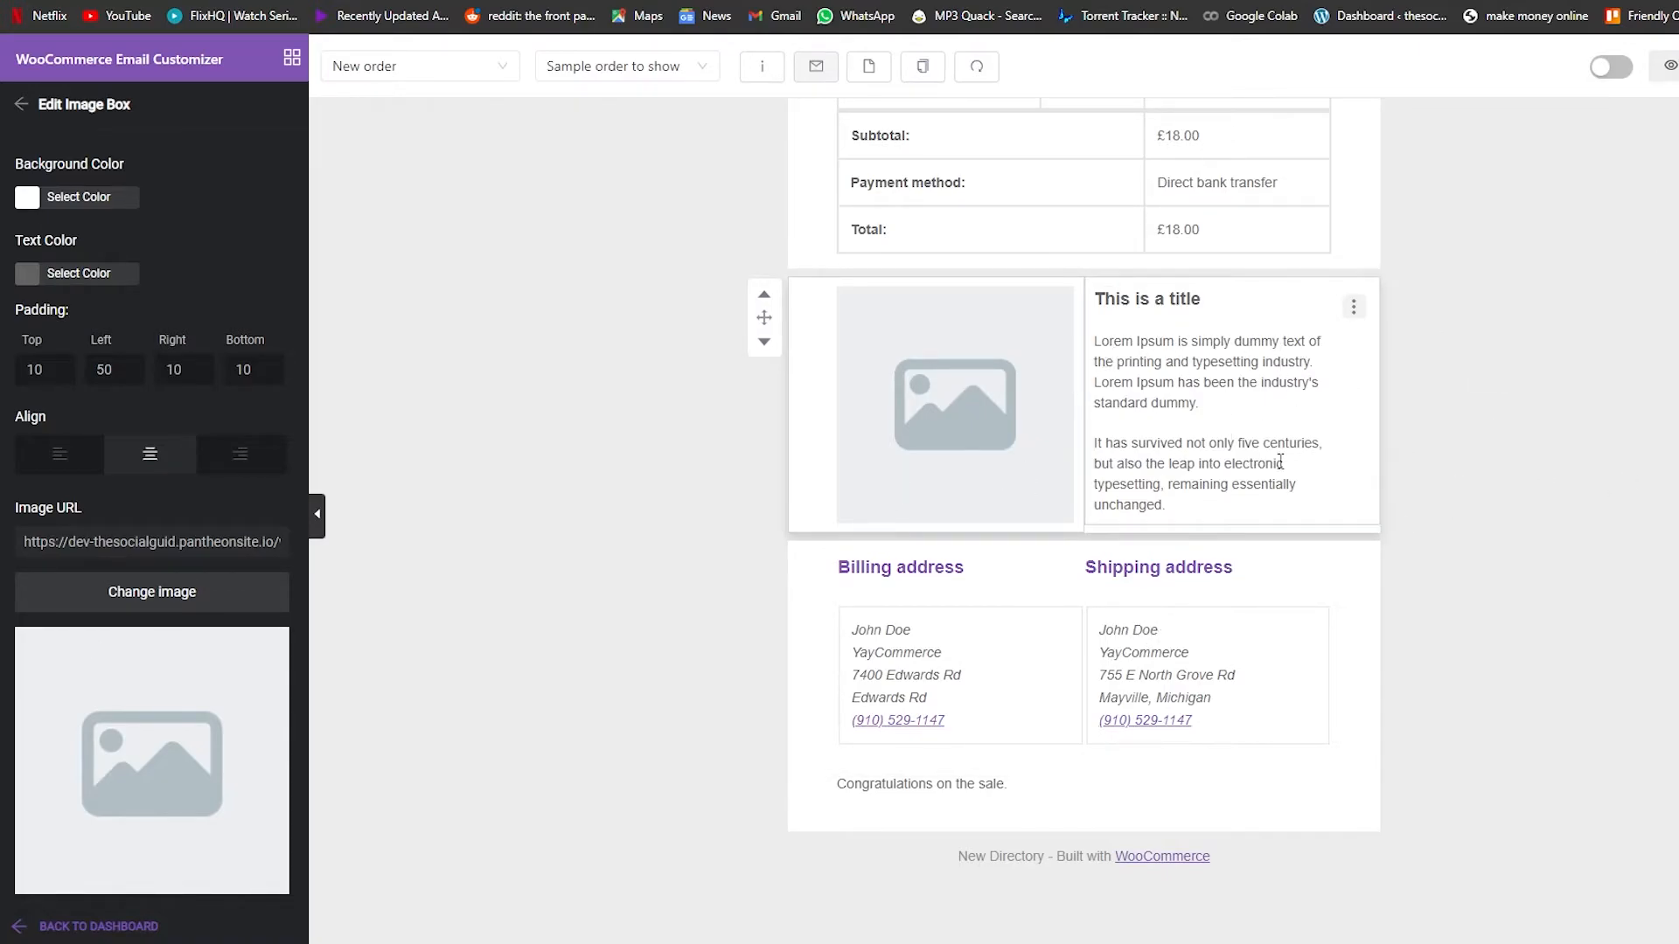
{"action": "scroll", "coordinate": [1188, 594], "scroll_direction": "down", "scroll_amount": 1}
{"action": "scroll", "coordinate": [1364, 647], "scroll_direction": "up", "scroll_amount": 2}
{"action": "scroll", "coordinate": [1486, 613], "scroll_direction": "down", "scroll_amount": 2}
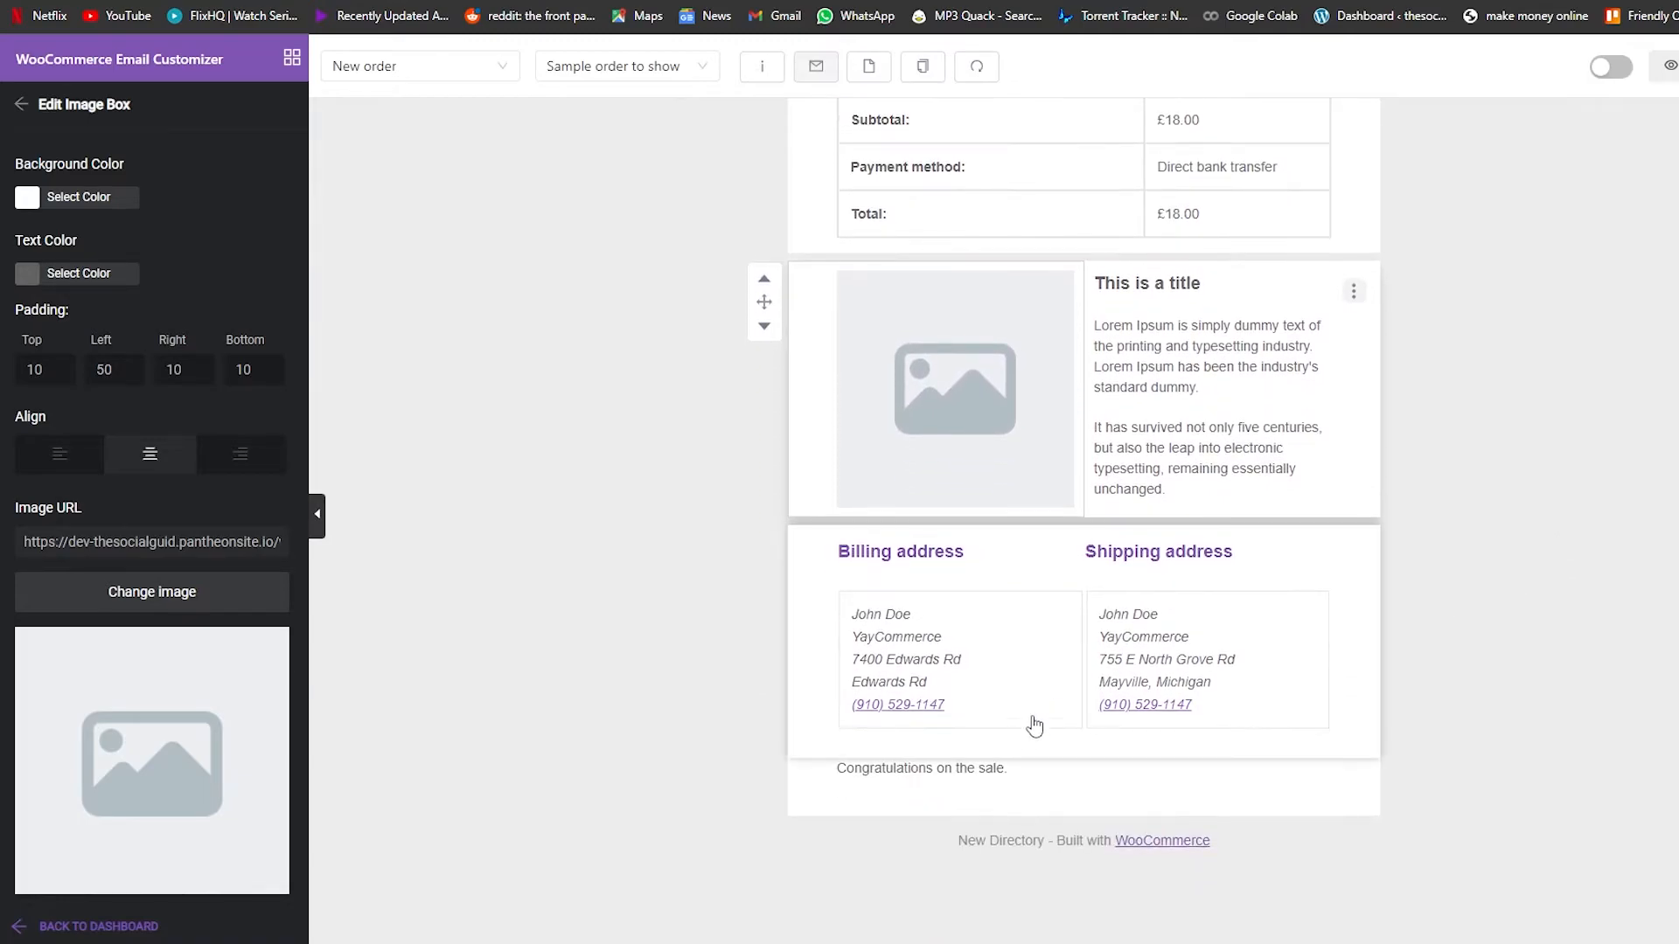
Switch to the Failed order email template and review its layout
{"action": "scroll", "coordinate": [1015, 739], "scroll_direction": "up", "scroll_amount": 4}
{"action": "scroll", "coordinate": [990, 751], "scroll_direction": "up", "scroll_amount": 5}
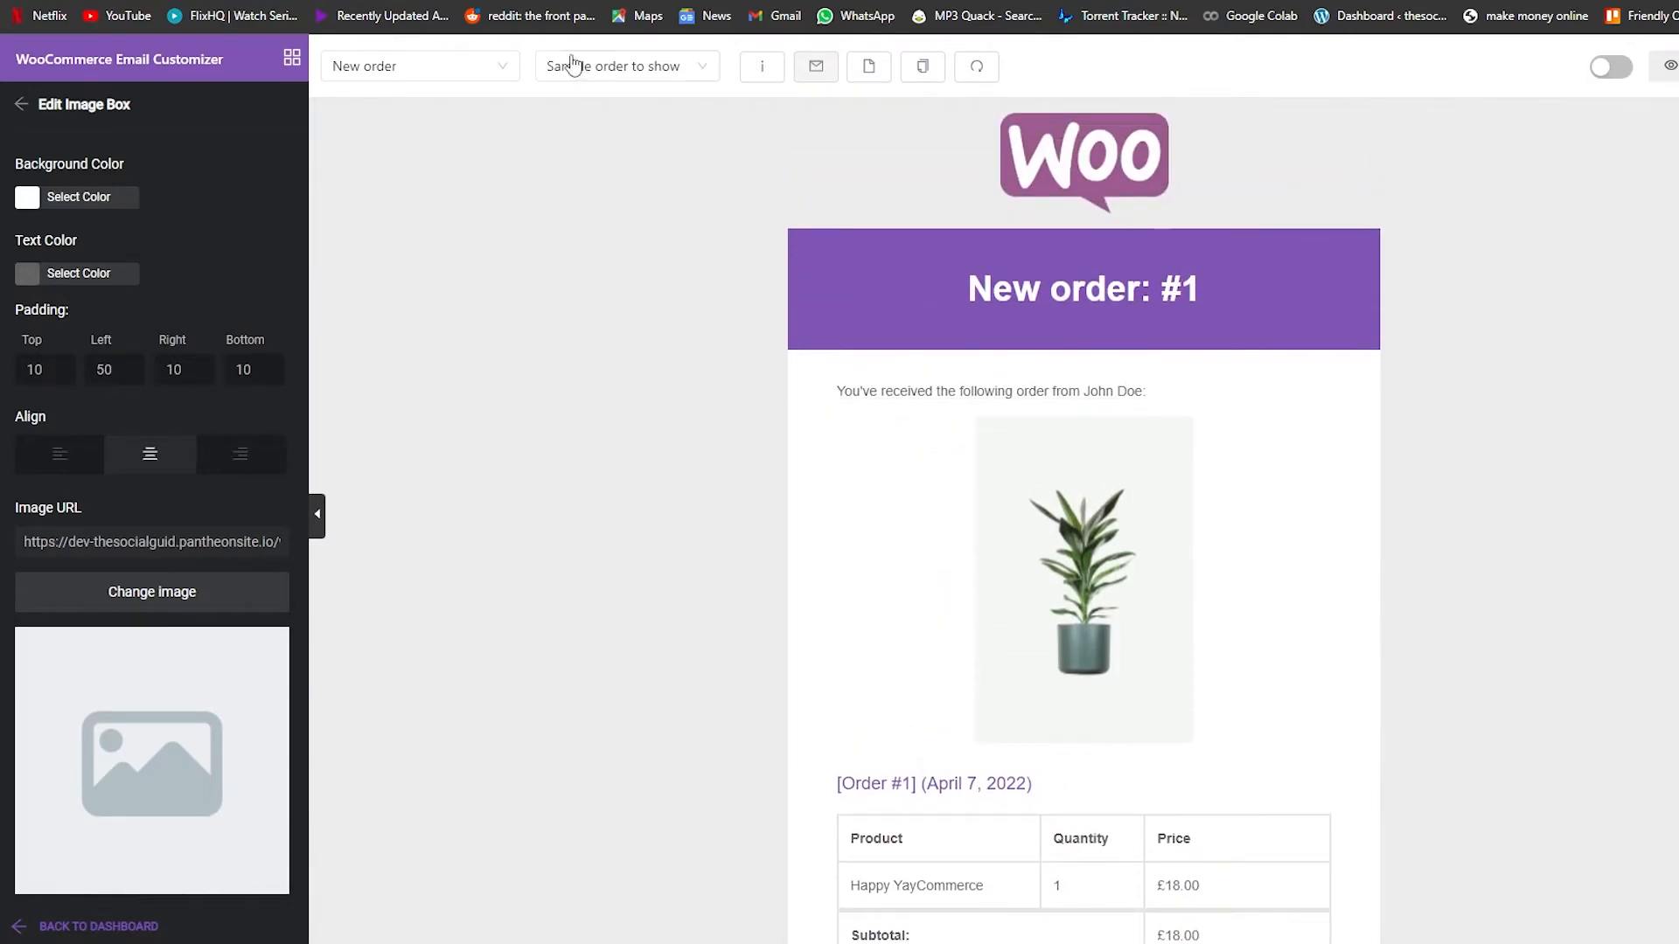
{"action": "left_click", "coordinate": [490, 70]}
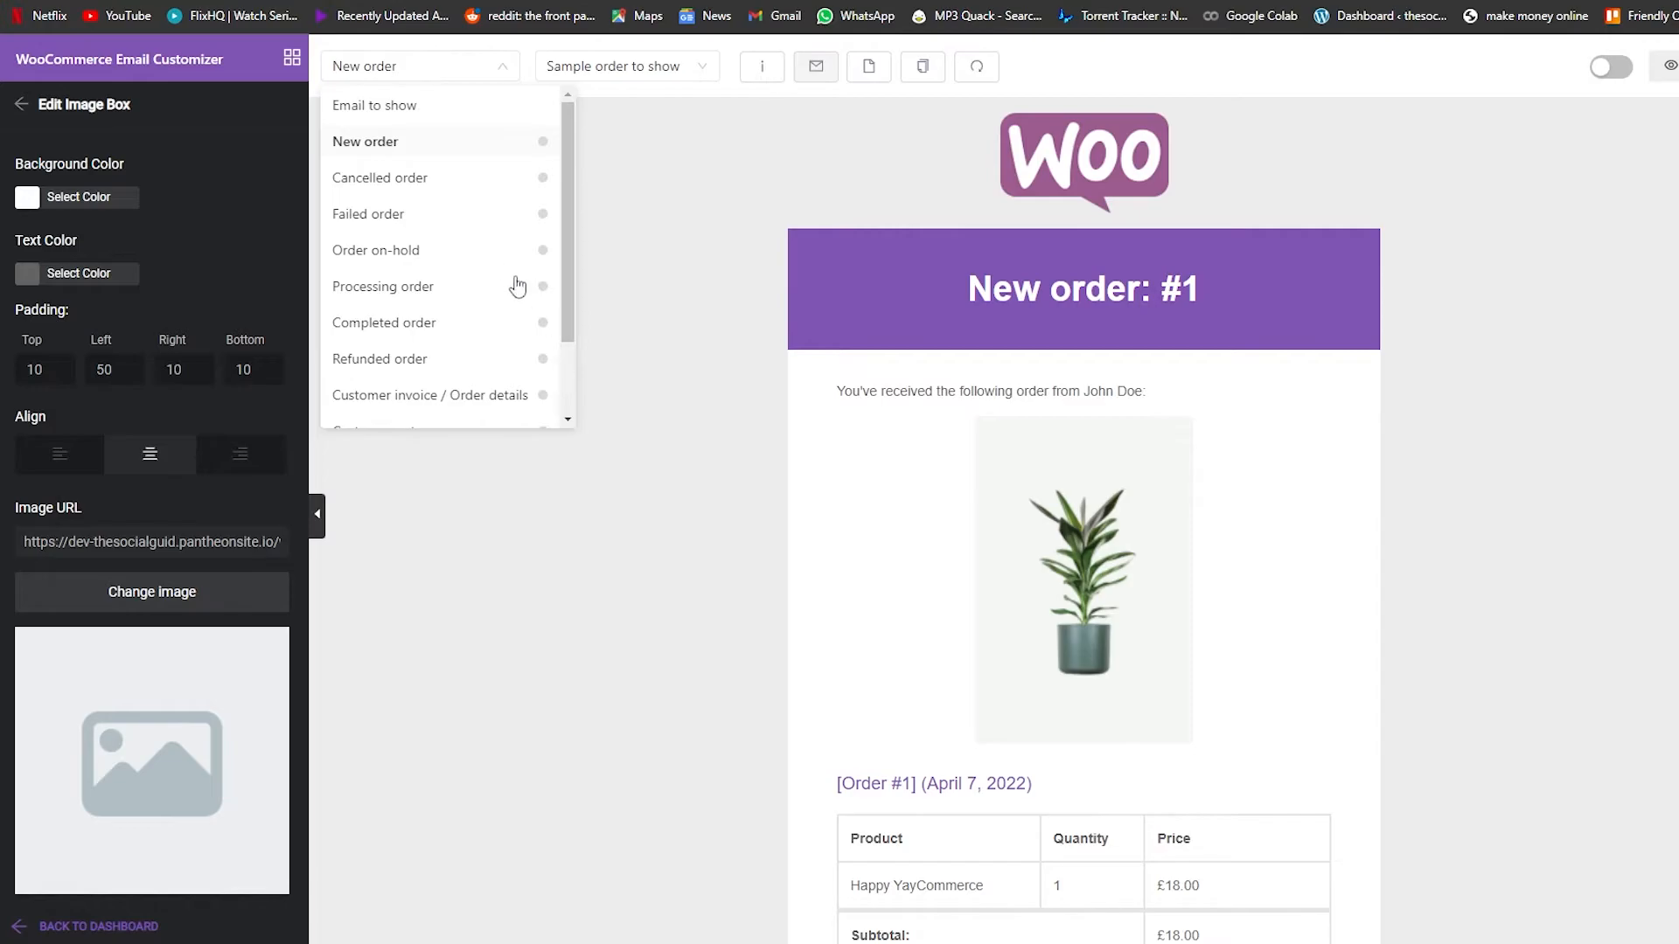
{"action": "left_click", "coordinate": [453, 221]}
{"action": "left_click", "coordinate": [736, 527]}
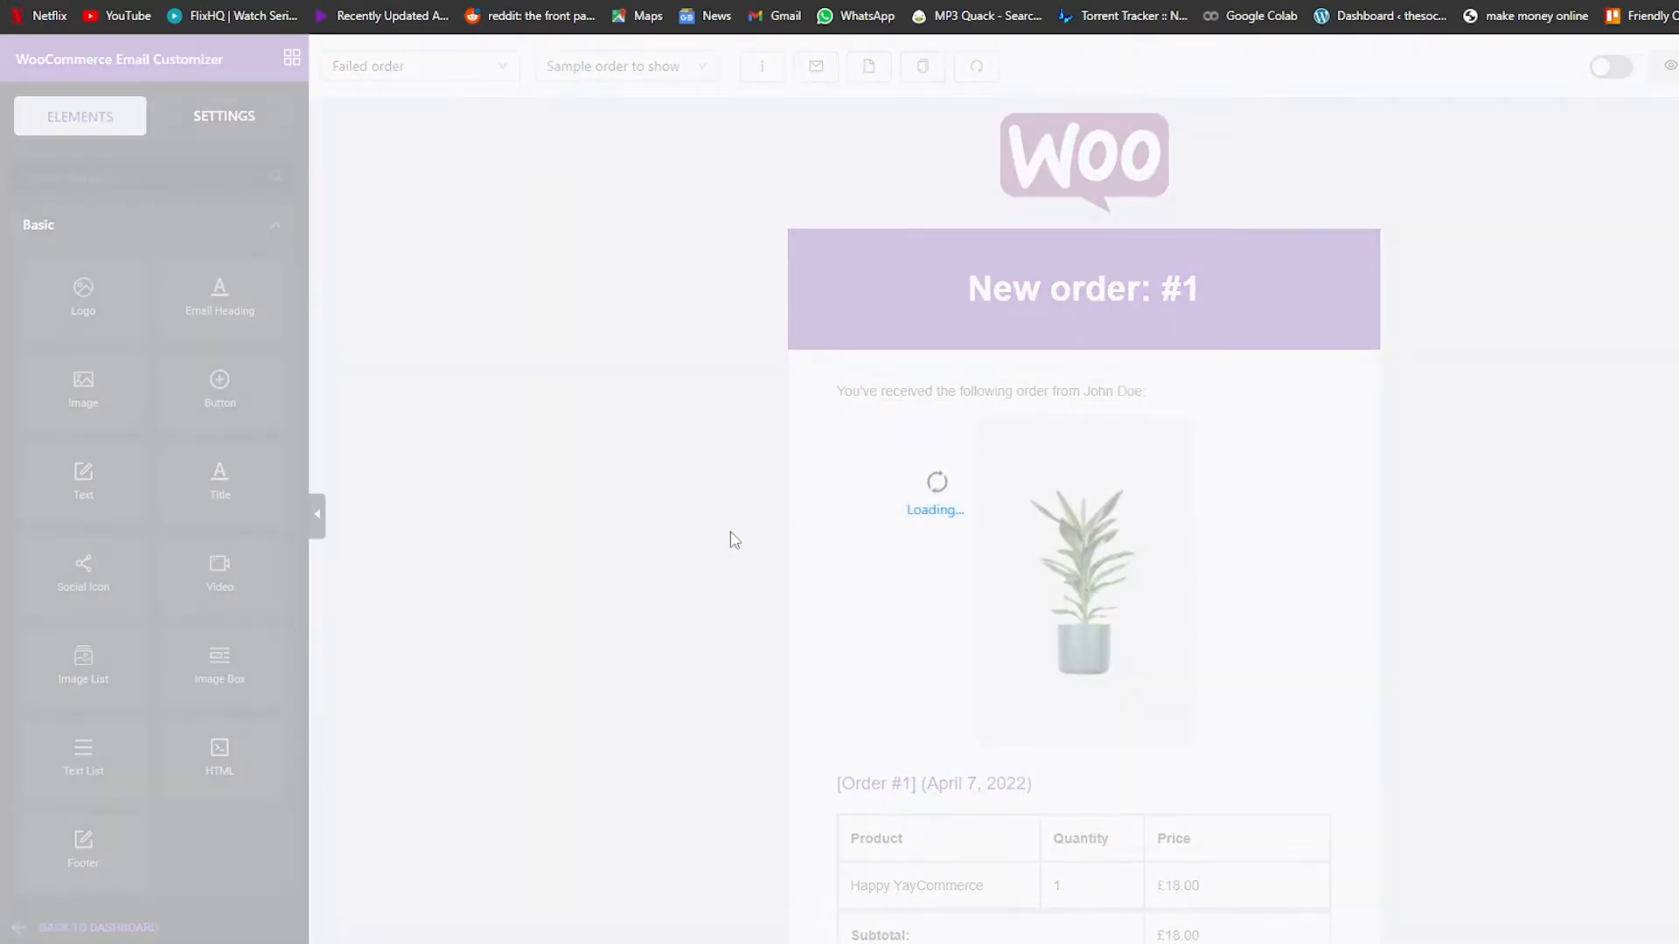
{"action": "scroll", "coordinate": [728, 532], "scroll_direction": "down", "scroll_amount": 2}
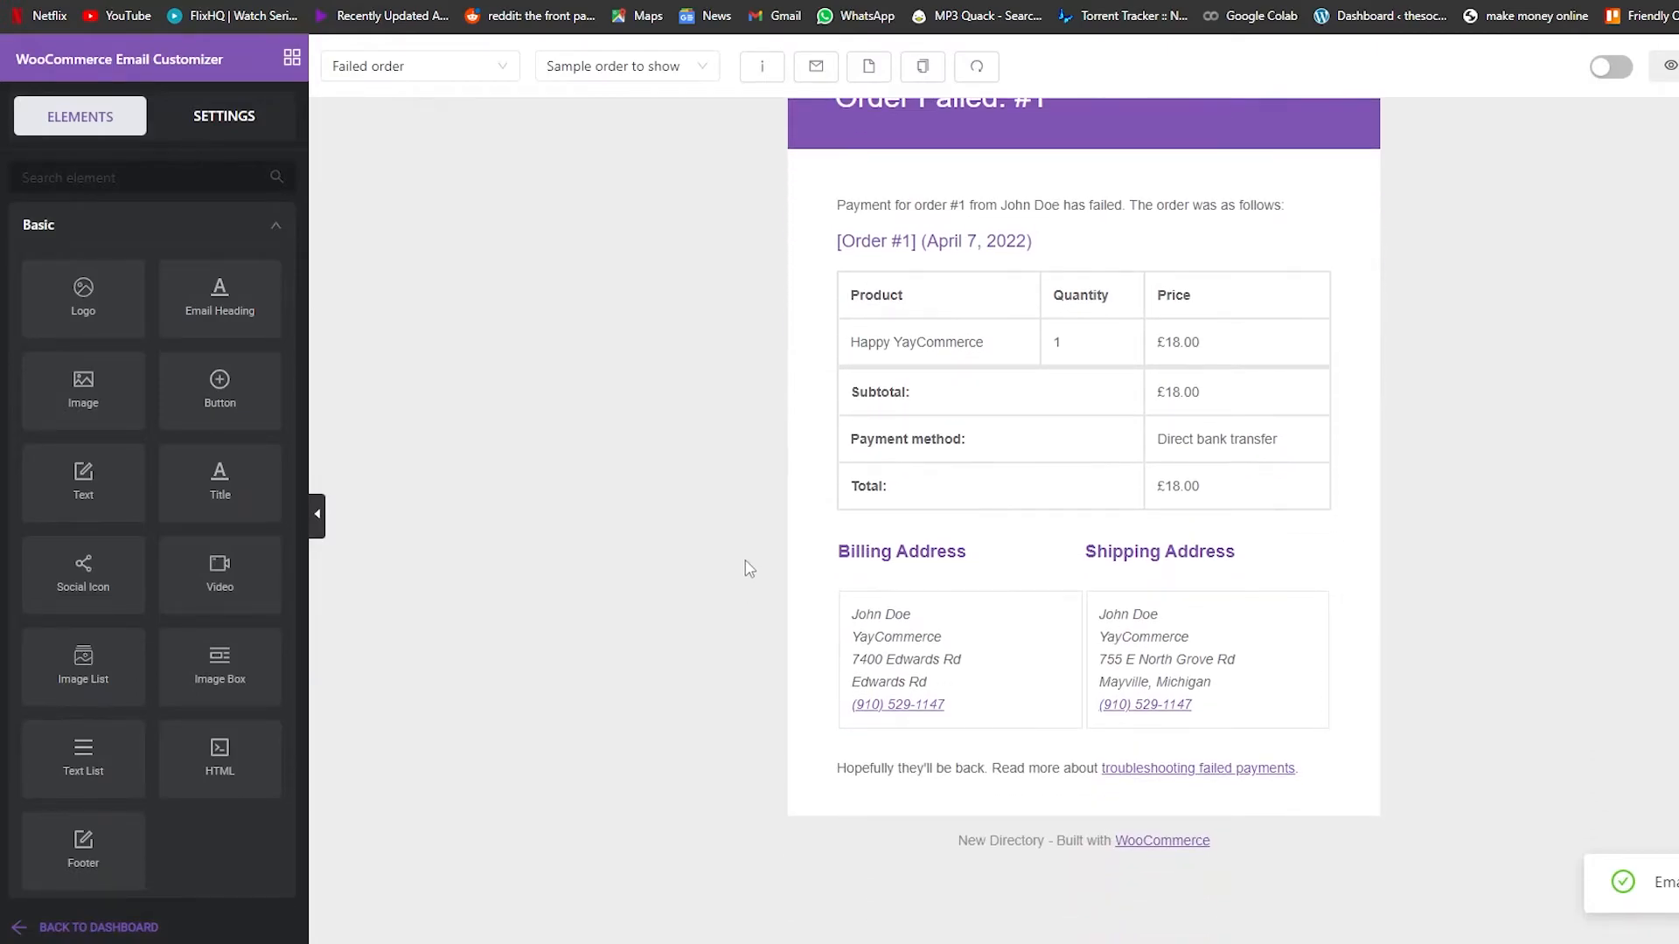
{"action": "scroll", "coordinate": [752, 586], "scroll_direction": "up", "scroll_amount": 2}
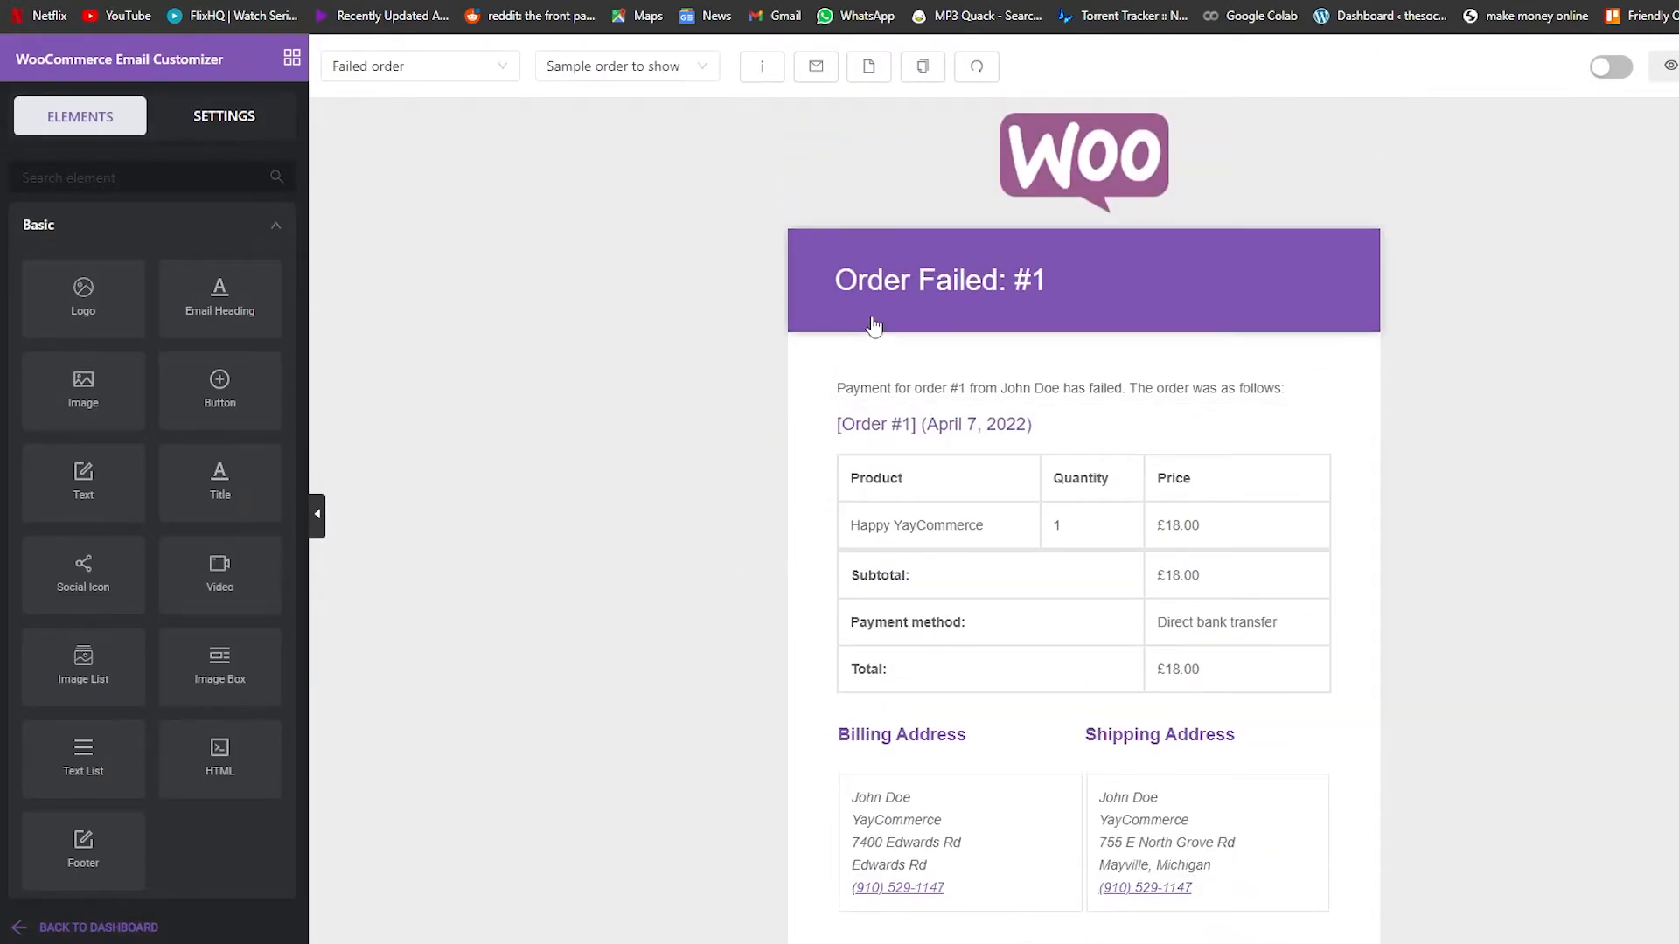
Switch to the Completed order email template and review its content from header to footer
{"action": "left_click", "coordinate": [450, 75]}
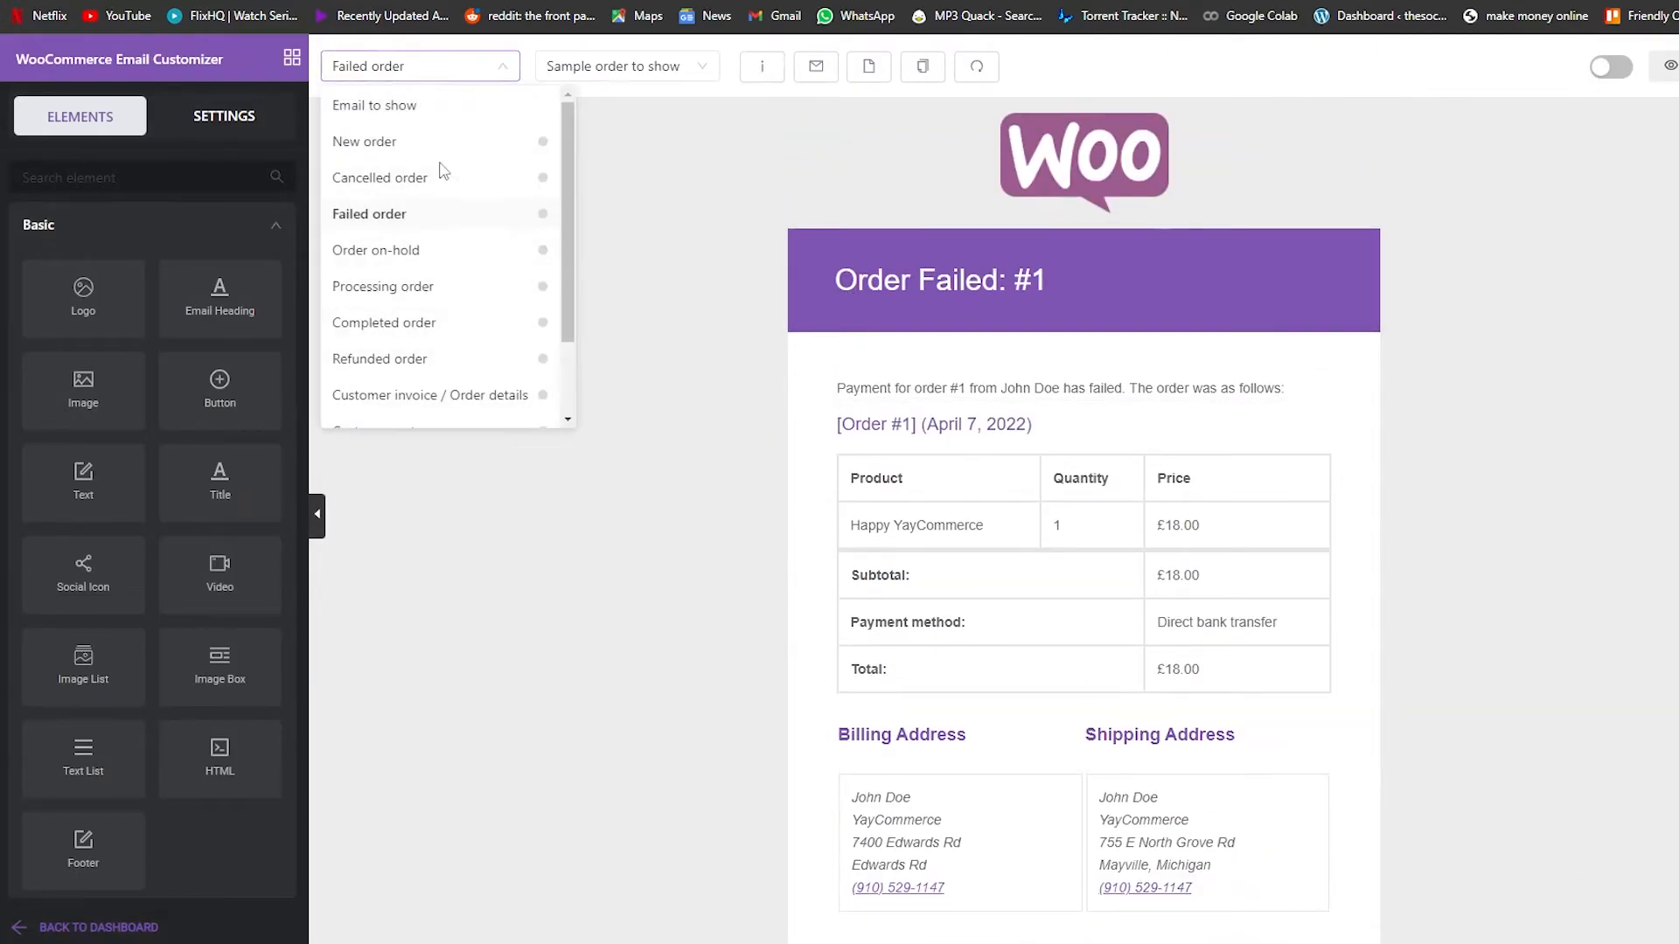
{"action": "left_click", "coordinate": [444, 337]}
{"action": "scroll", "coordinate": [1437, 501], "scroll_direction": "down", "scroll_amount": 2}
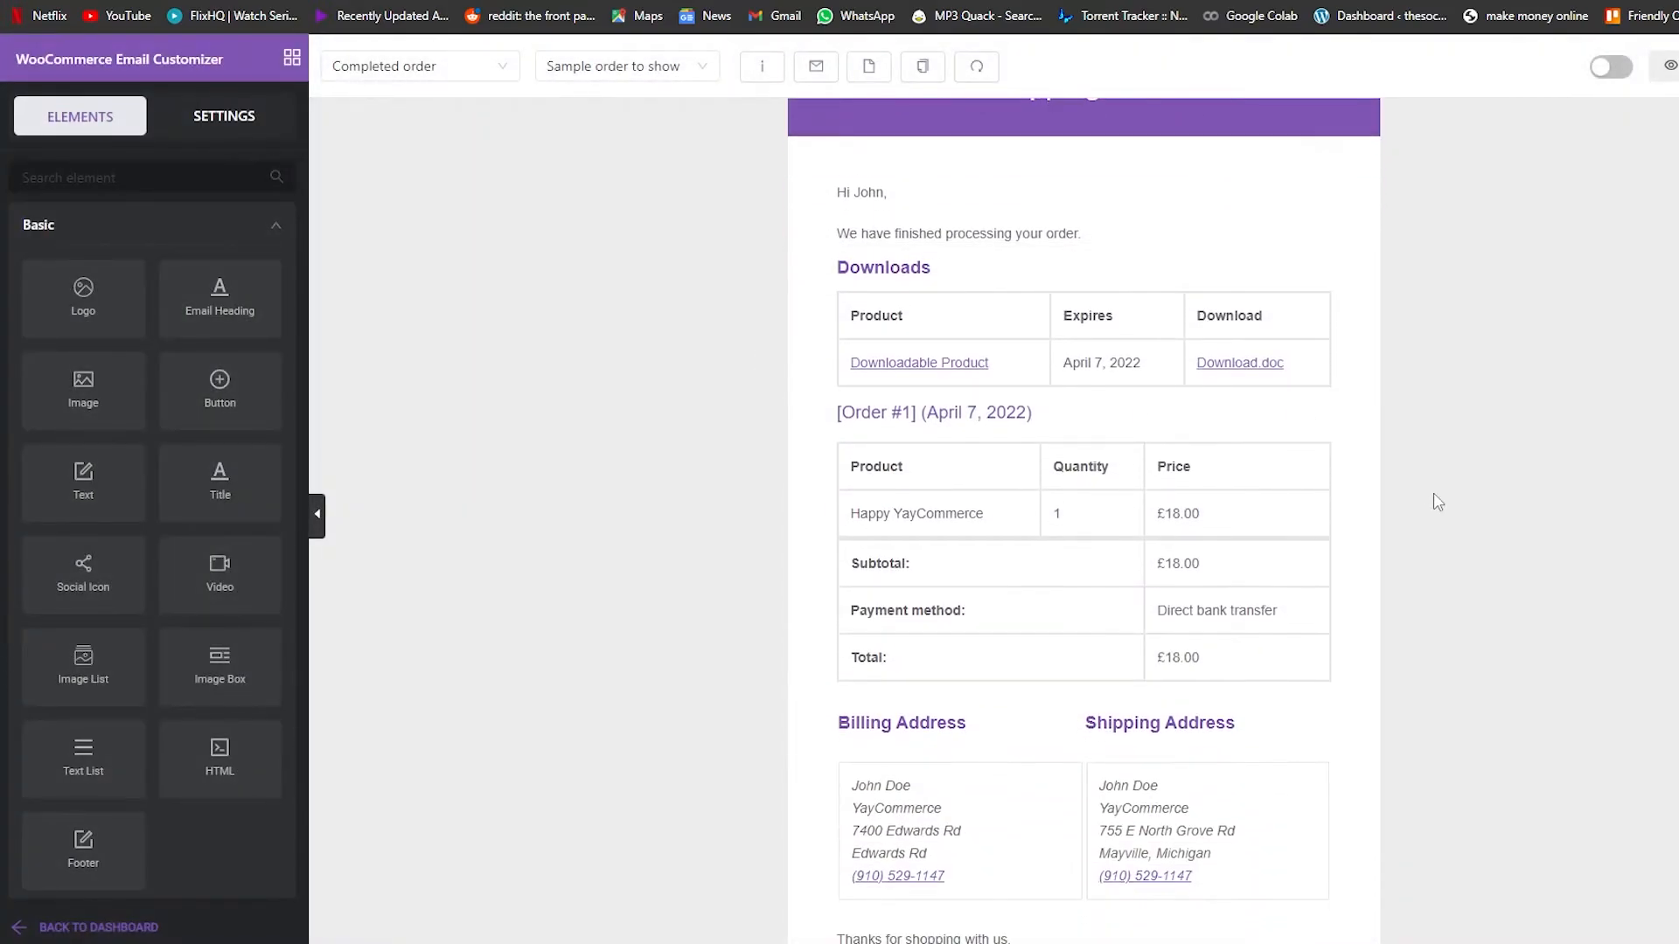
{"action": "scroll", "coordinate": [1437, 501], "scroll_direction": "down", "scroll_amount": 2}
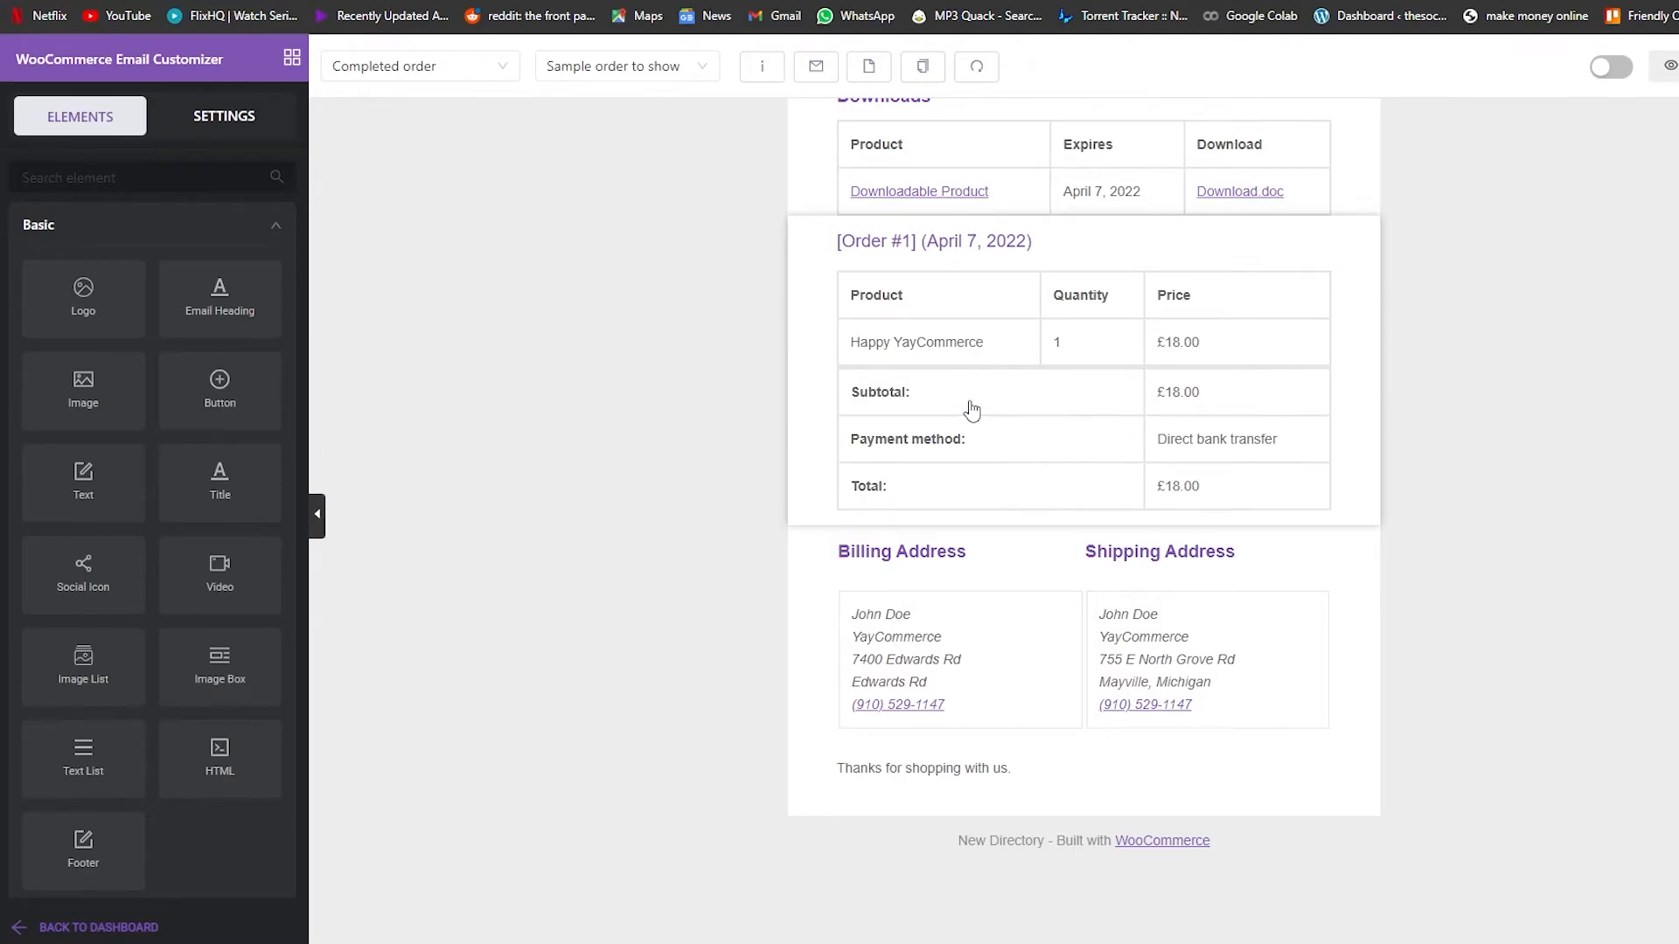
{"action": "scroll", "coordinate": [1181, 695], "scroll_direction": "up", "scroll_amount": 4}
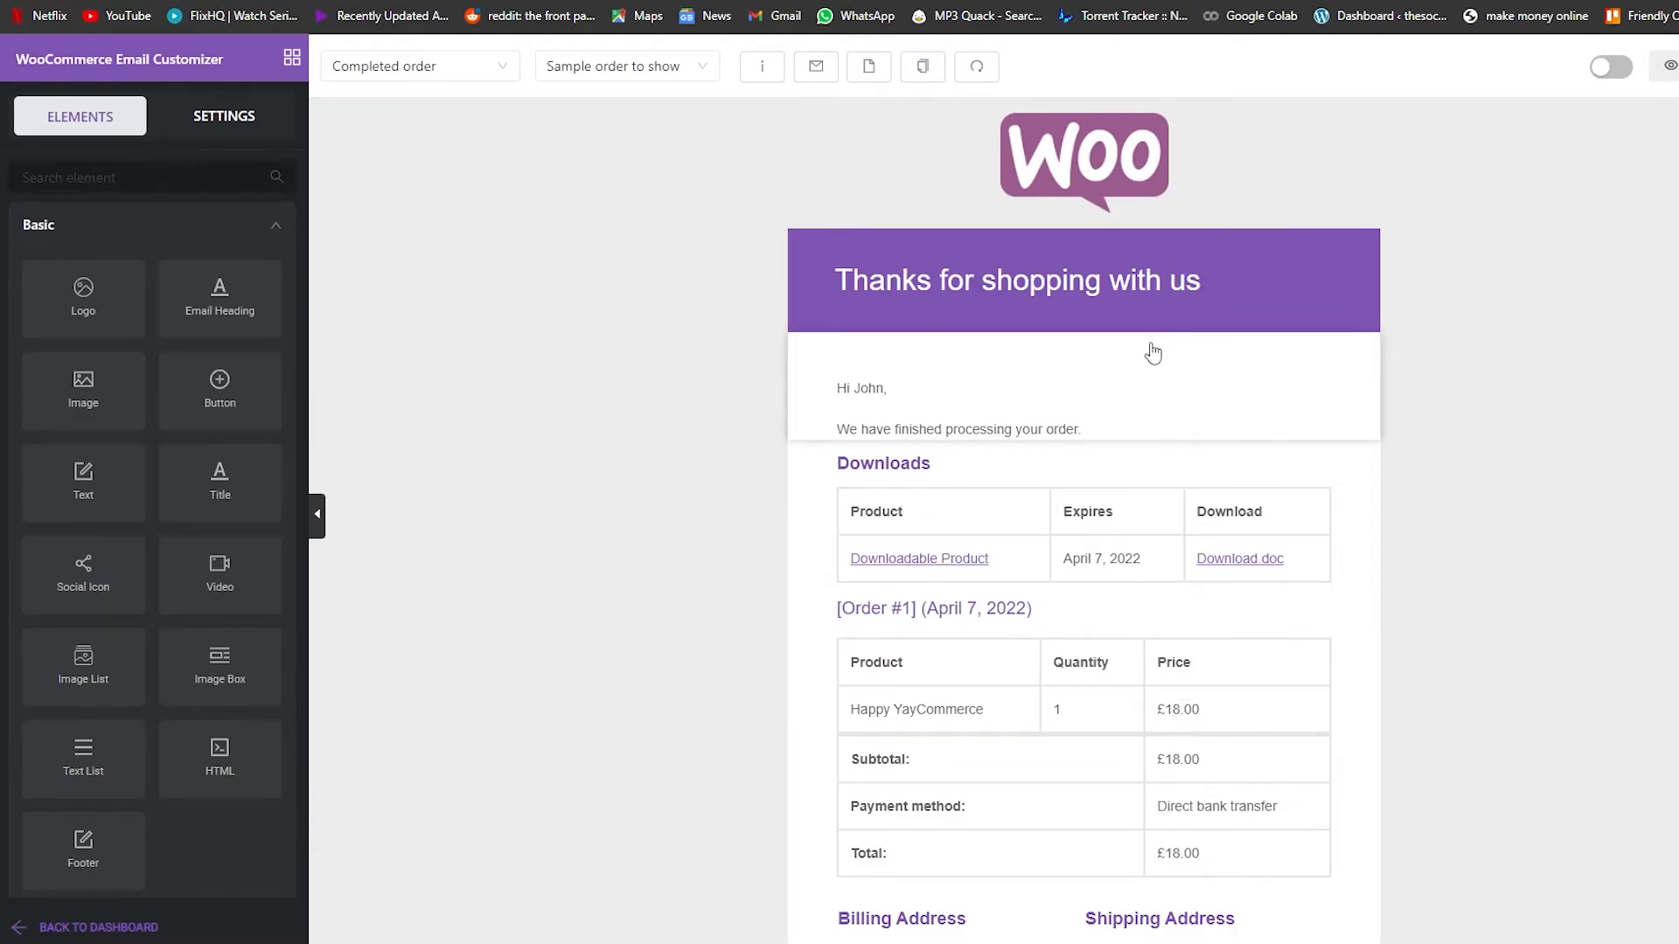
Preview the Completed order email in desktop and mobile views, and close the preview
{"action": "left_click", "coordinate": [1520, 80]}
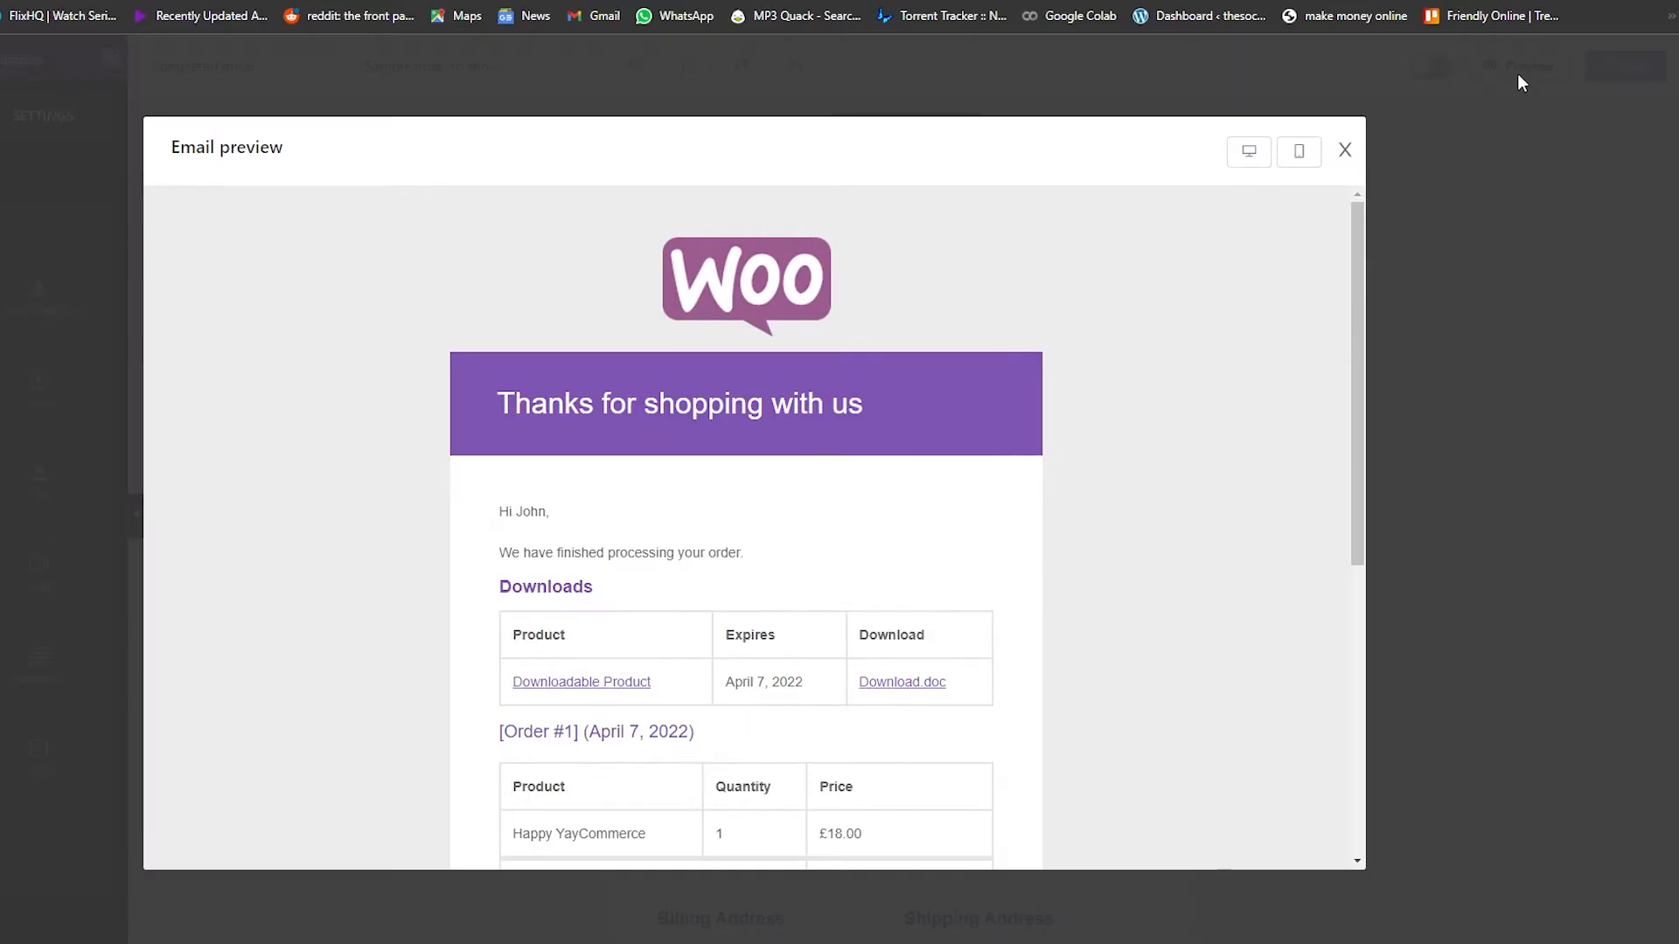
{"action": "scroll", "coordinate": [1032, 427], "scroll_direction": "down", "scroll_amount": 3}
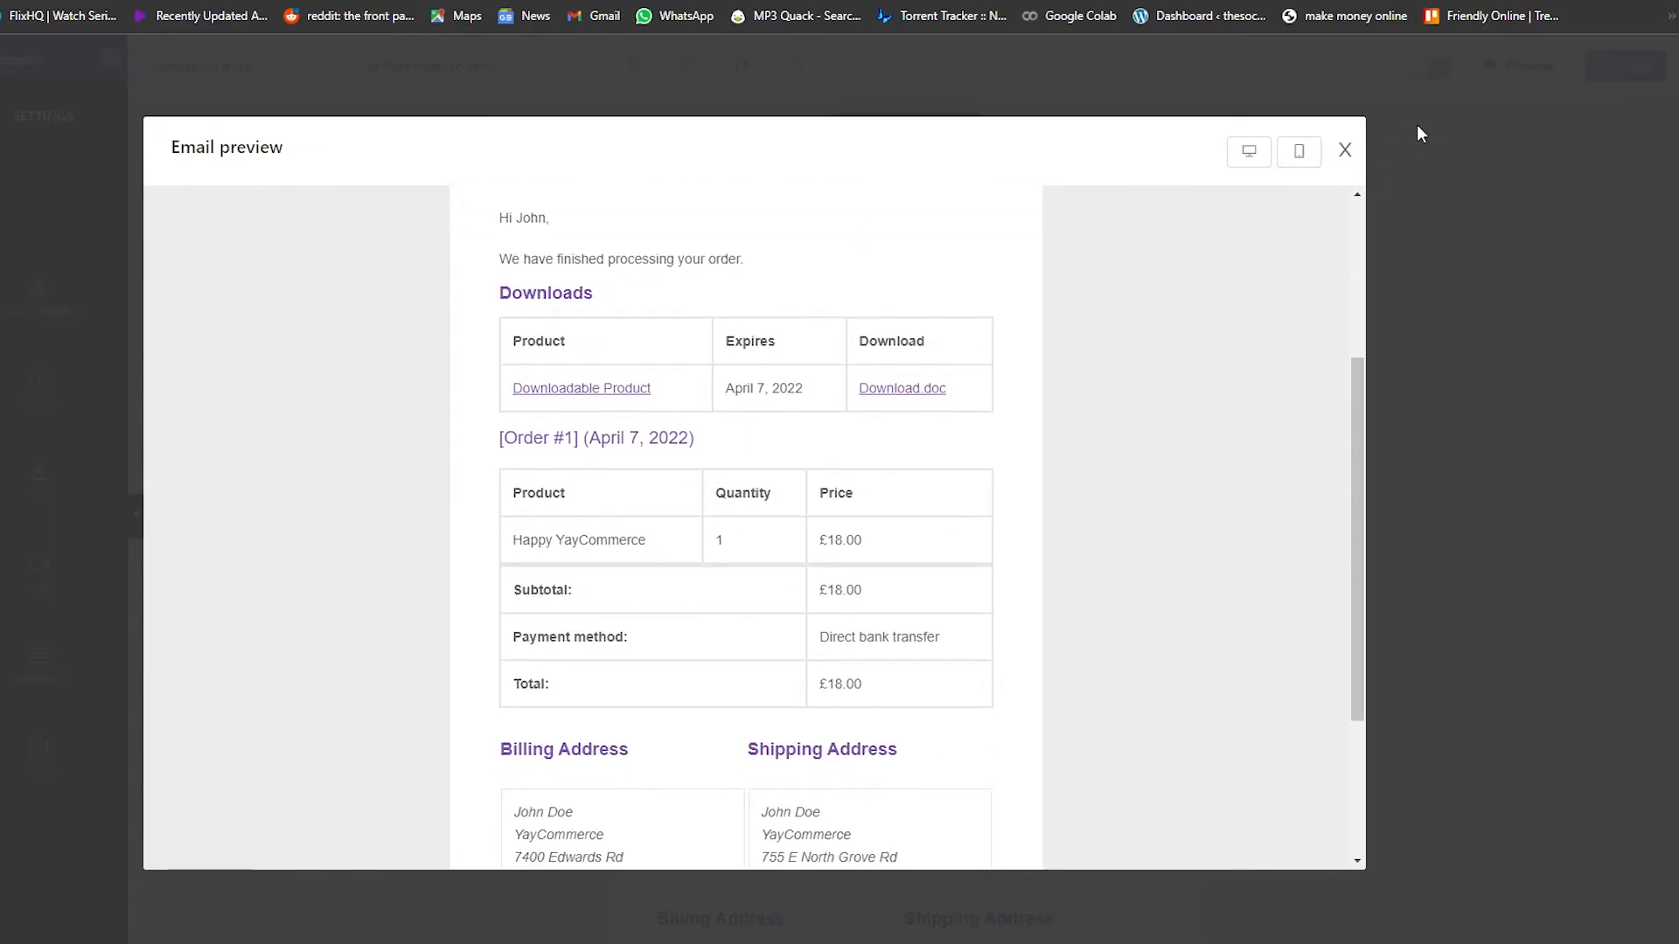
{"action": "left_click", "coordinate": [1297, 154]}
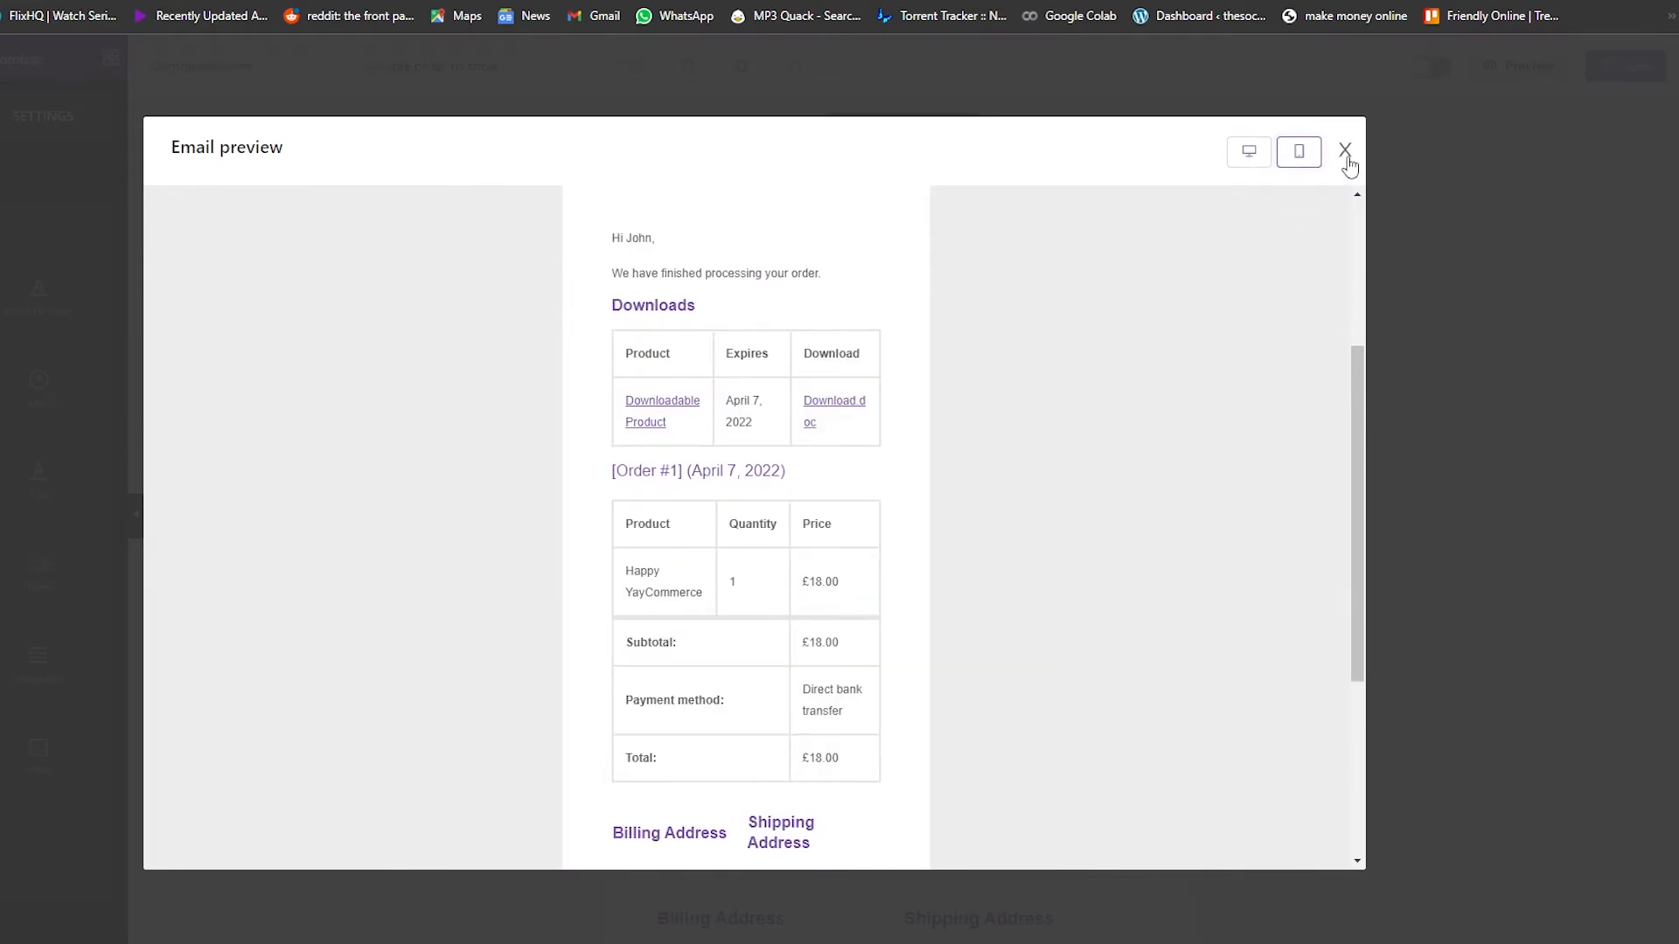
{"action": "left_click", "coordinate": [1346, 151]}
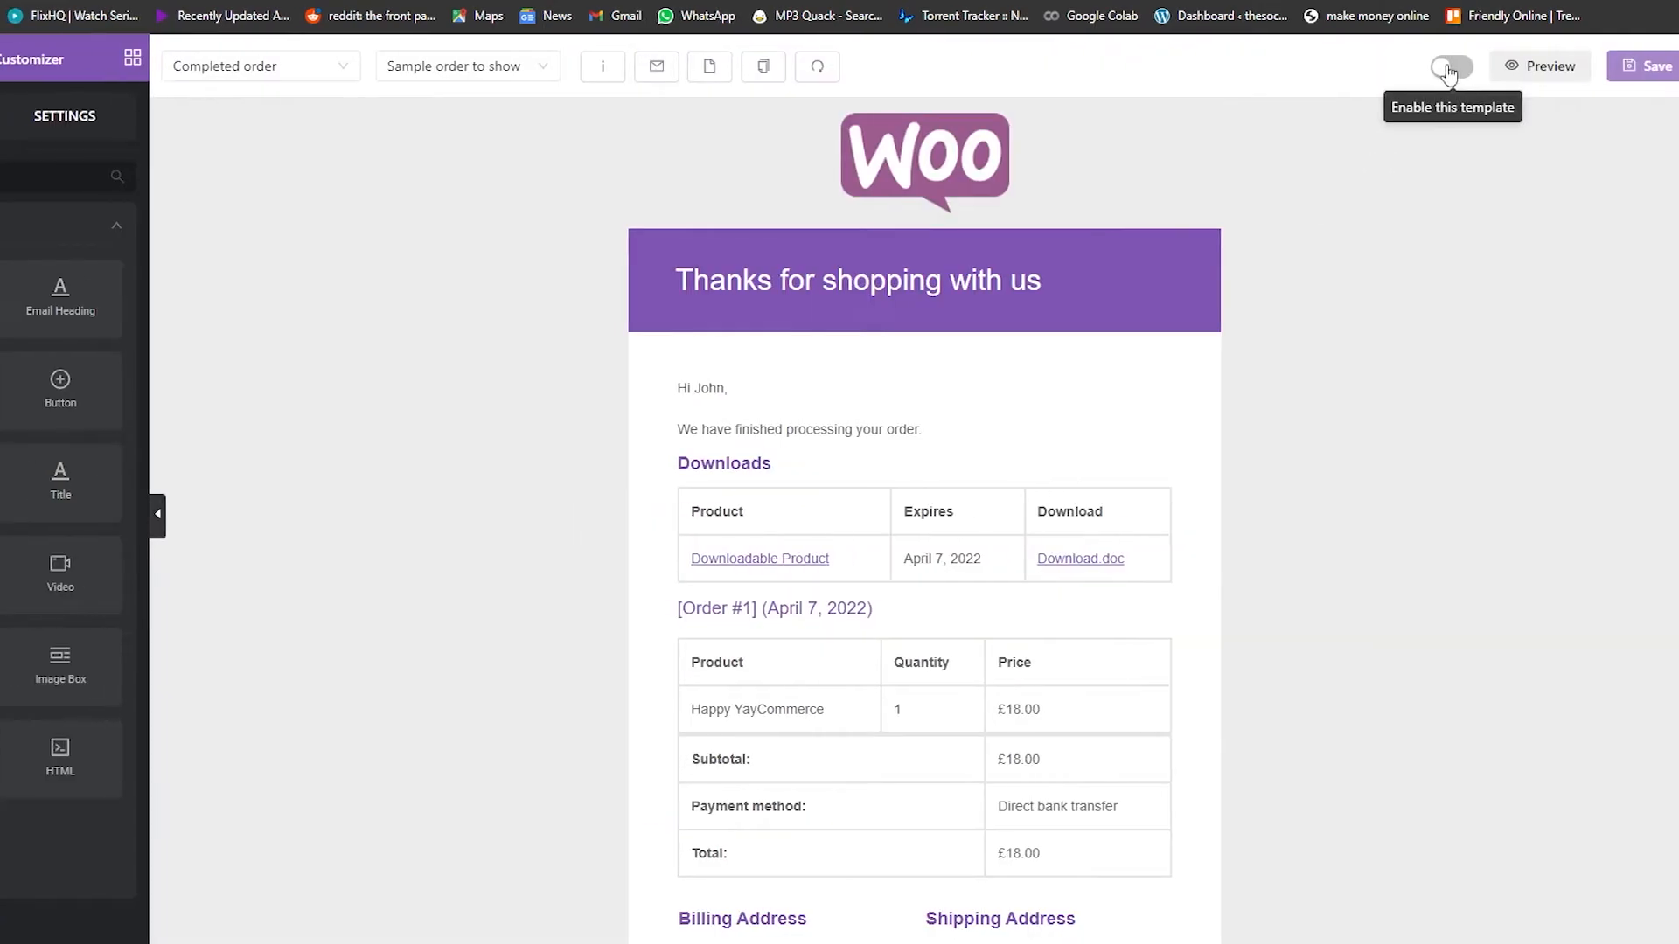
Return to the Failed order email template and enable it
{"action": "scroll", "coordinate": [515, 749], "scroll_direction": "down", "scroll_amount": 4}
{"action": "scroll", "coordinate": [682, 479], "scroll_direction": "up", "scroll_amount": 4}
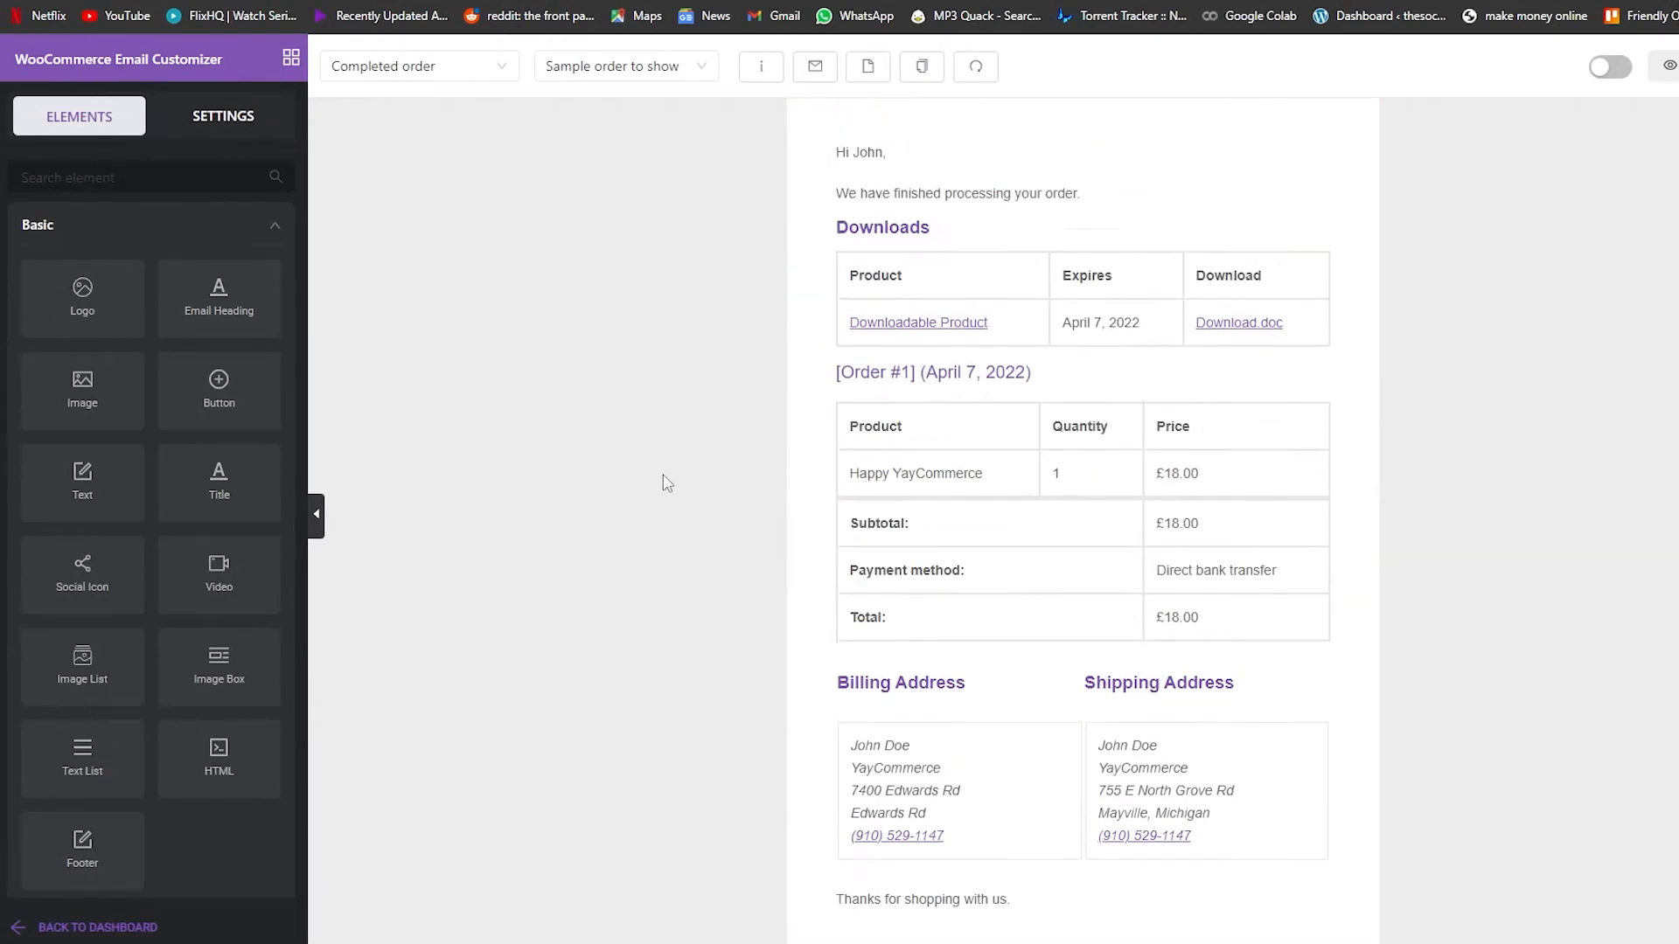
{"action": "left_click", "coordinate": [487, 68]}
{"action": "left_click", "coordinate": [458, 218]}
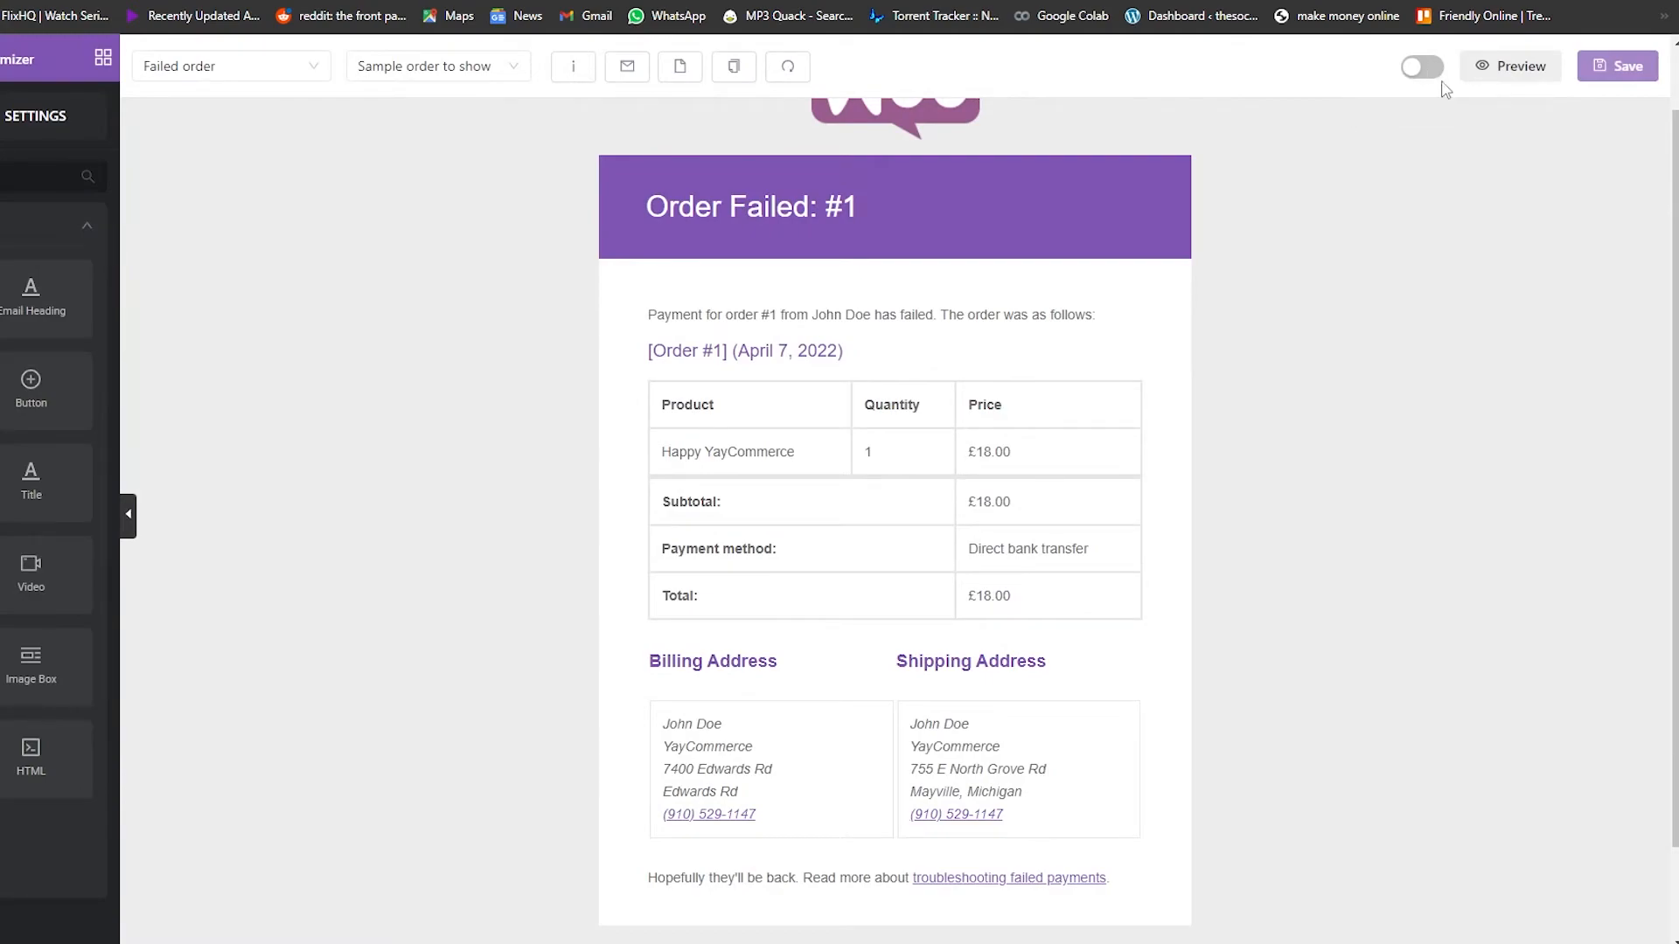
{"action": "left_click", "coordinate": [1419, 67]}
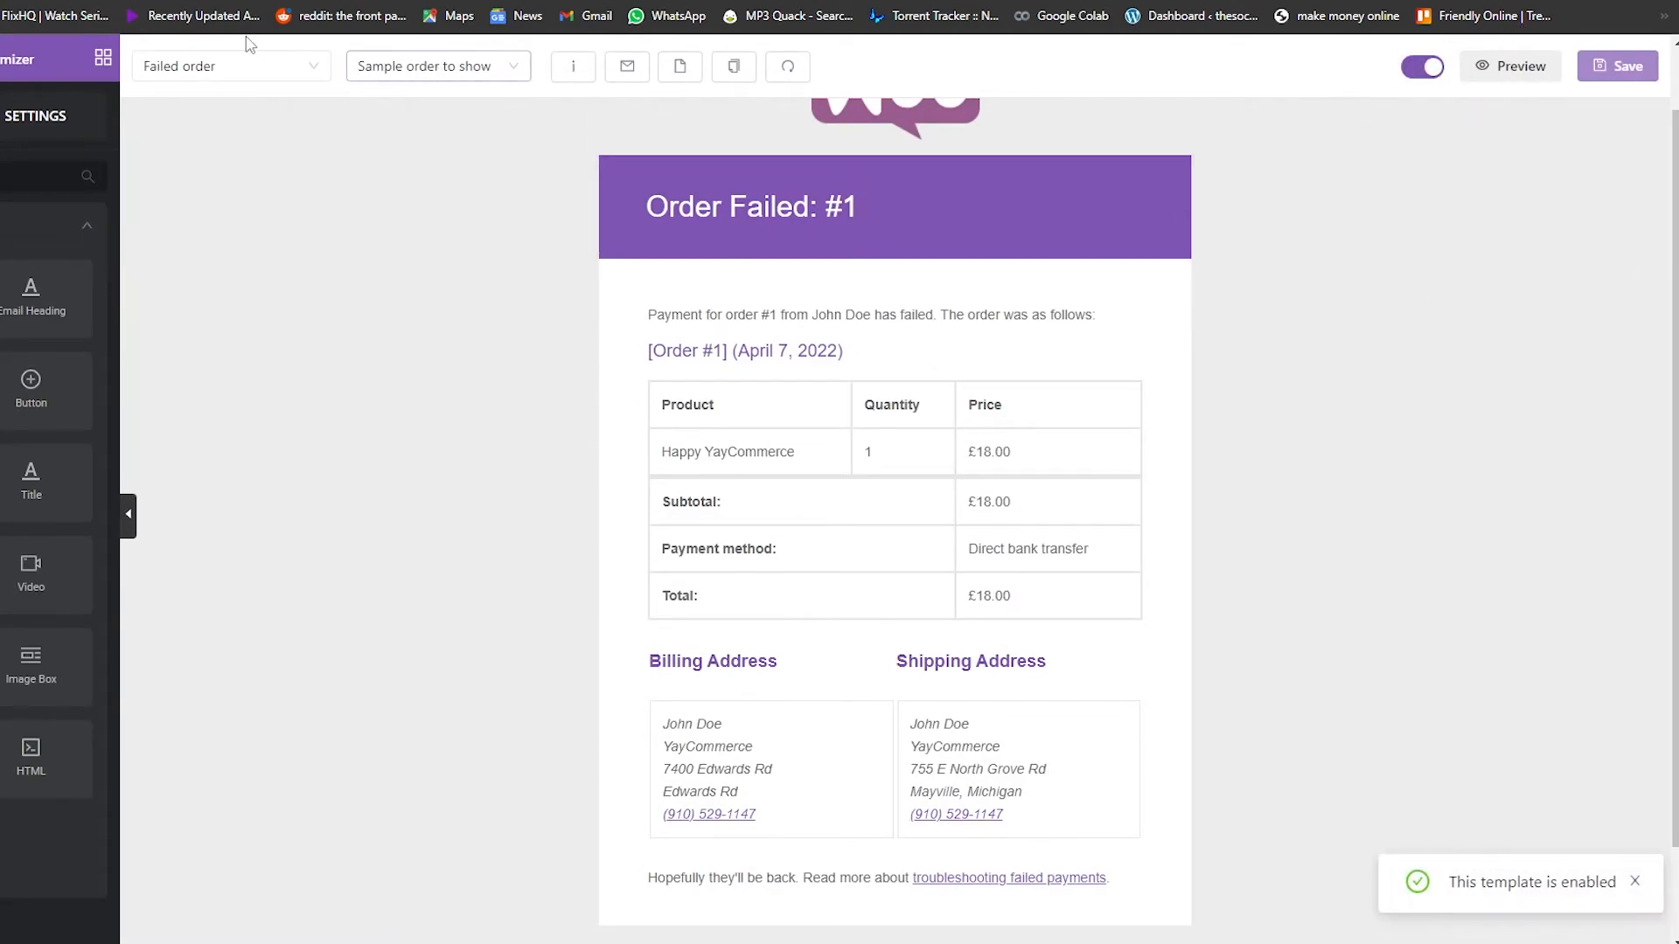
Check the enabled status of the email templates in the template list and look over the Failed order email
{"action": "left_click", "coordinate": [298, 70]}
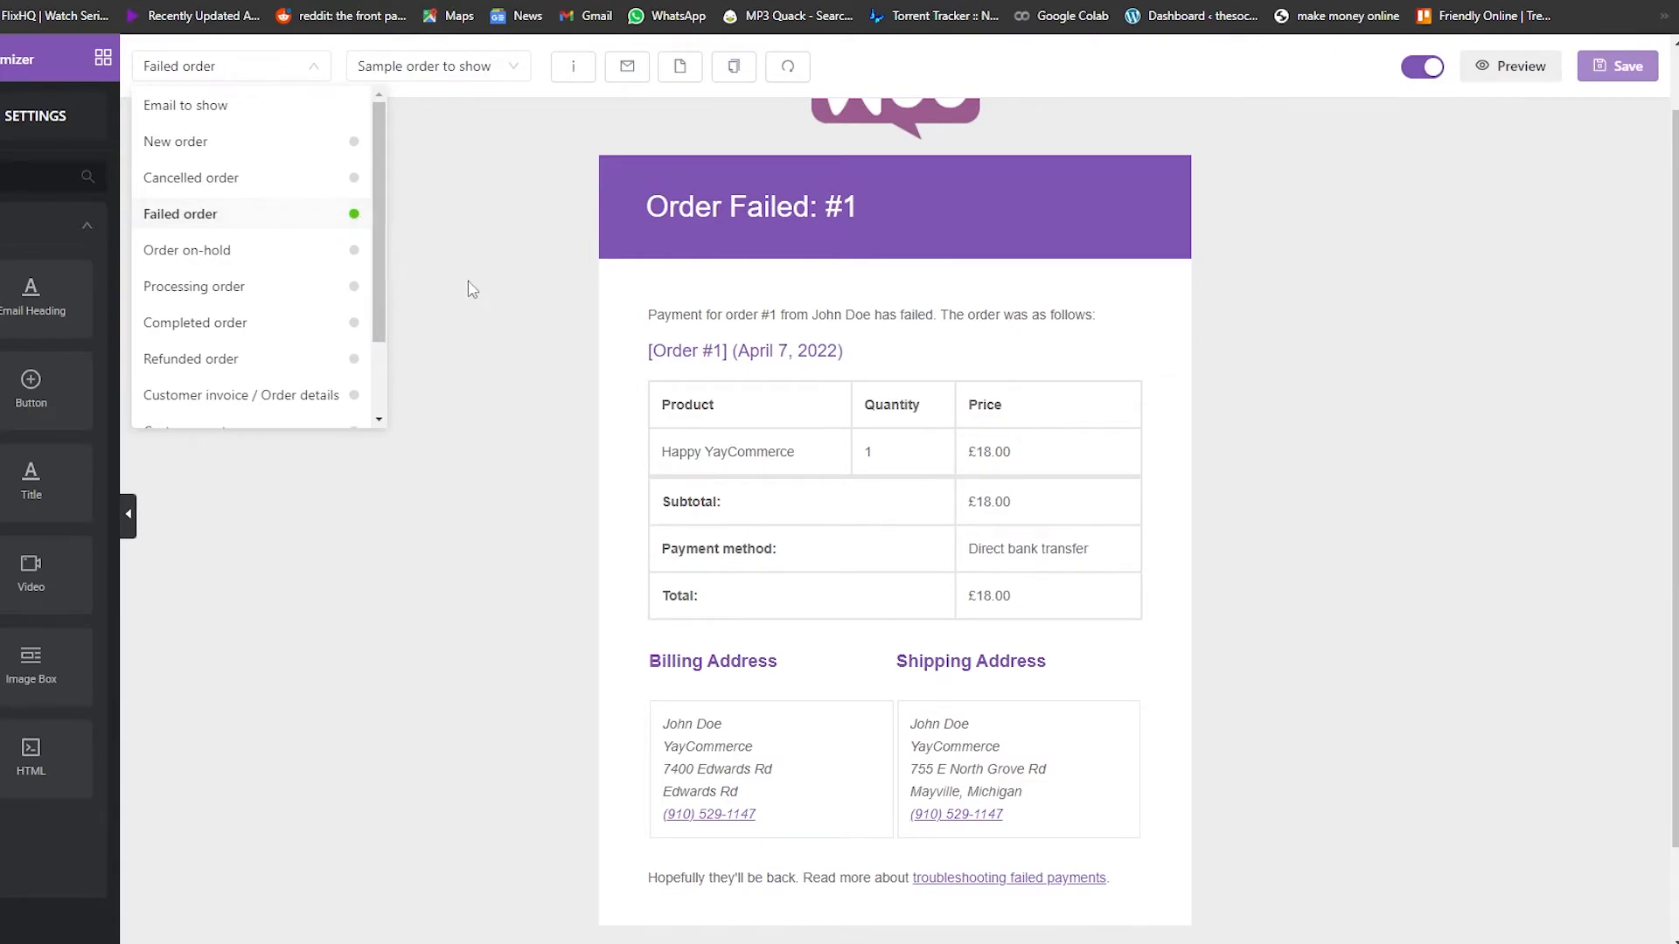
{"action": "left_click", "coordinate": [441, 667]}
{"action": "scroll", "coordinate": [442, 667], "scroll_direction": "down", "scroll_amount": 2}
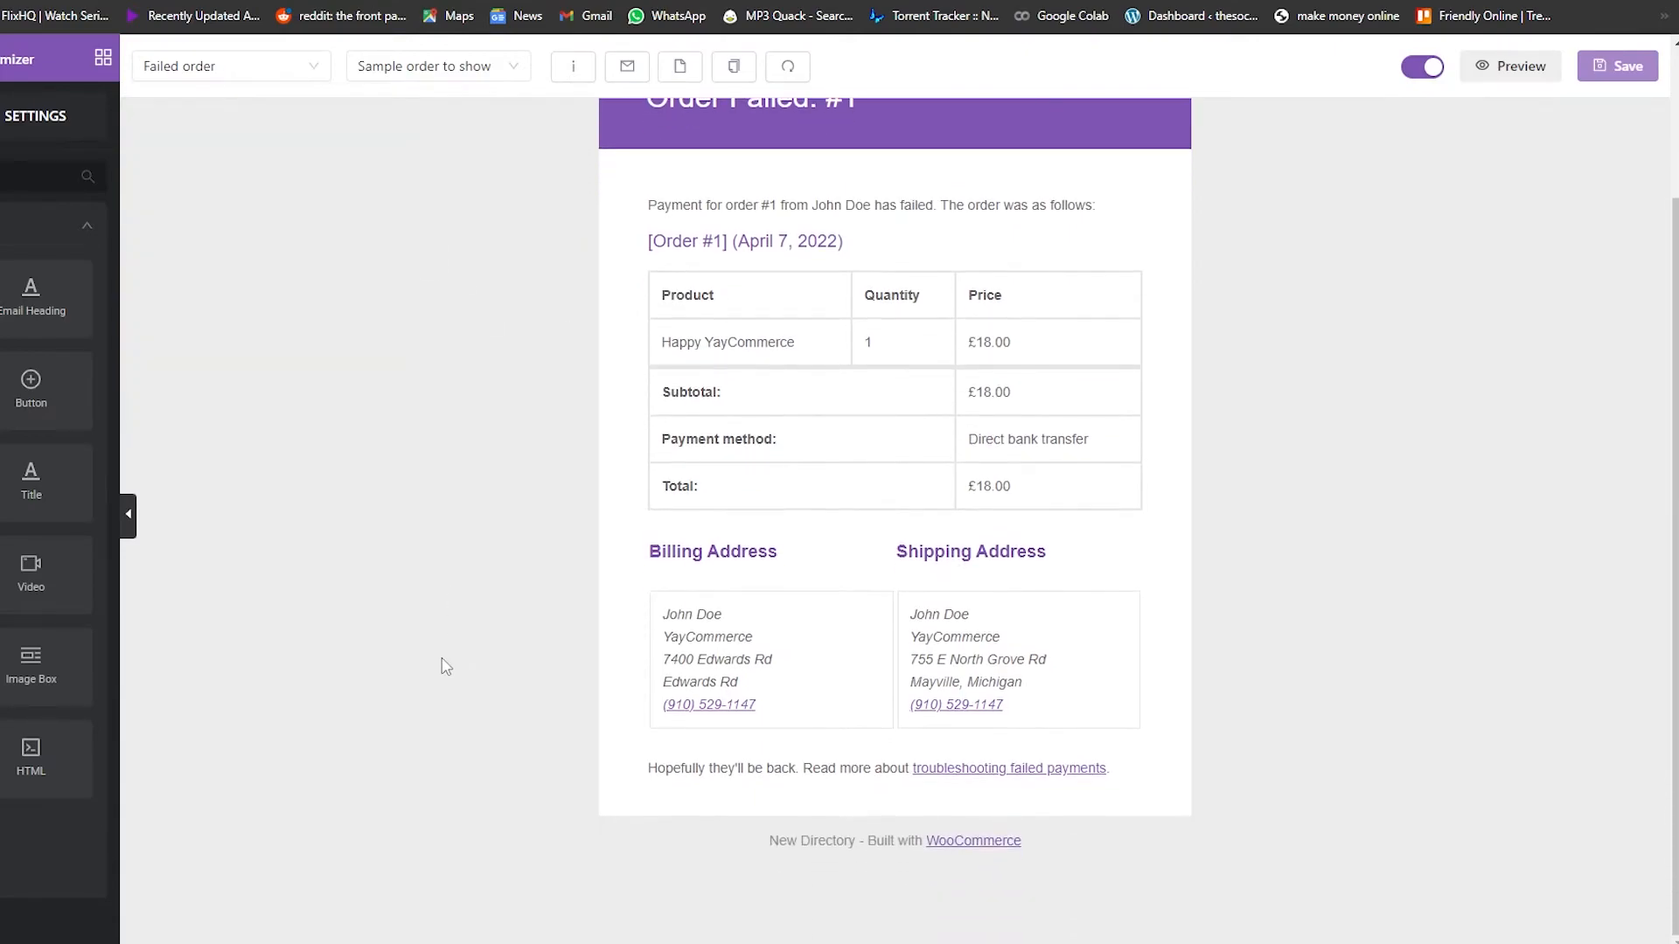
{"action": "scroll", "coordinate": [442, 668], "scroll_direction": "up", "scroll_amount": 3}
{"action": "left_click", "coordinate": [256, 77]}
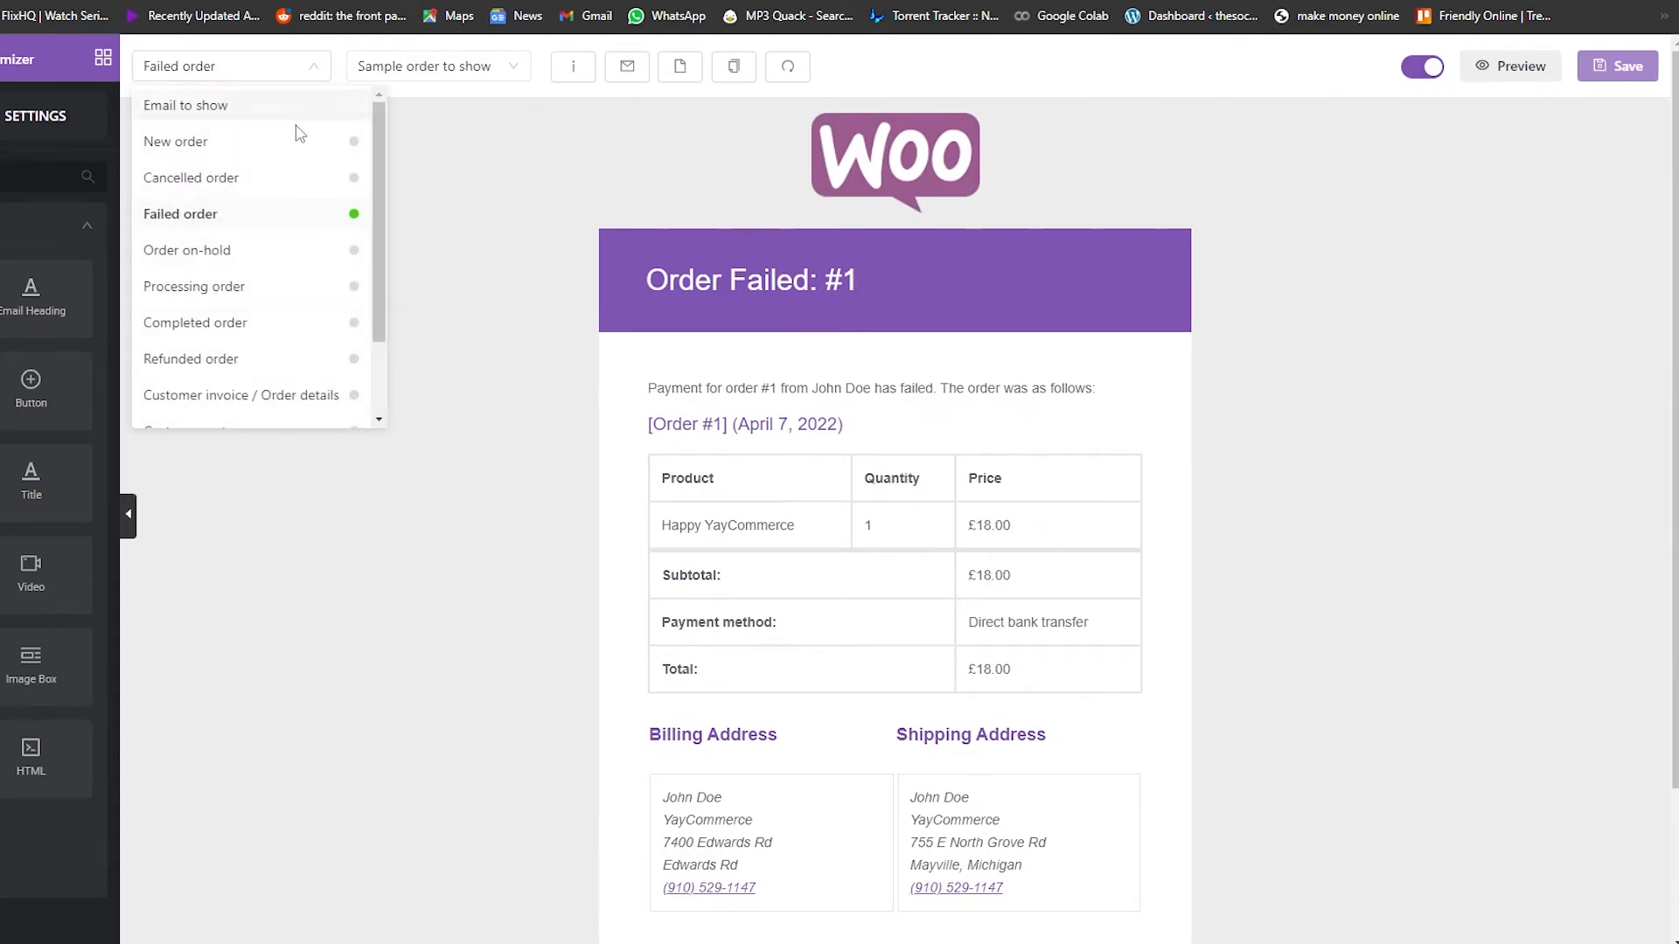
{"action": "left_click", "coordinate": [547, 142]}
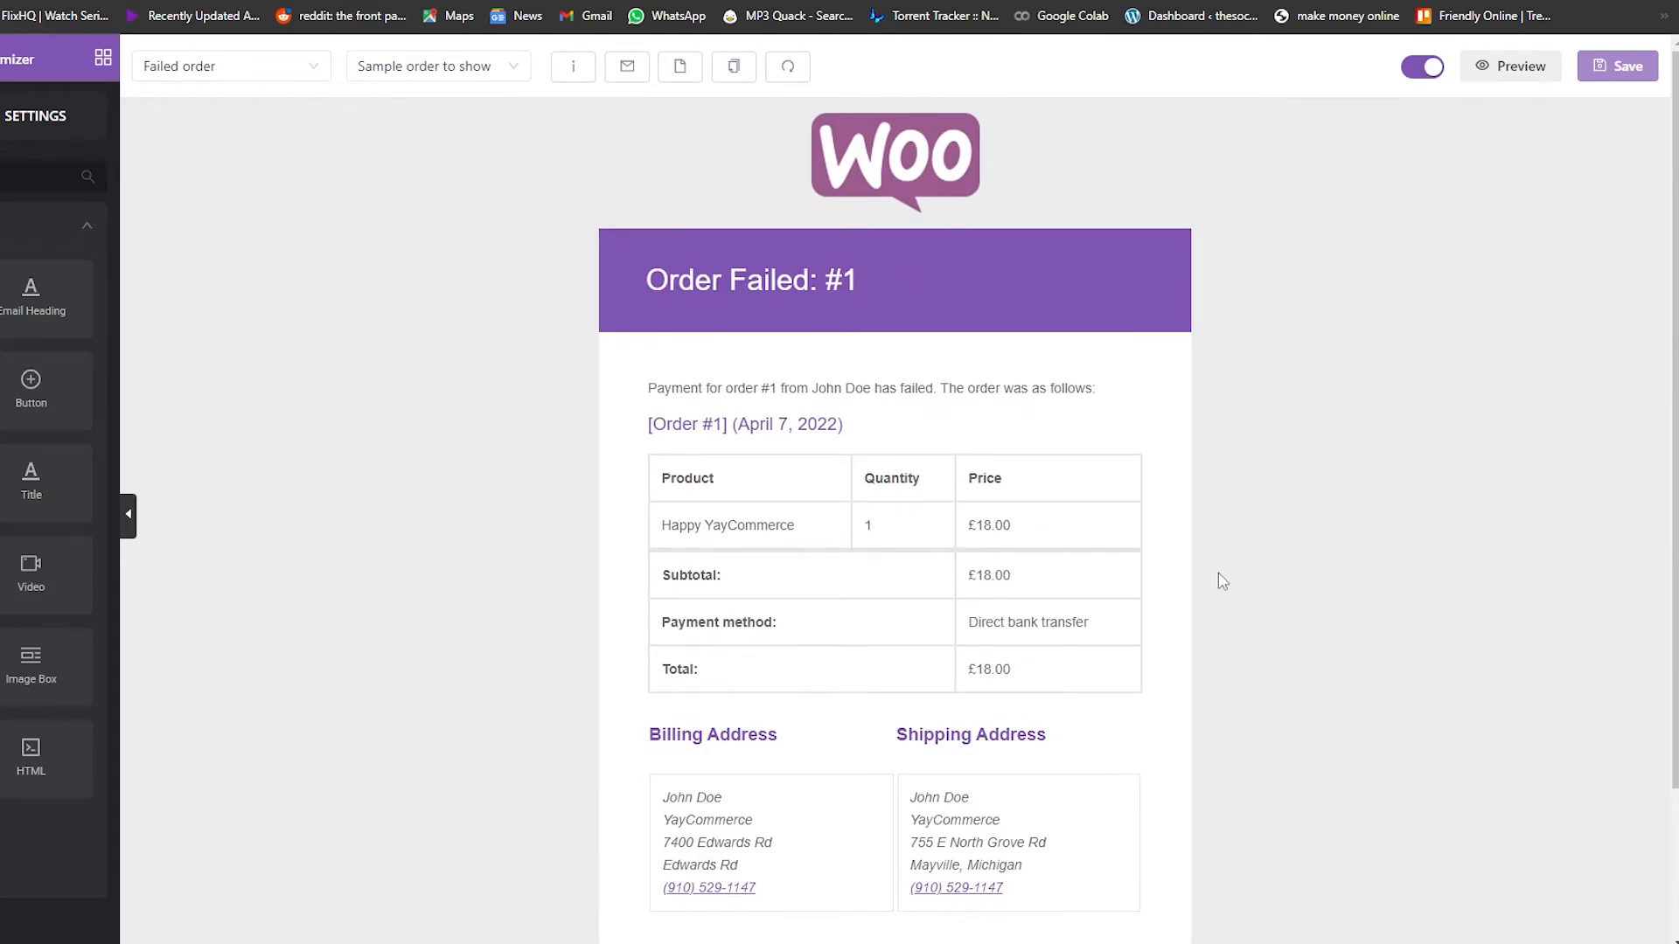
Inspect the Failed order email's order table settings, close them and go back to the WordPress dashboard
{"action": "scroll", "coordinate": [1218, 574], "scroll_direction": "down", "scroll_amount": 2}
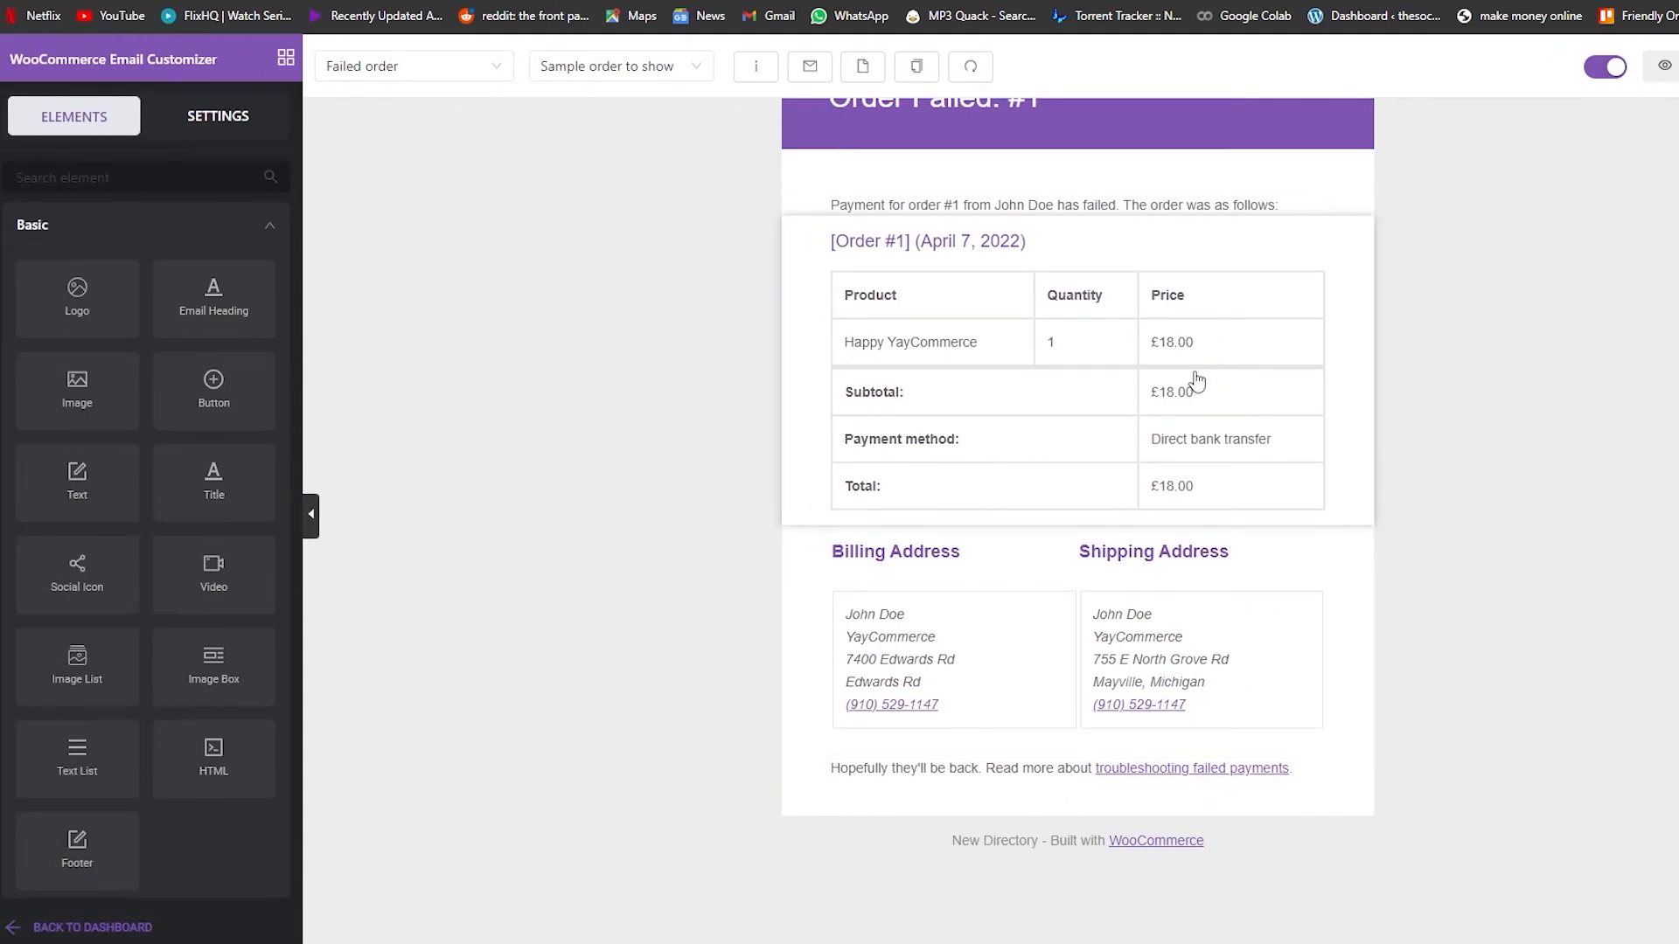
{"action": "left_click", "coordinate": [1197, 380]}
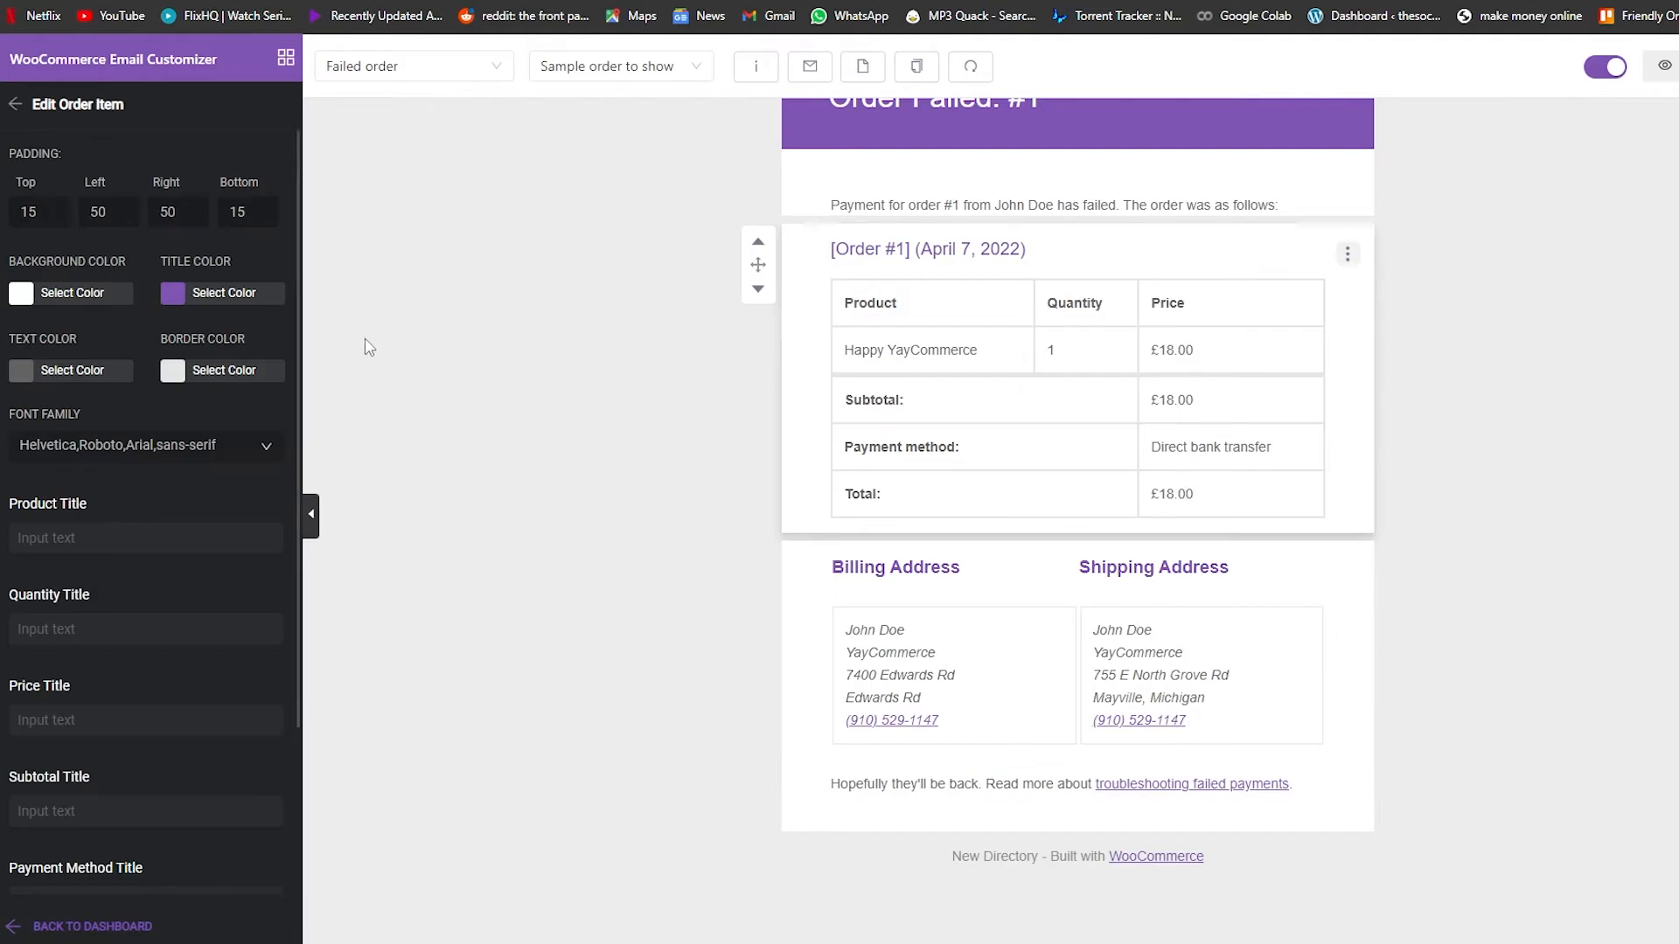
{"action": "scroll", "coordinate": [254, 586], "scroll_direction": "down", "scroll_amount": 1}
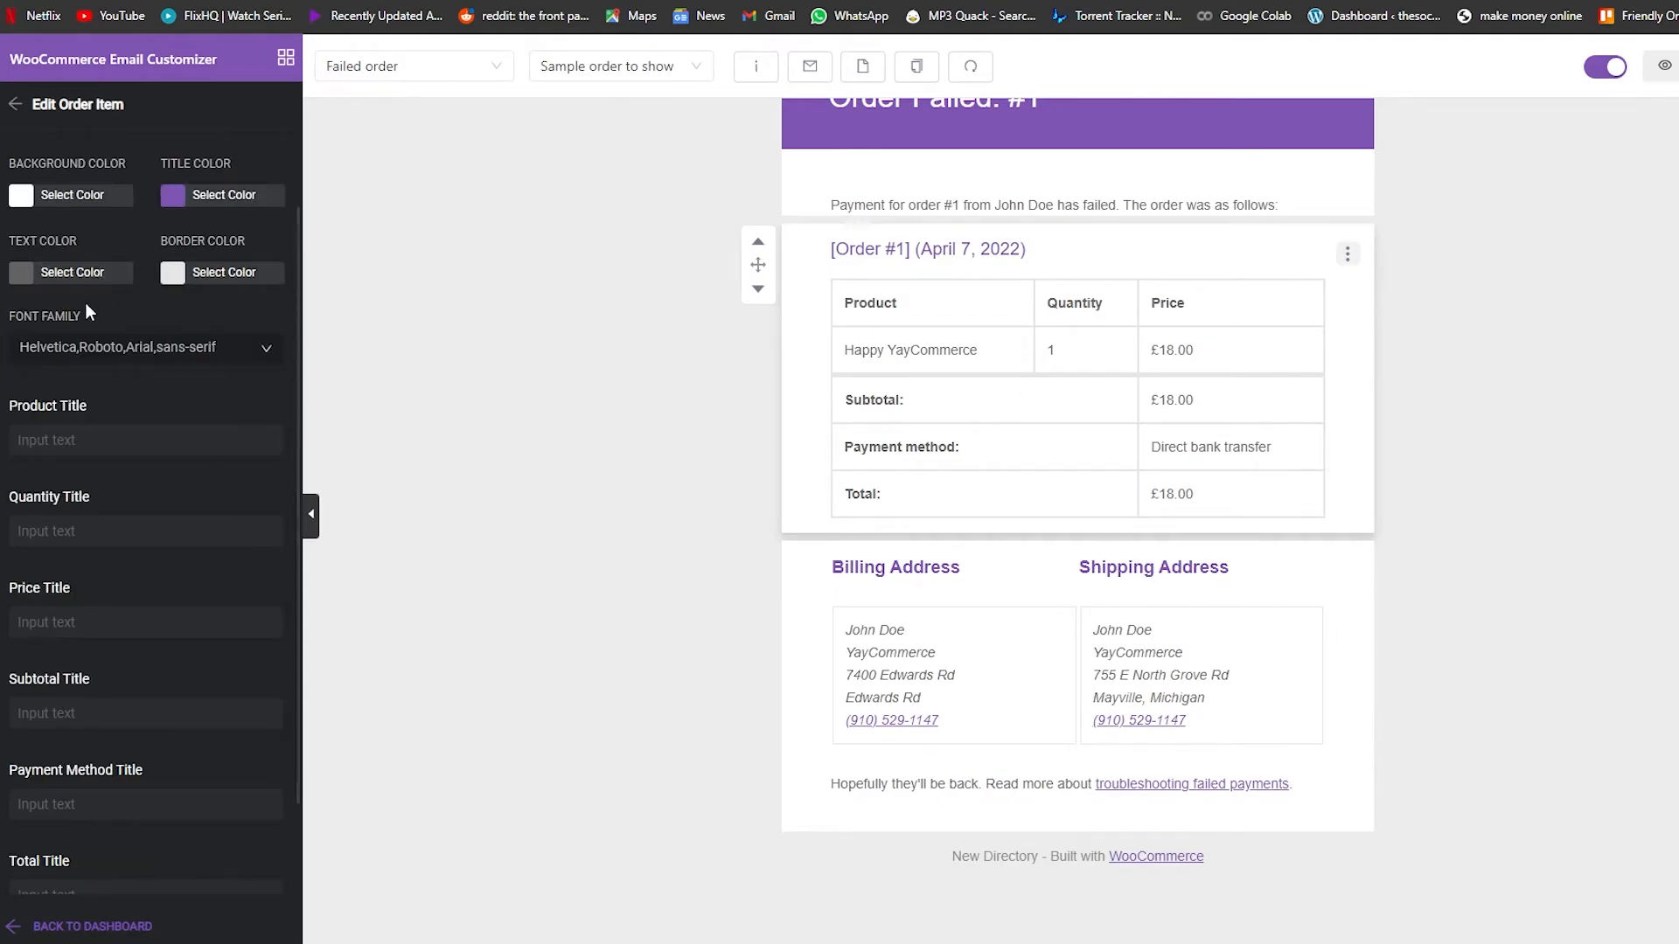
{"action": "left_click", "coordinate": [165, 132]}
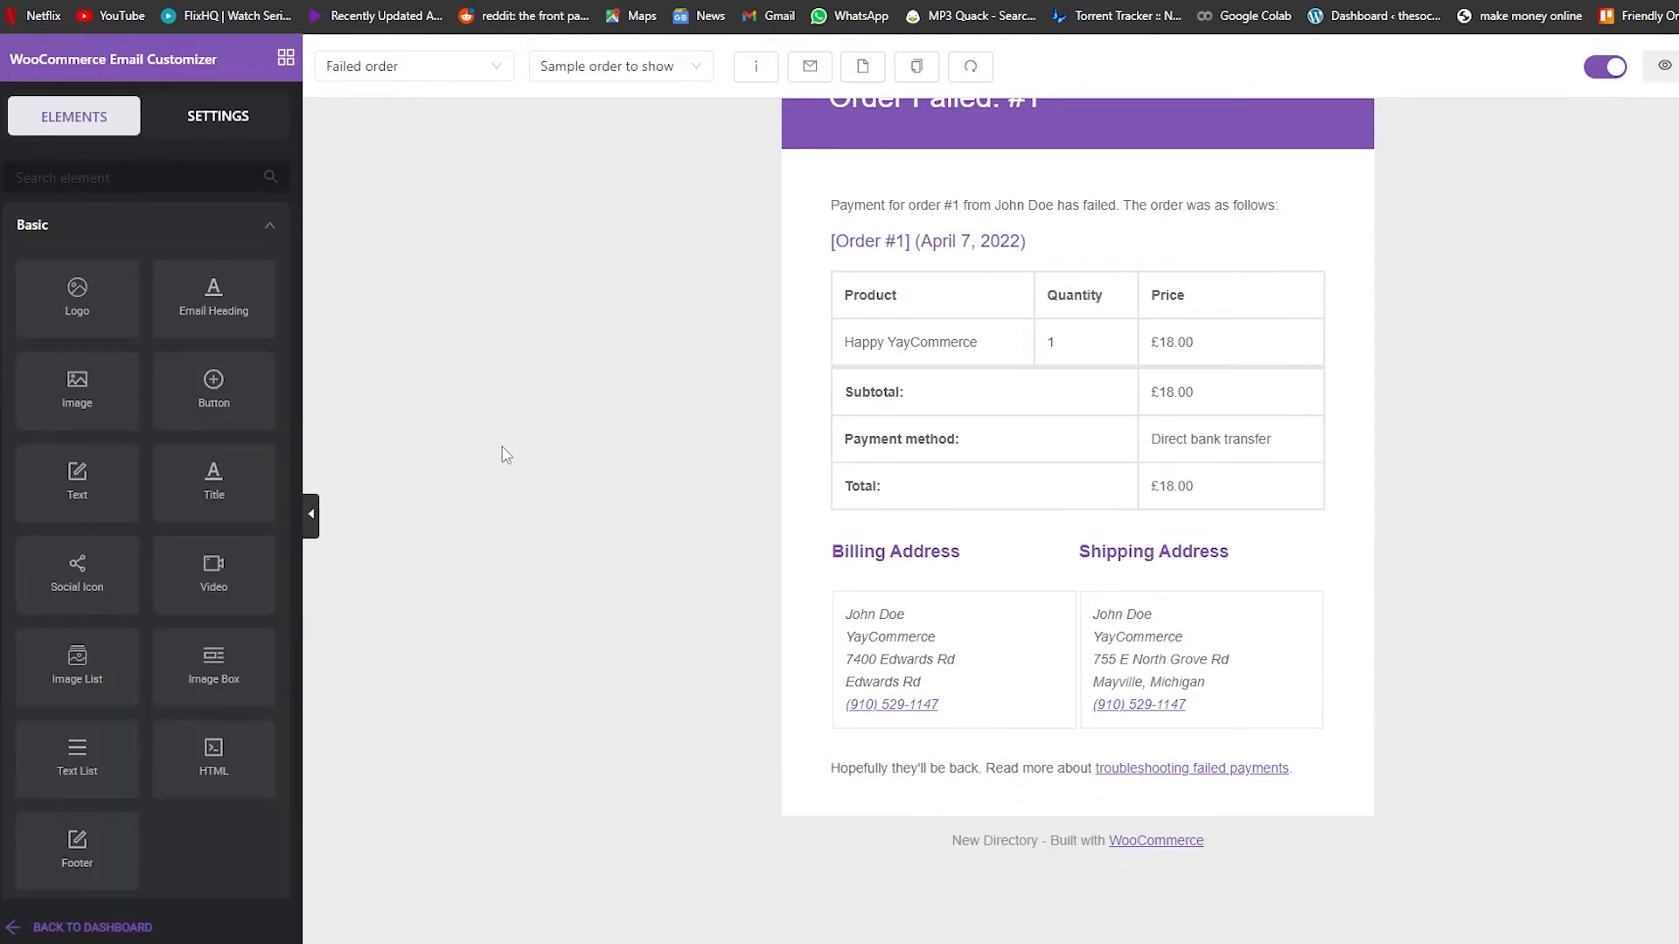
{"action": "left_click", "coordinate": [123, 930]}
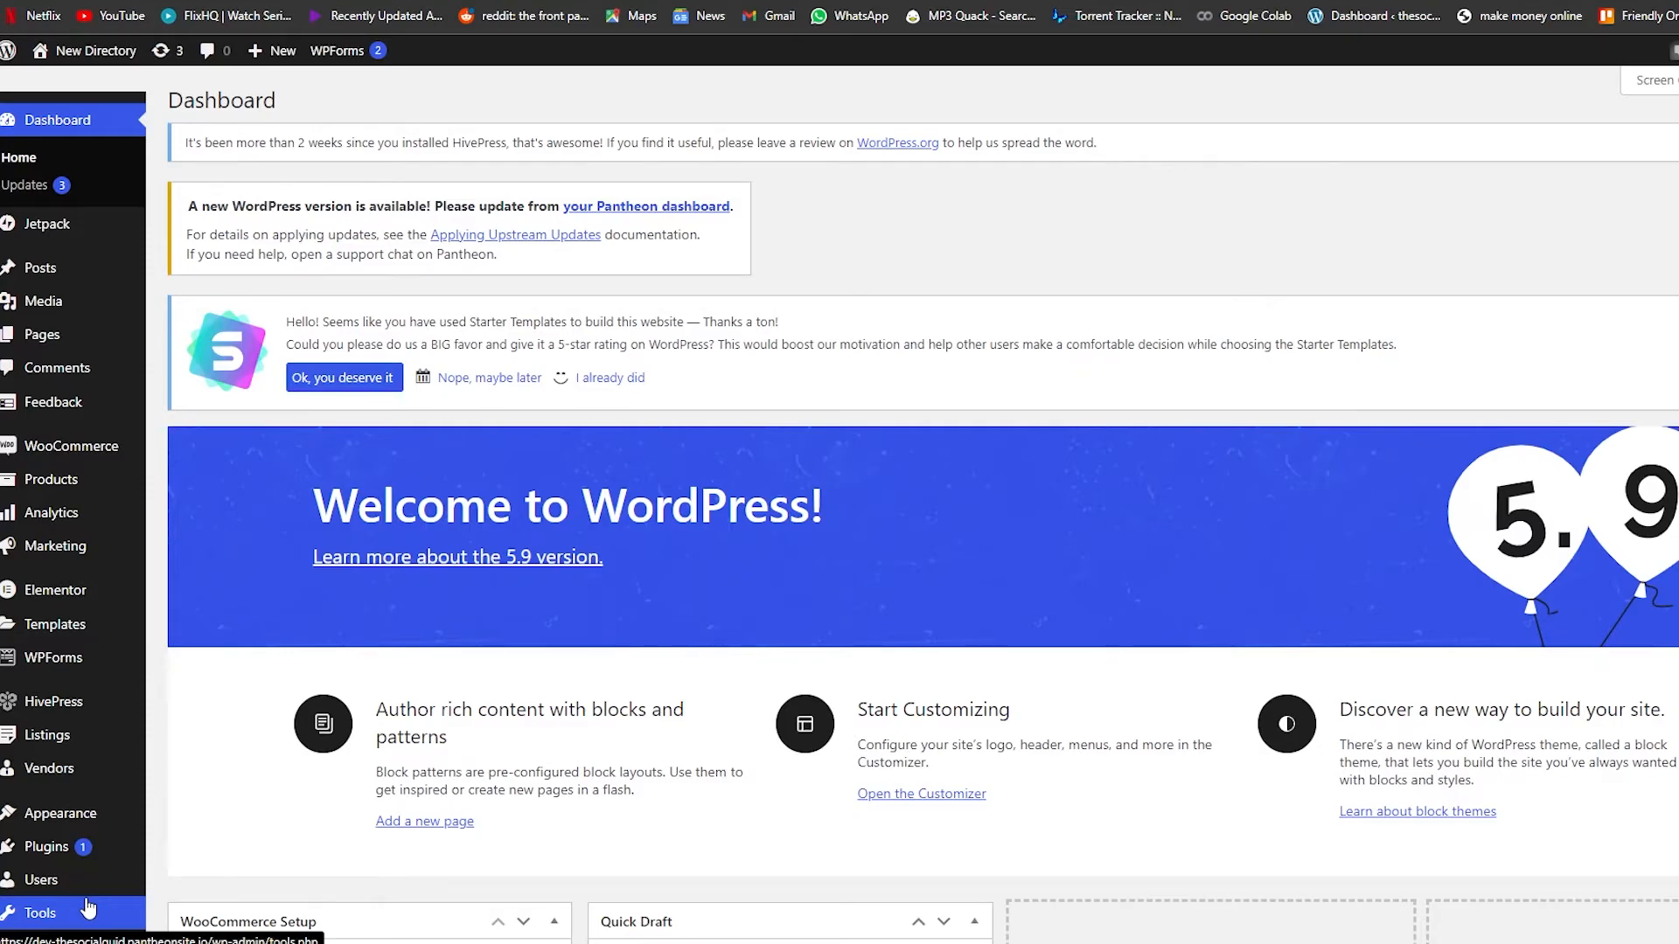
{"action": "scroll", "coordinate": [1051, 496], "scroll_direction": "down", "scroll_amount": 5}
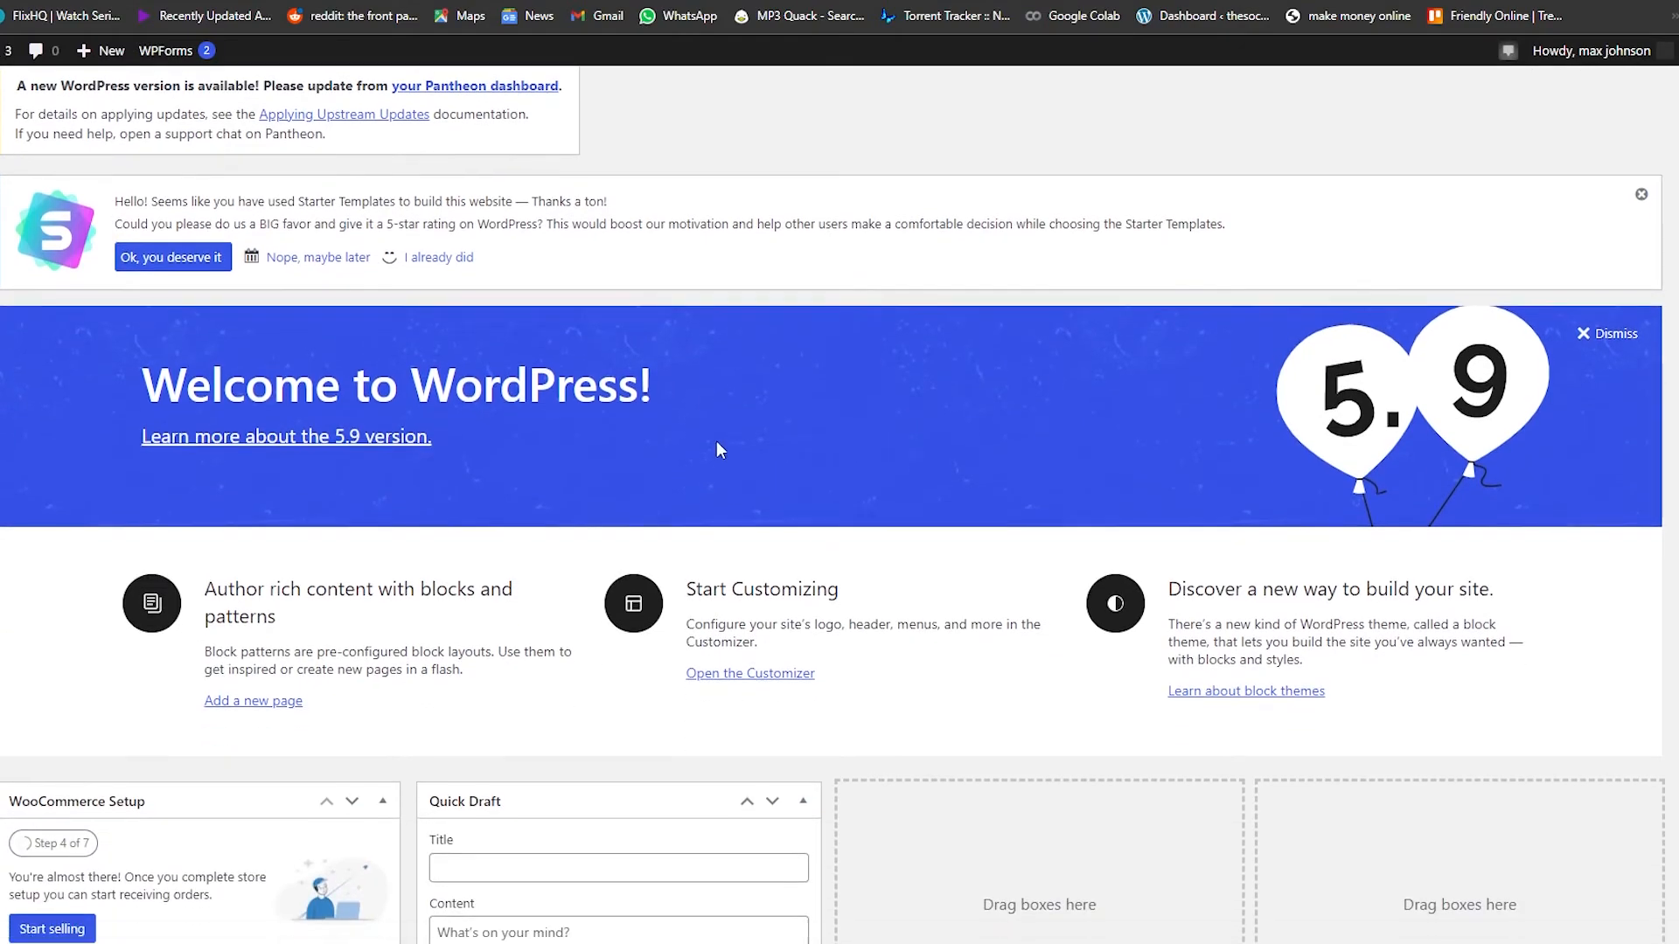
{"action": "scroll", "coordinate": [362, 685], "scroll_direction": "up", "scroll_amount": 5}
{"action": "scroll", "coordinate": [636, 538], "scroll_direction": "down", "scroll_amount": 11}
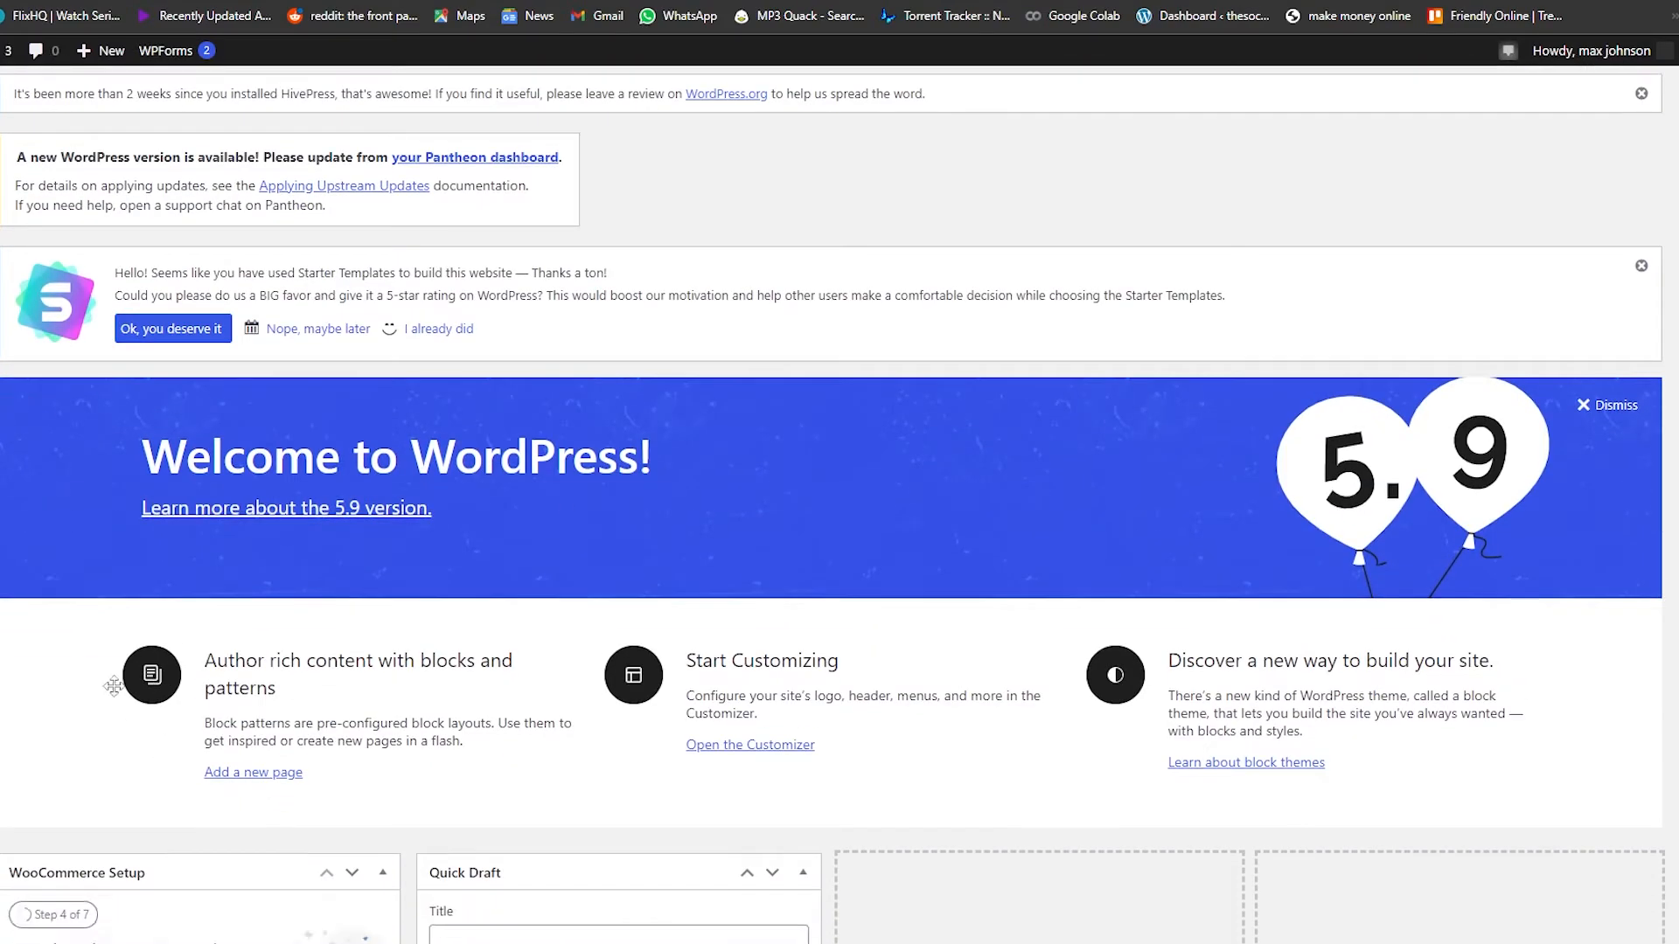
{"action": "scroll", "coordinate": [657, 733], "scroll_direction": "up", "scroll_amount": 6}
{"action": "scroll", "coordinate": [657, 733], "scroll_direction": "up", "scroll_amount": 6}
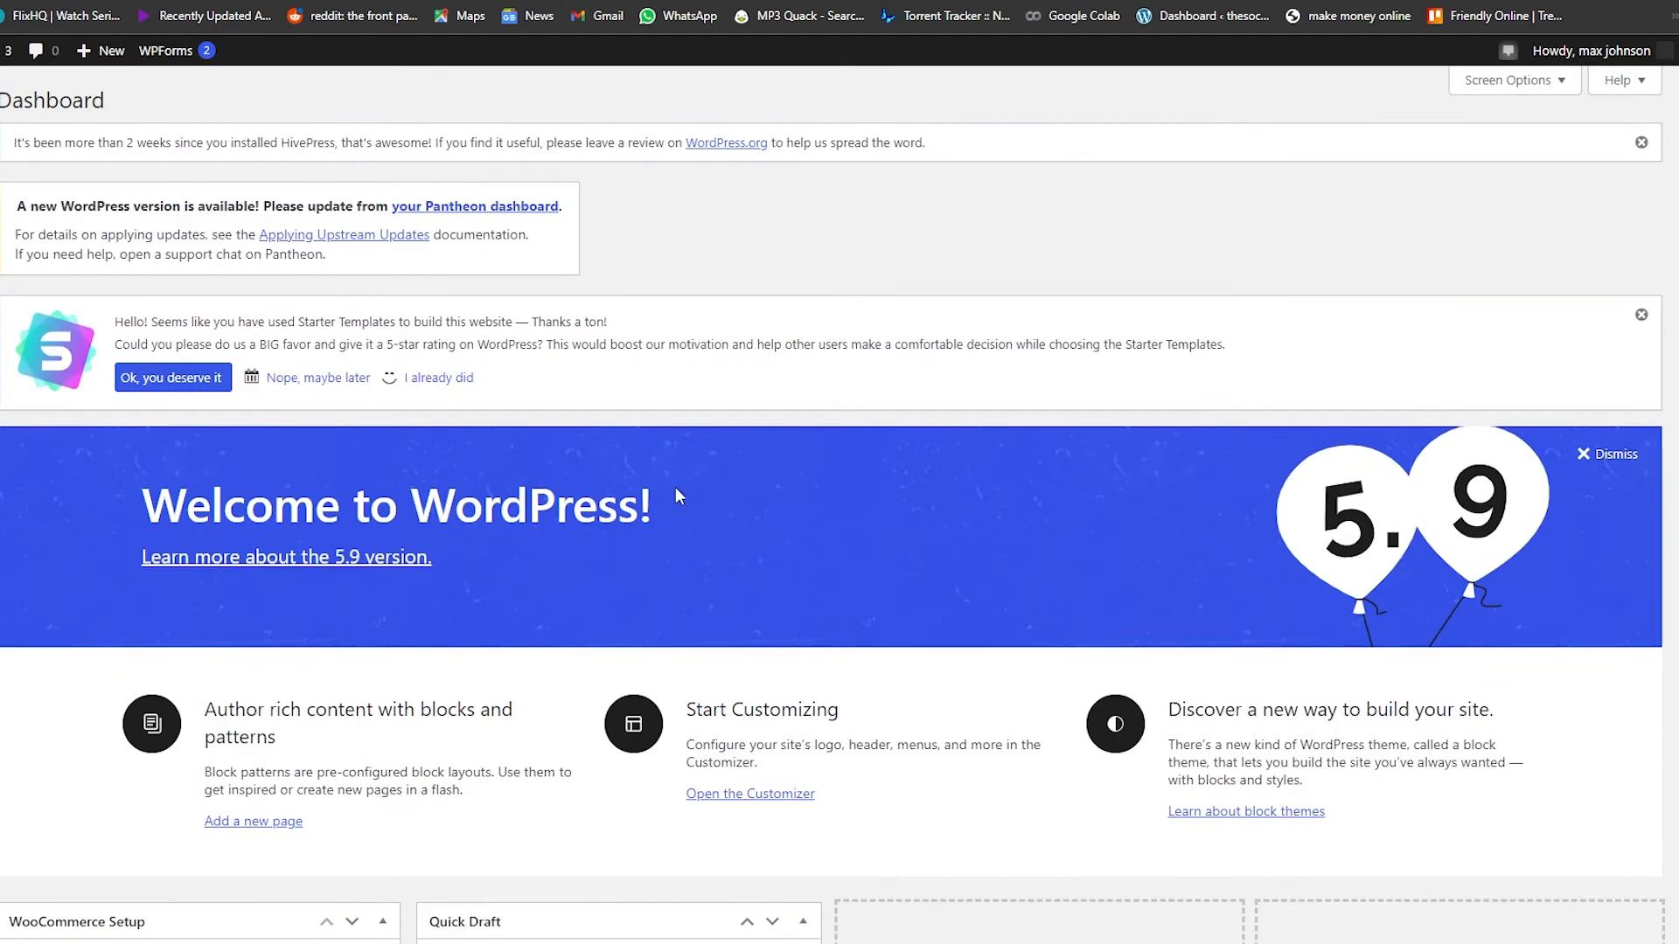
{"action": "scroll", "coordinate": [551, 569], "scroll_direction": "down", "scroll_amount": 2}
{"action": "scroll", "coordinate": [553, 564], "scroll_direction": "up", "scroll_amount": 1}
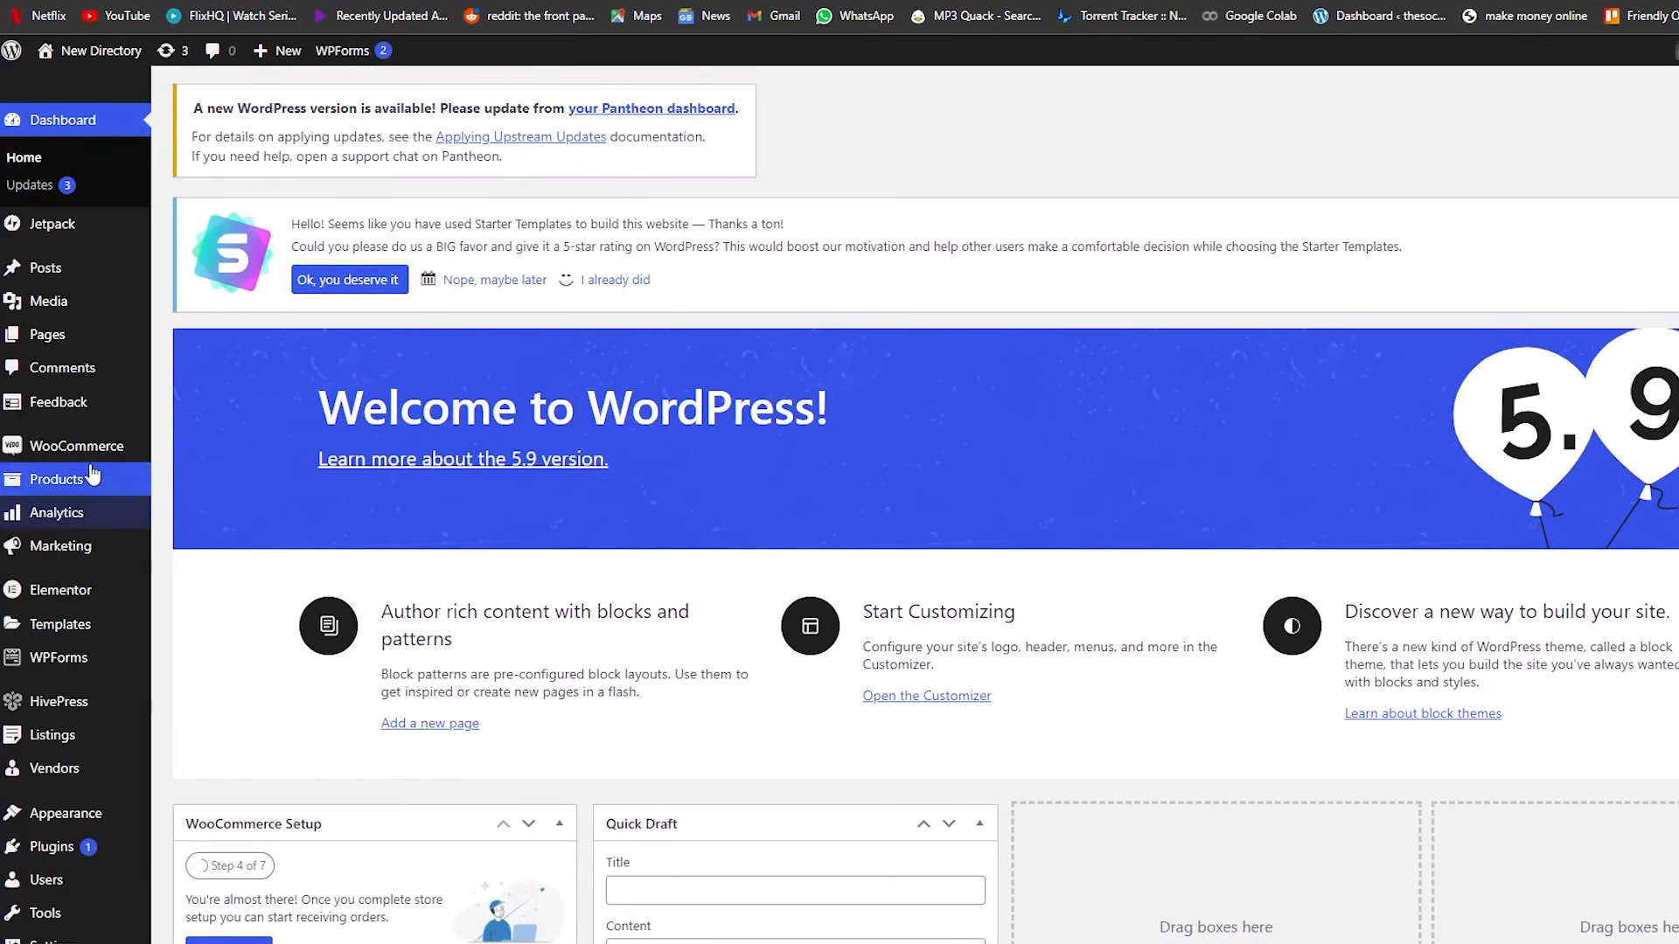
{"action": "mouse_move", "coordinate": [60, 457]}
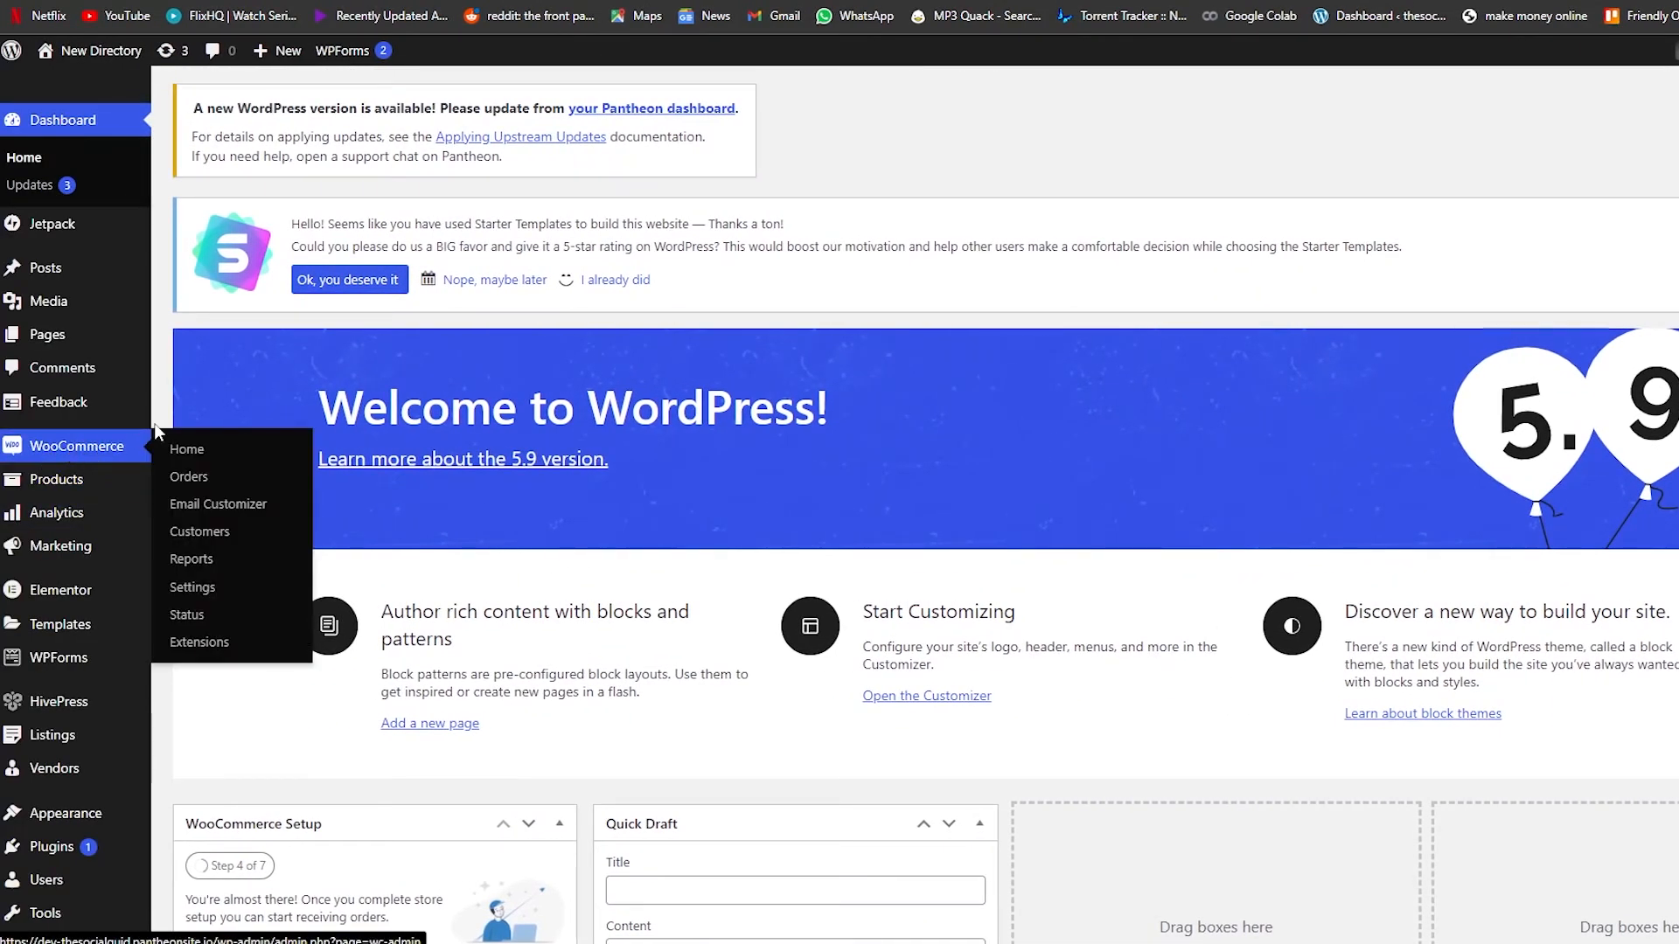
Go to the page for adding new plugins and search the plugin directory for "woo"
{"action": "scroll", "coordinate": [473, 491], "scroll_direction": "down", "scroll_amount": 5}
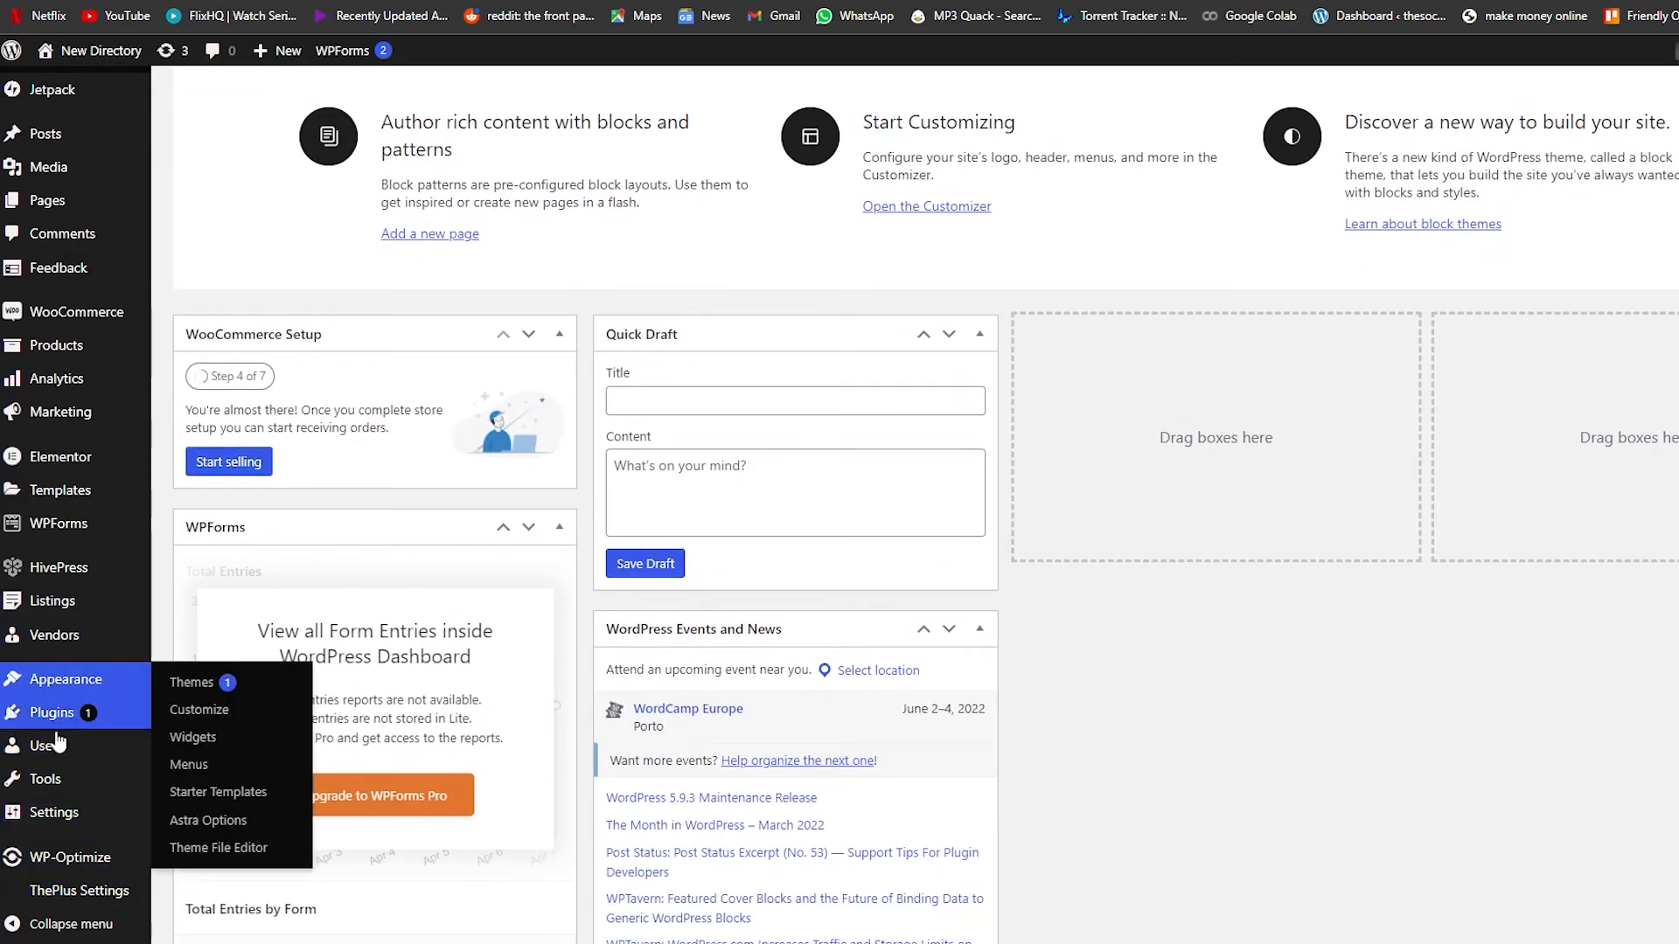
{"action": "left_click", "coordinate": [51, 717]}
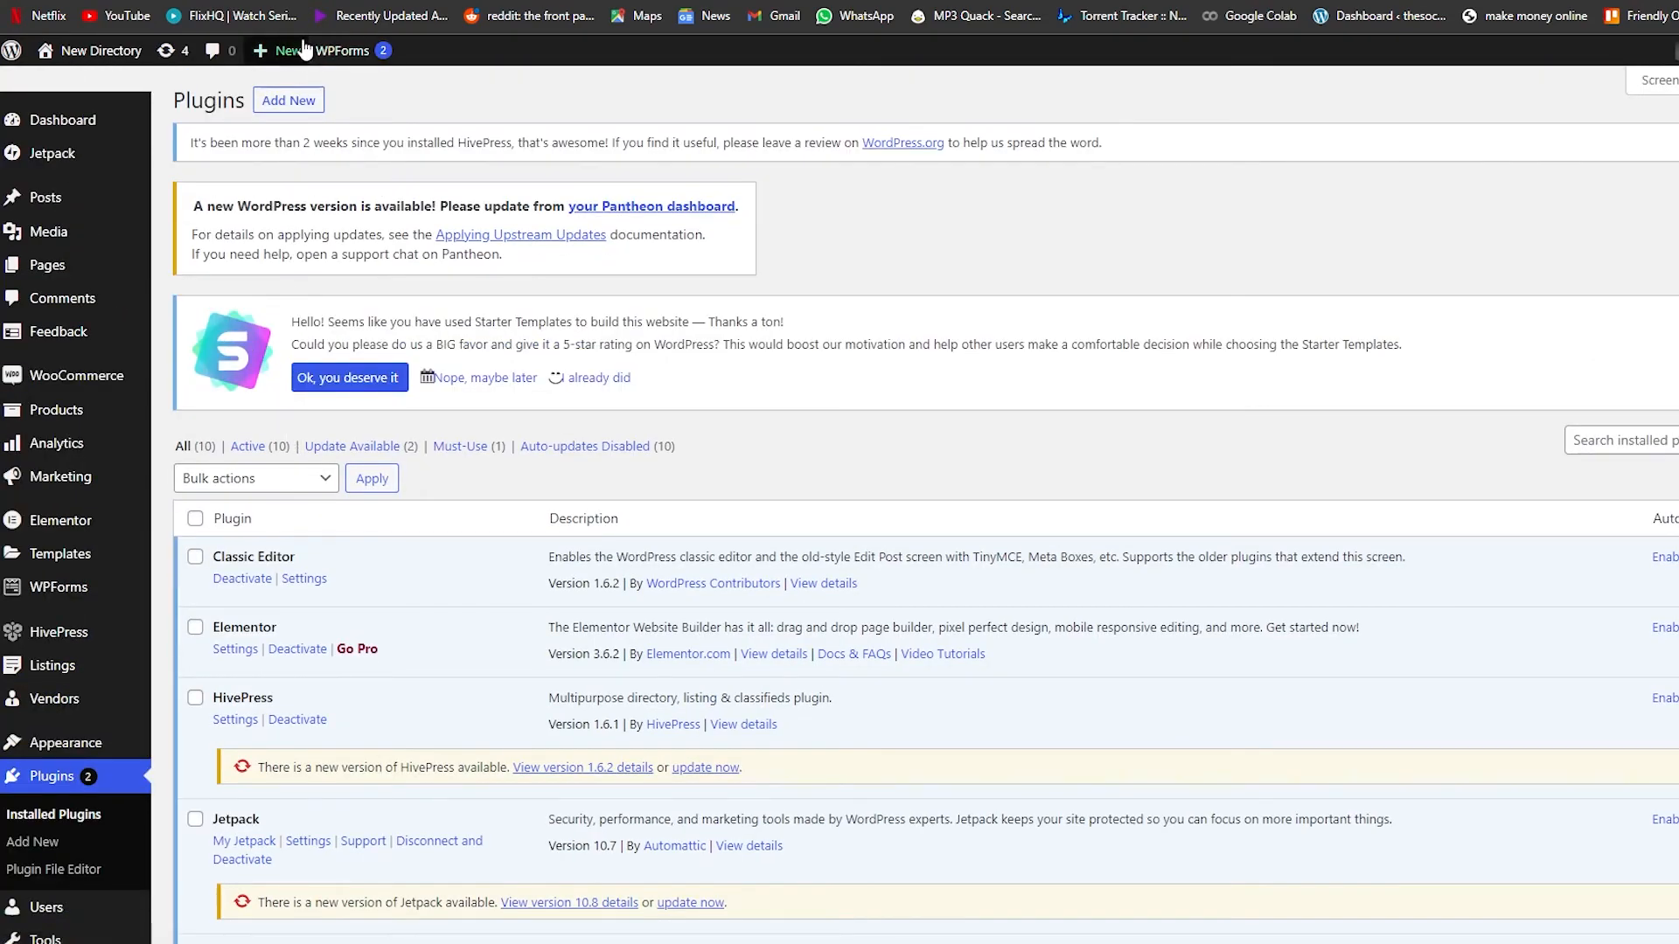
{"action": "left_click", "coordinate": [289, 100]}
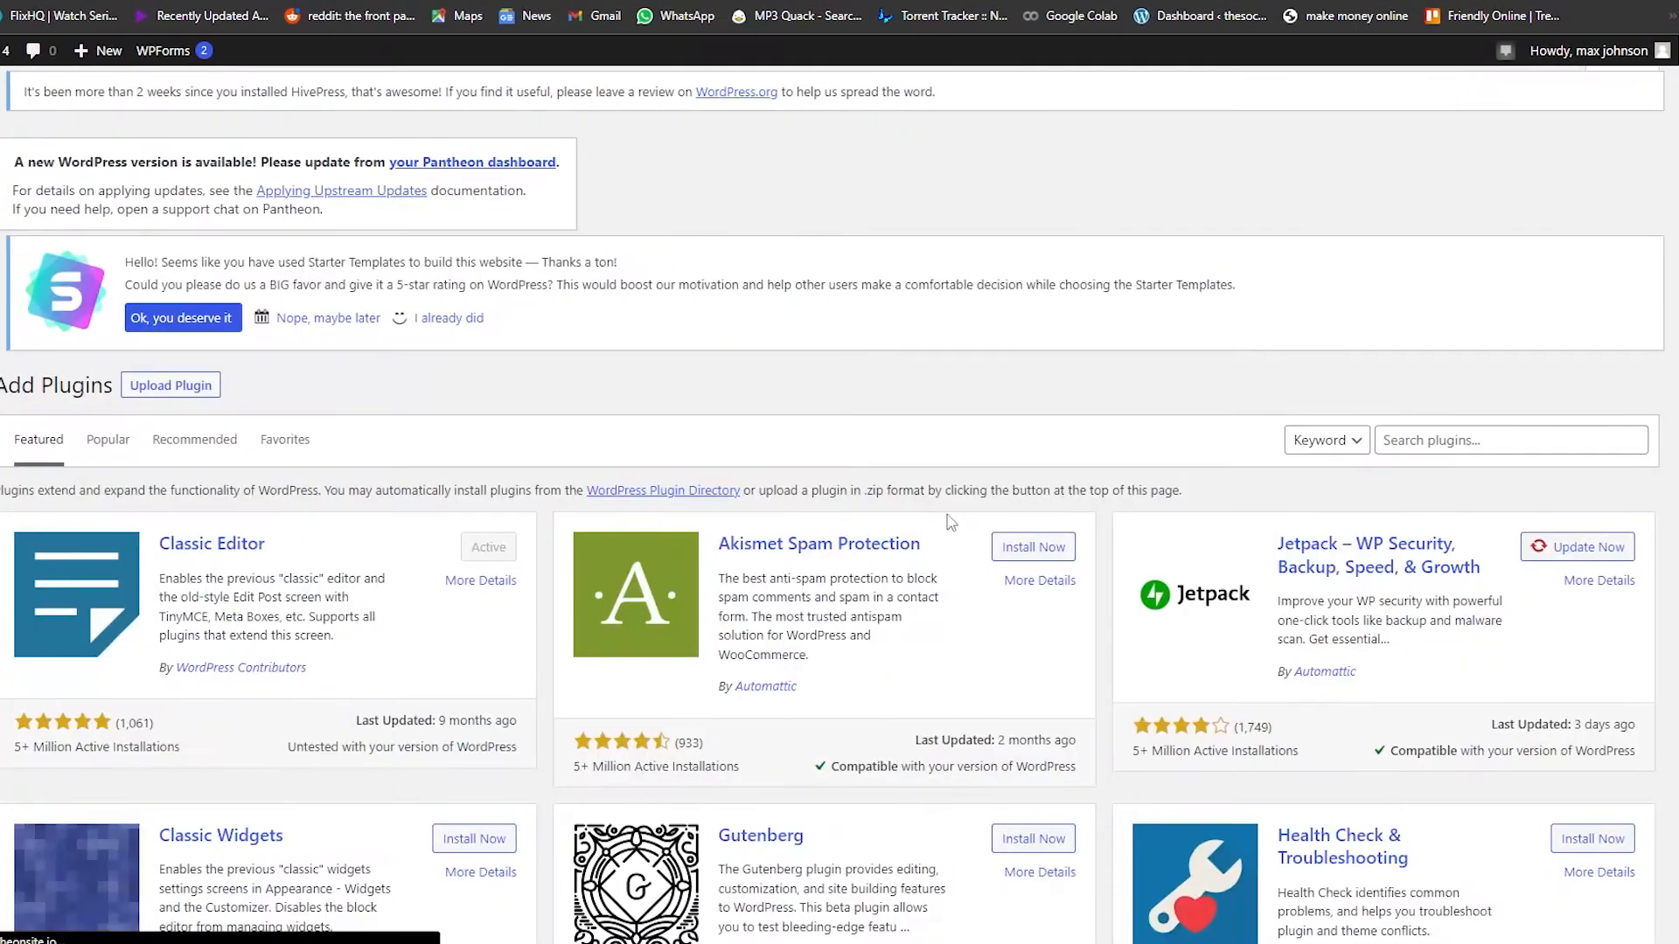
{"action": "left_click", "coordinate": [1421, 449]}
{"action": "type", "text": "woo"}
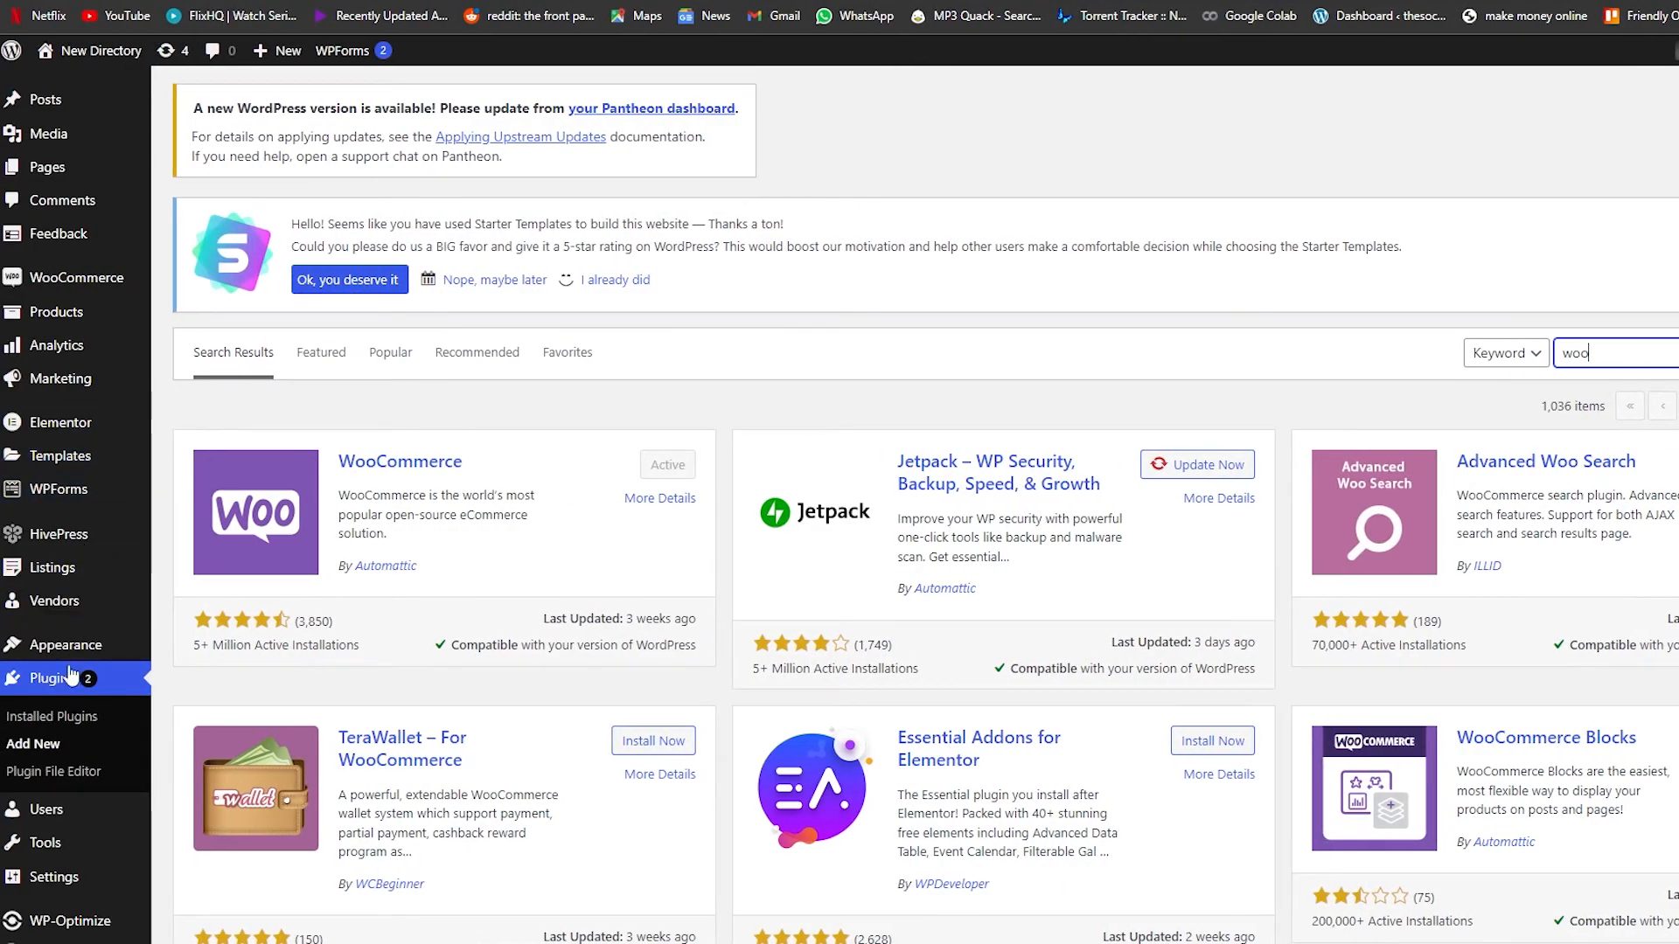
{"action": "mouse_move", "coordinate": [65, 287]}
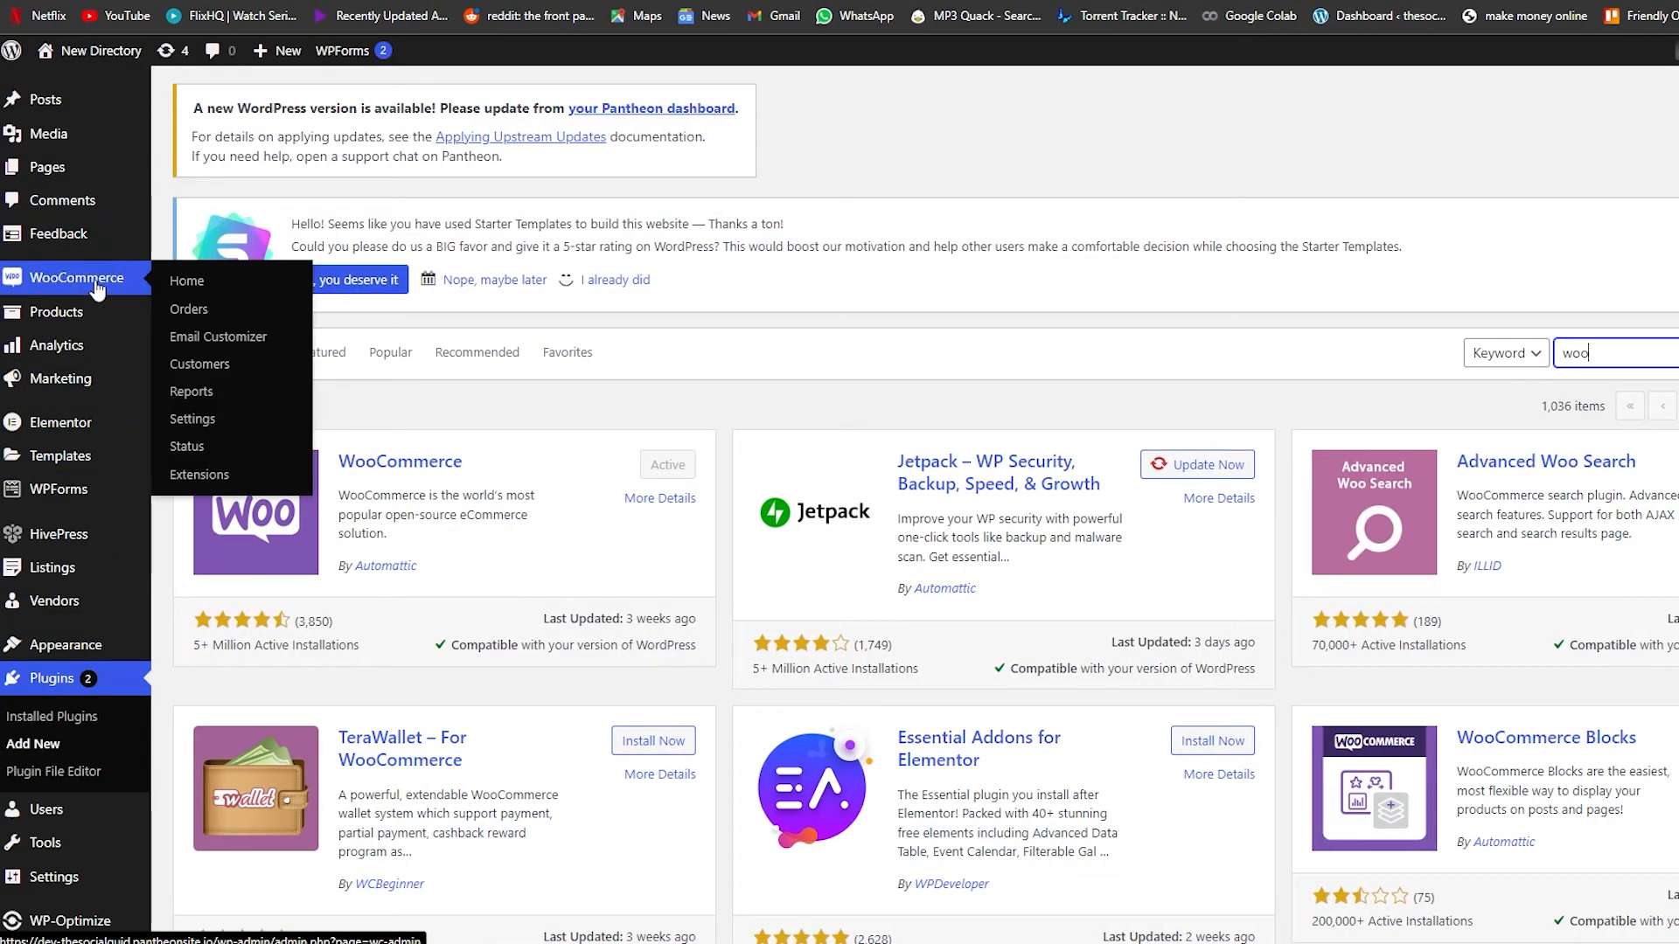